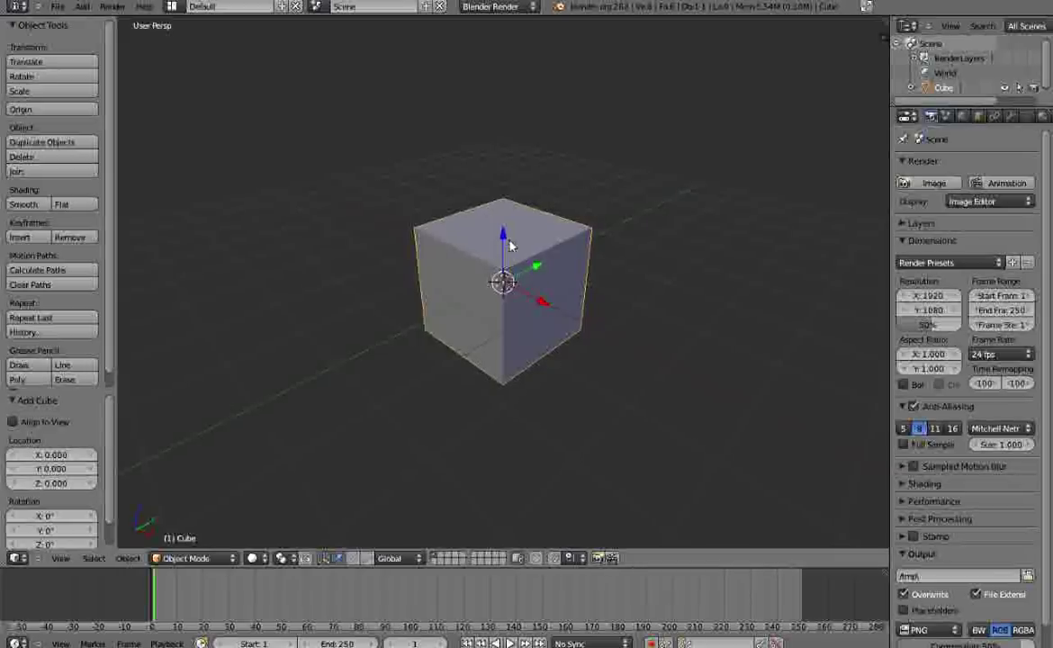
- Scale the cube down uniformly to about 0.84 of its size
{"action": "middle_click_drag", "start_coordinate": [592, 242], "coordinate": [412, 358]}
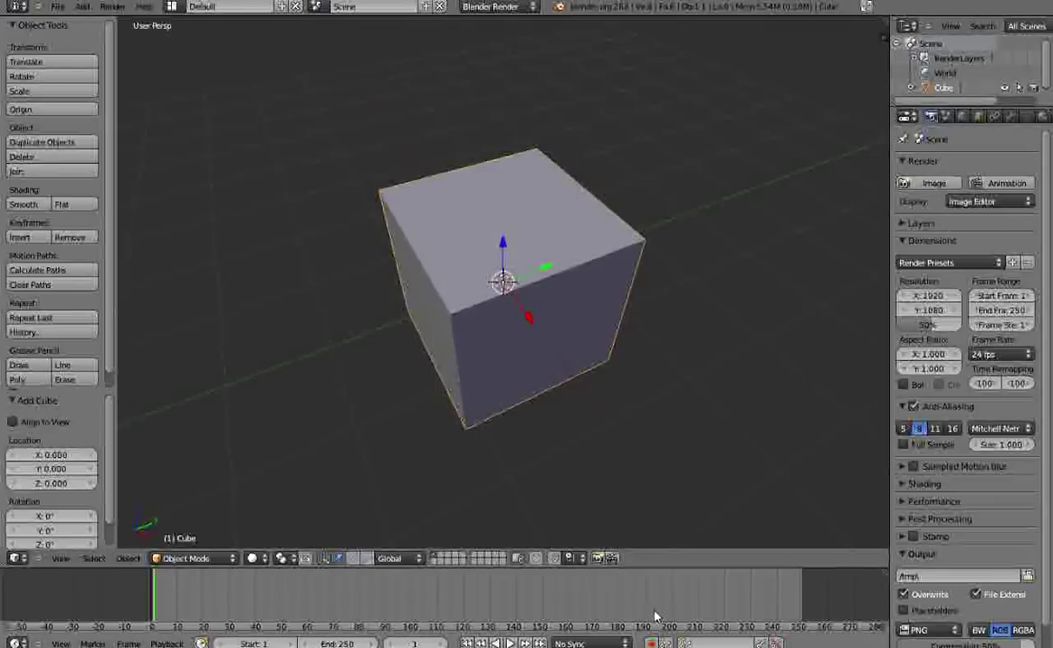
{"action": "middle_click_drag", "start_coordinate": [566, 363], "coordinate": [597, 364]}
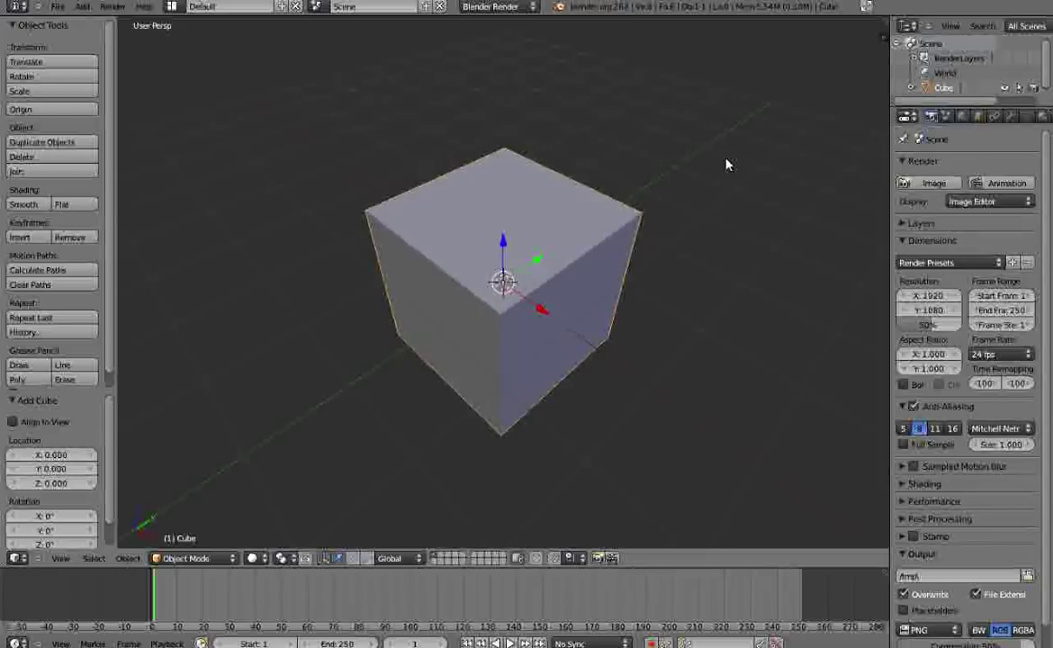
{"action": "key", "text": "s"}
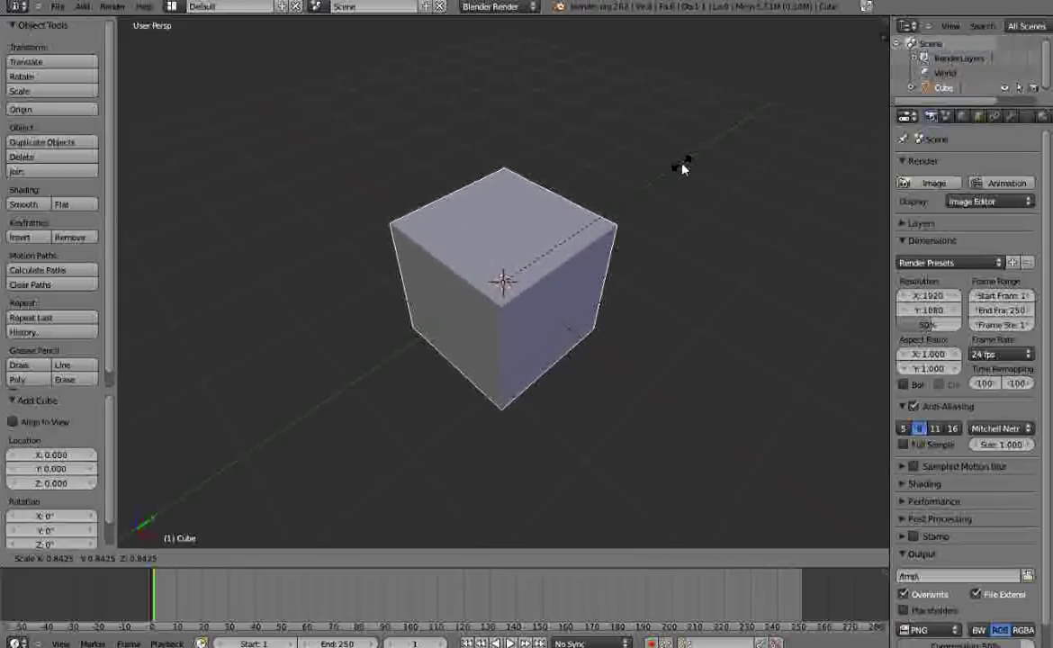
{"action": "left_click", "coordinate": [681, 169]}
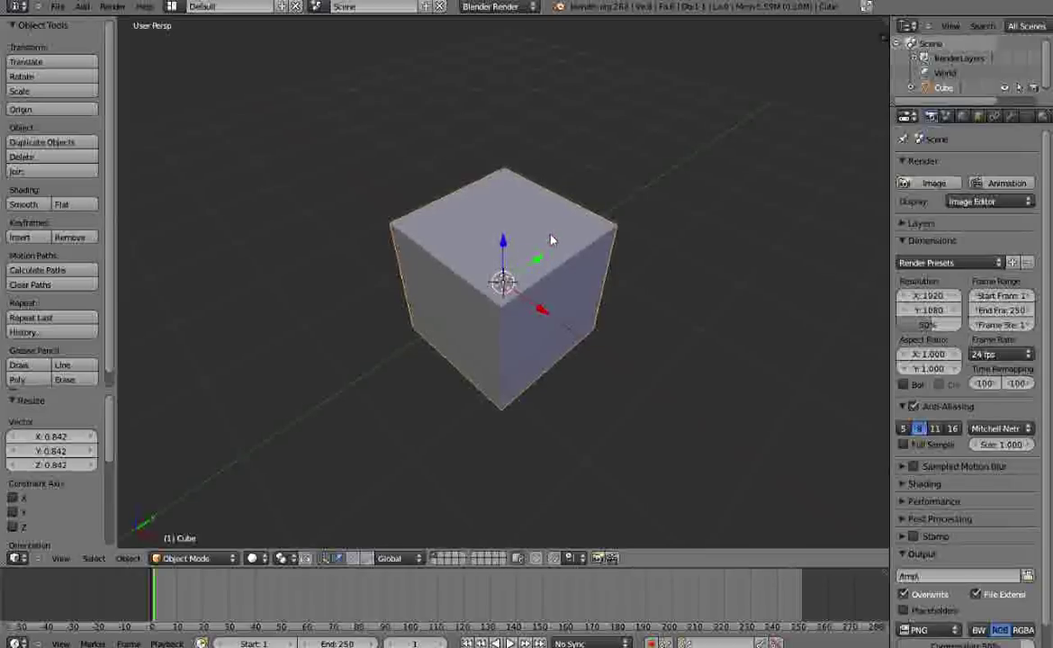
- Scale the cube by about 2.13 along global Z and about 0.27 along global X to form an upright slab
{"action": "key", "text": "s"}
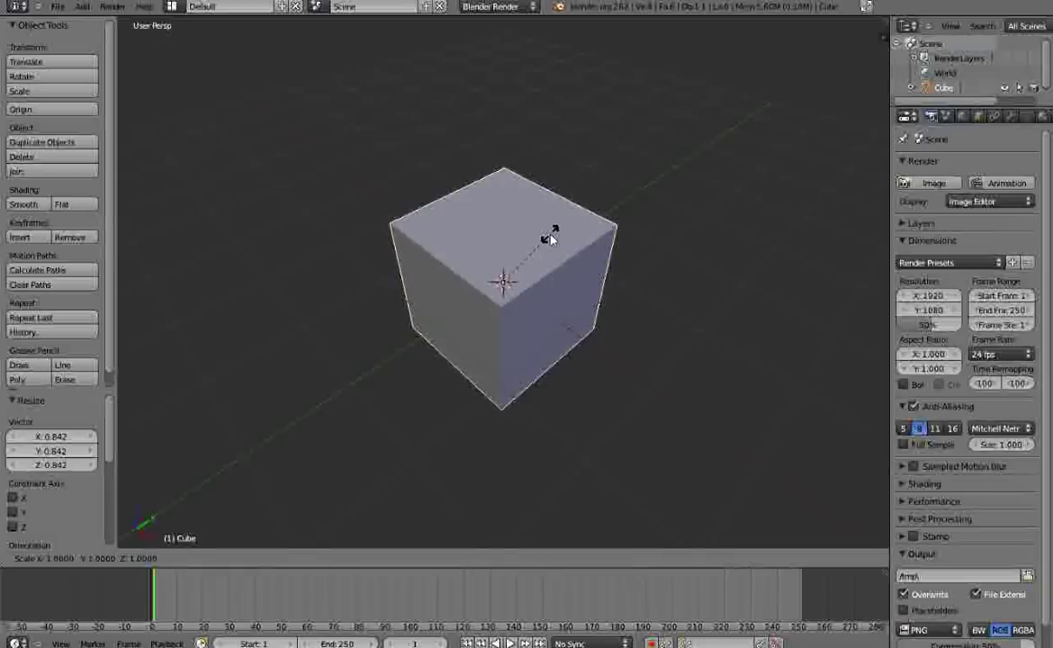
{"action": "key", "text": "z"}
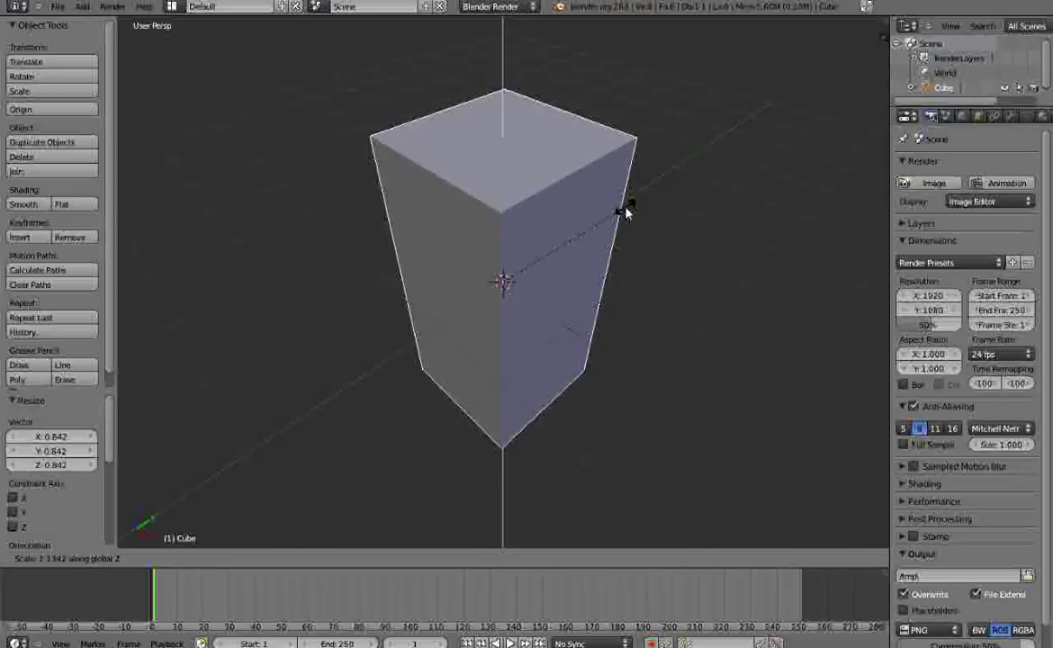
{"action": "left_click", "coordinate": [626, 211]}
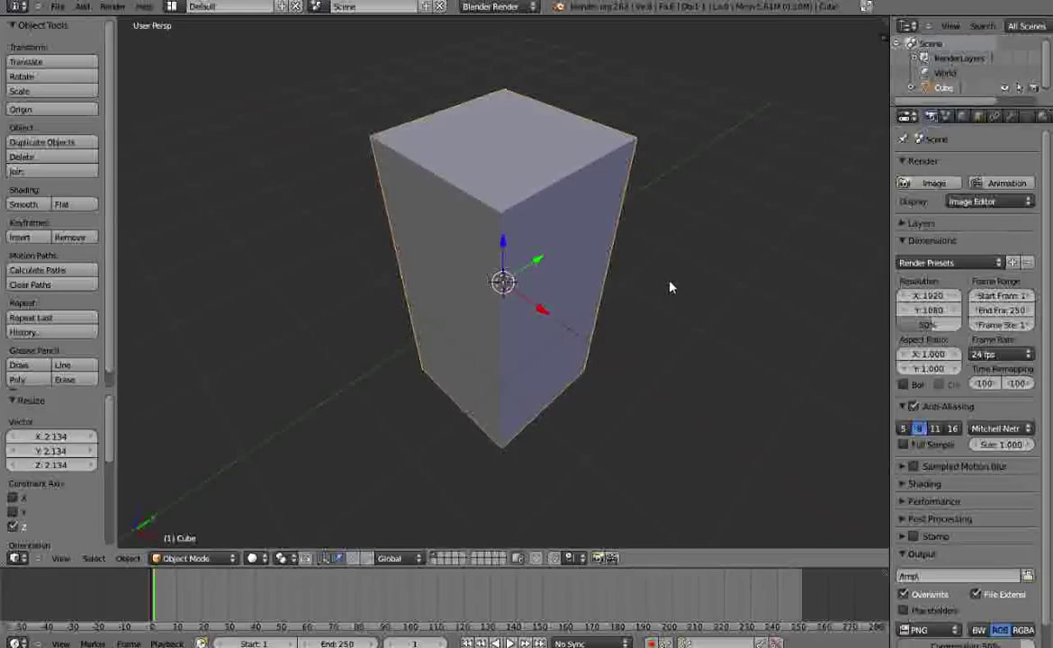
{"action": "key", "text": "s"}
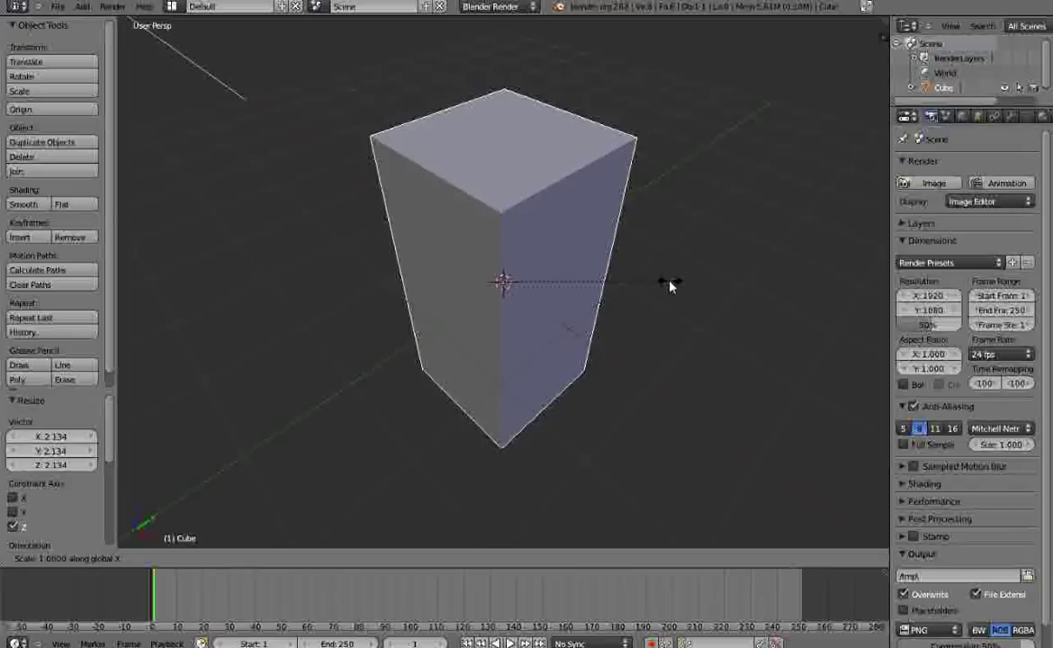
{"action": "key", "text": "x"}
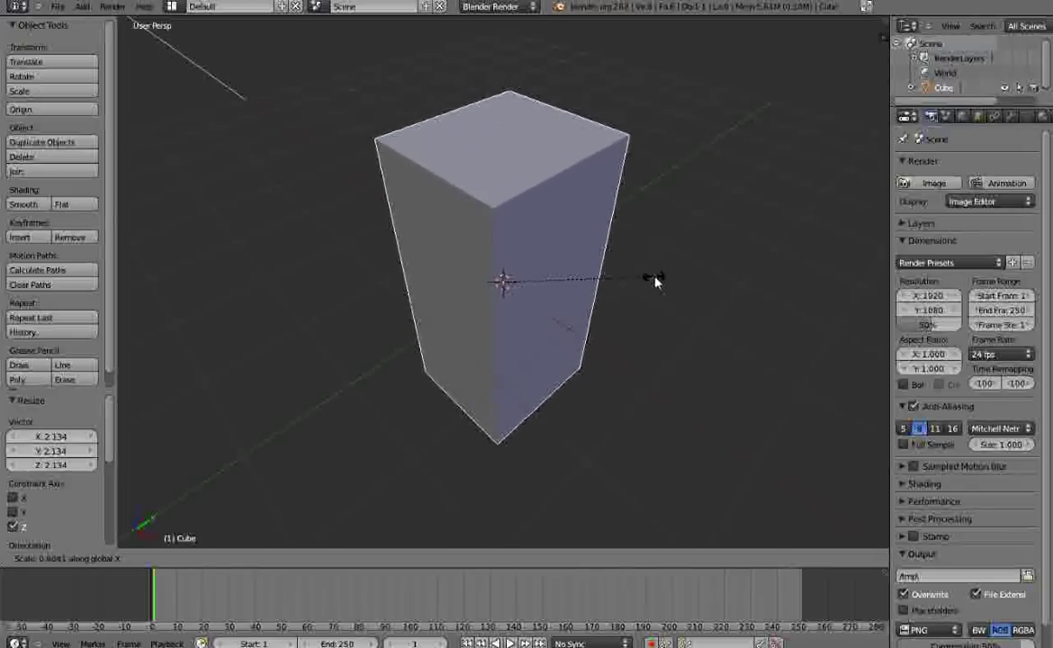
{"action": "left_click", "coordinate": [548, 290]}
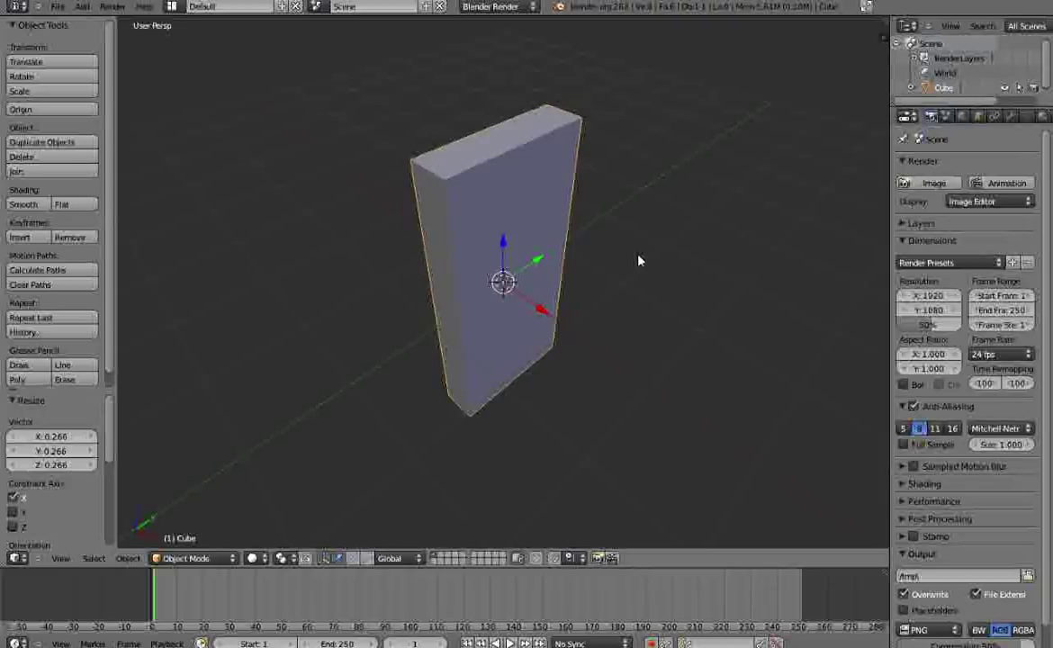
- Try a free, unconstrained rotation of the slab by about -311 degrees, and undo it
{"action": "key", "text": "r"}
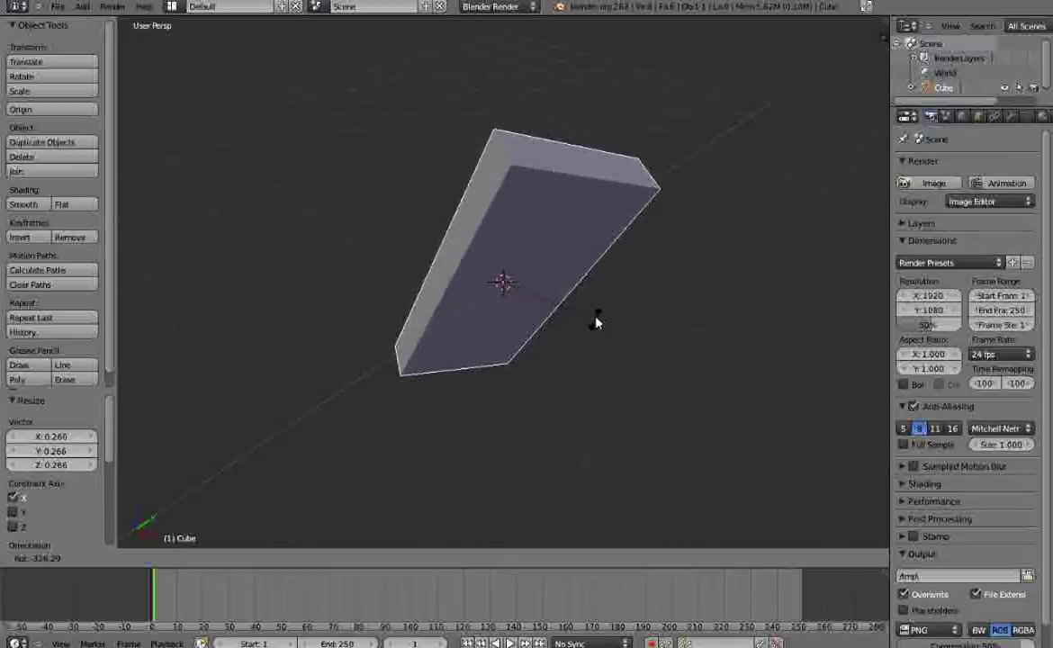
{"action": "left_click", "coordinate": [584, 348]}
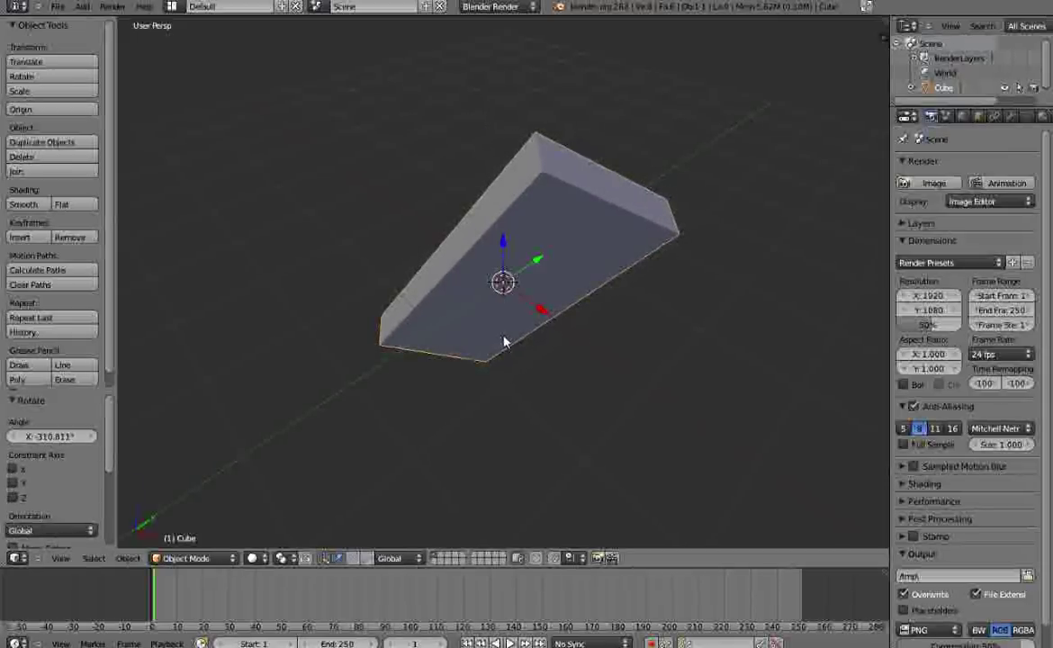
{"action": "key", "text": "a"}
{"action": "middle_click_drag", "start_coordinate": [503, 340], "coordinate": [536, 345]}
{"action": "key", "text": "a"}
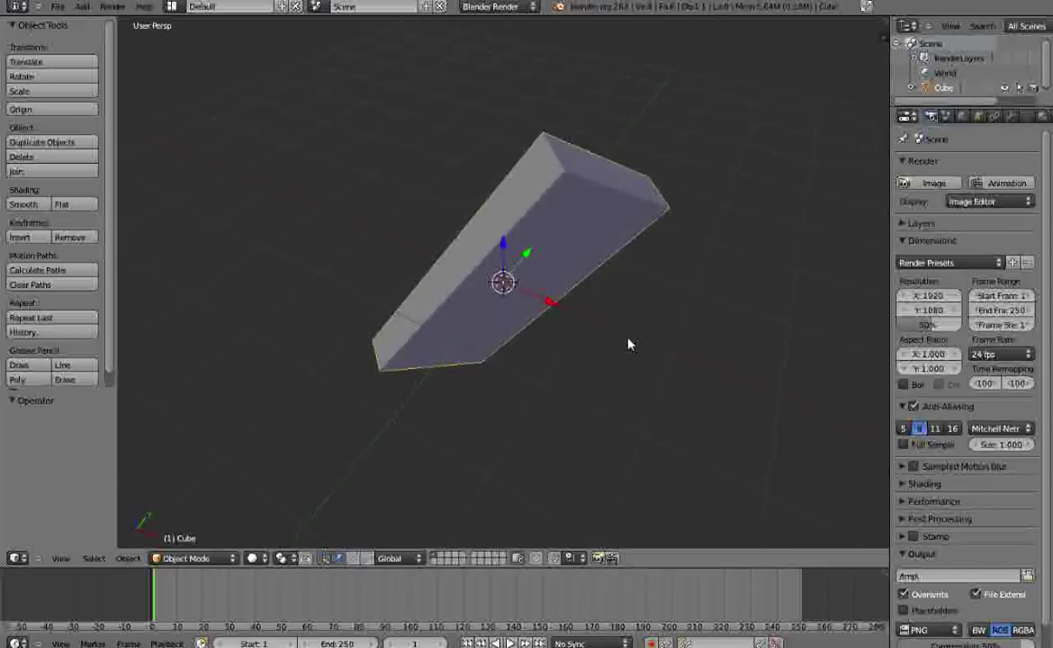
{"action": "middle_click_drag", "start_coordinate": [629, 346], "coordinate": [351, 261]}
{"action": "key", "text": "a"}
{"action": "right_click", "coordinate": [468, 253]}
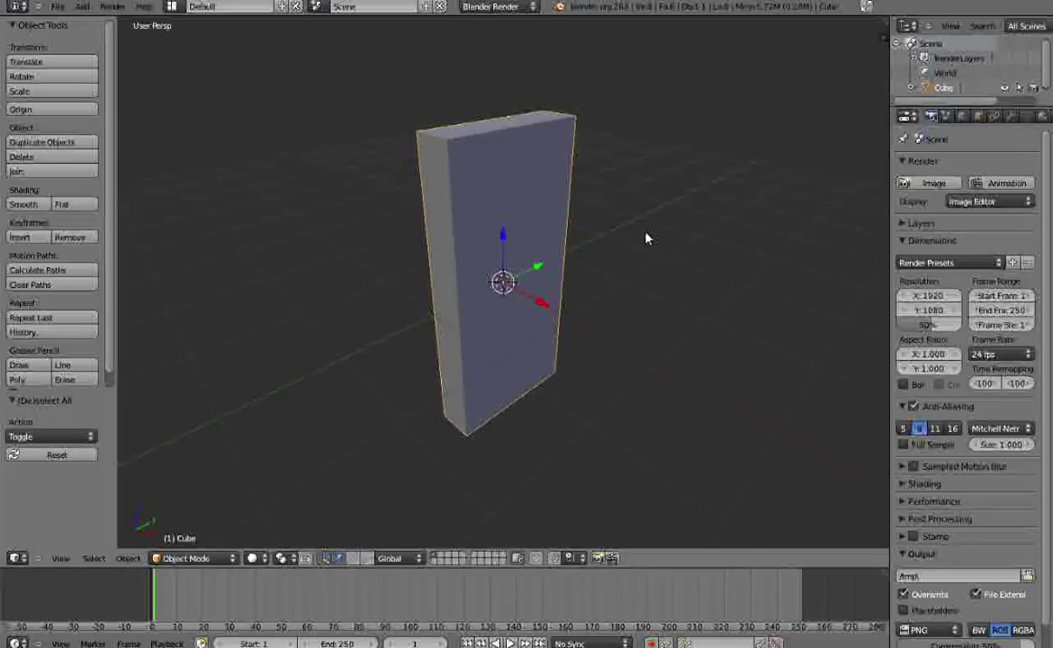
- Rotate the slab freehand about the global X axis by about -274 degrees so it lies on its long edge
{"action": "key", "text": "r"}
{"action": "key", "text": "x"}
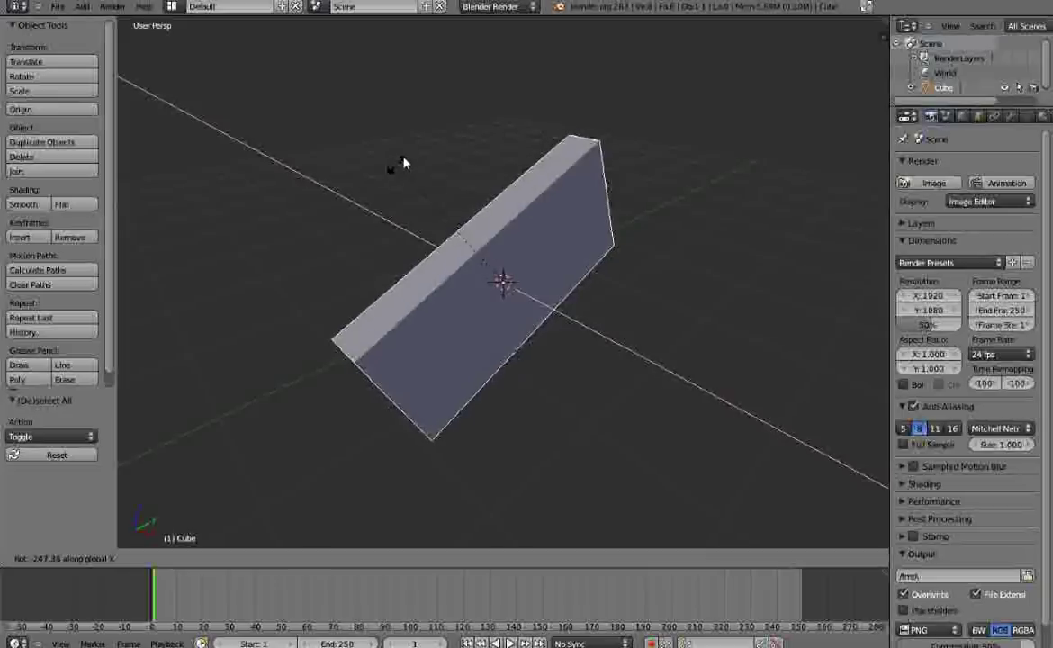
{"action": "left_click", "coordinate": [450, 95]}
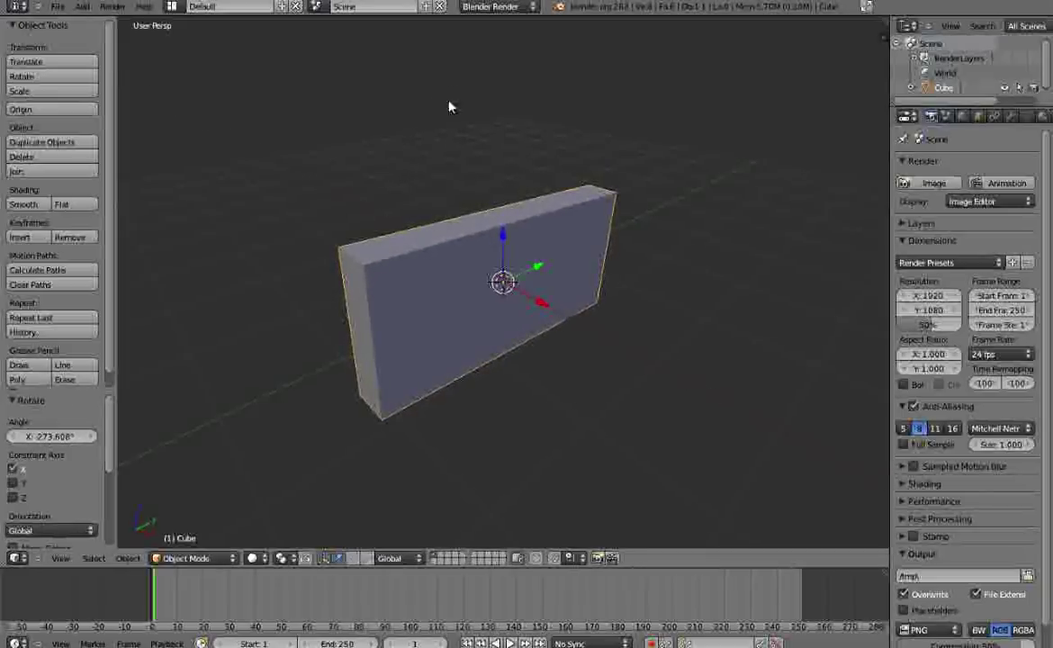
- Level the slab with two small freehand rotations about global X, about 2.7 and 0.8 degrees
{"action": "middle_click_drag", "start_coordinate": [513, 345], "coordinate": [425, 296]}
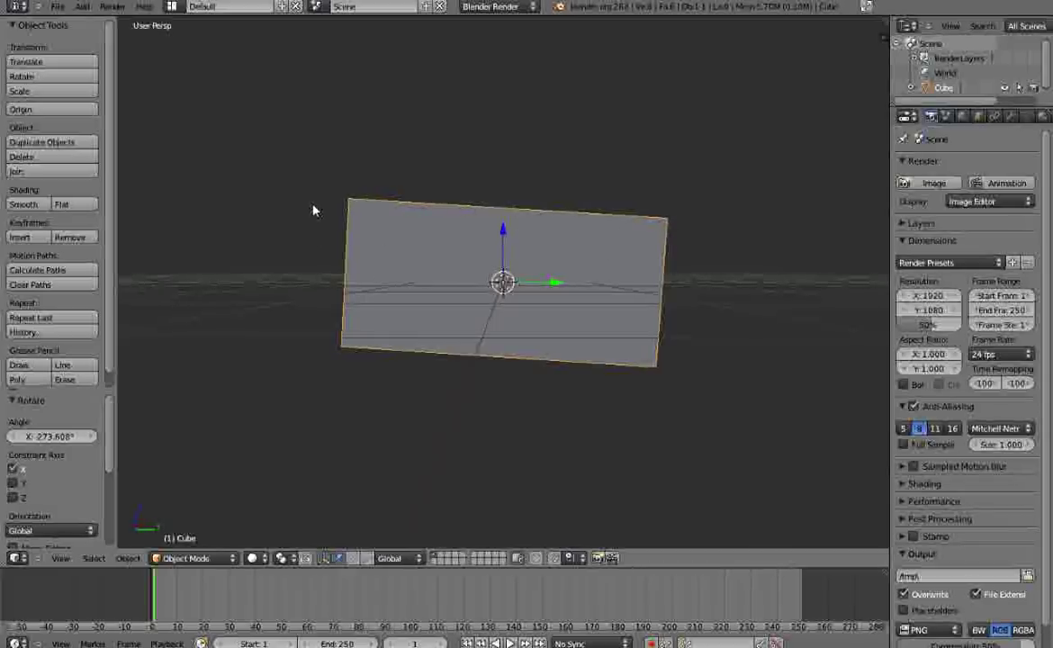
{"action": "key", "text": "r"}
{"action": "key", "text": "x"}
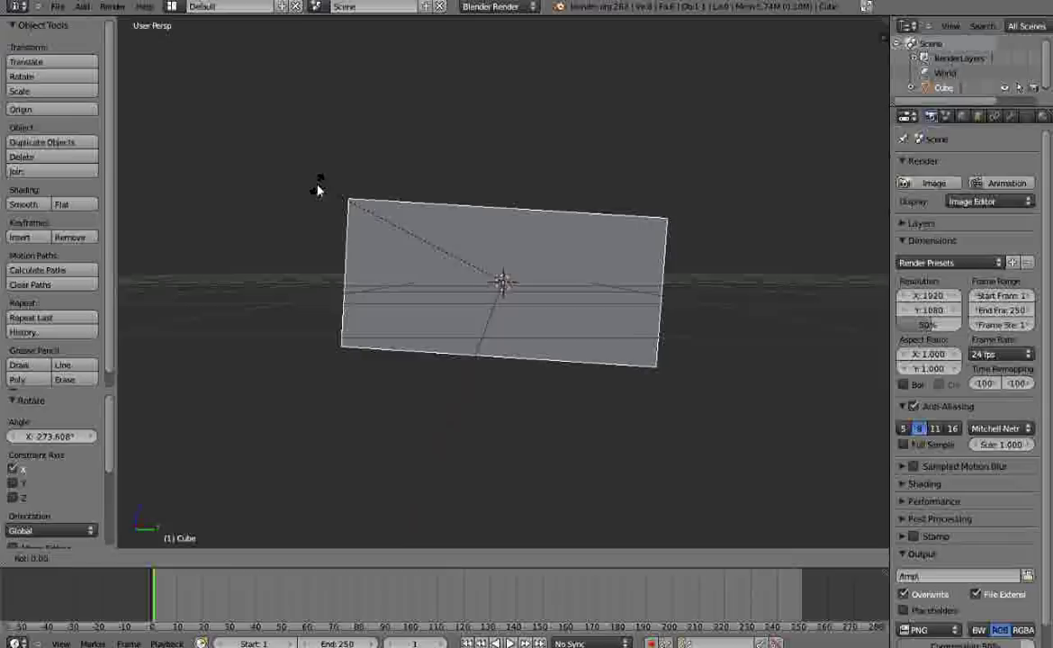
{"action": "left_click", "coordinate": [312, 199]}
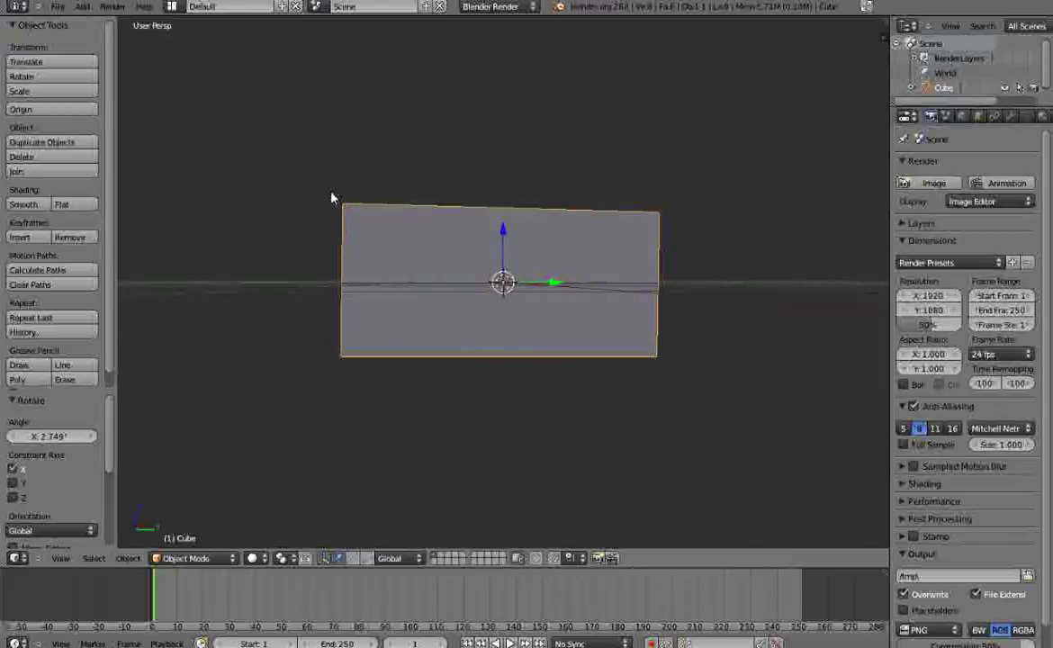
{"action": "key", "text": "x"}
{"action": "key", "text": "r"}
{"action": "key", "text": "x"}
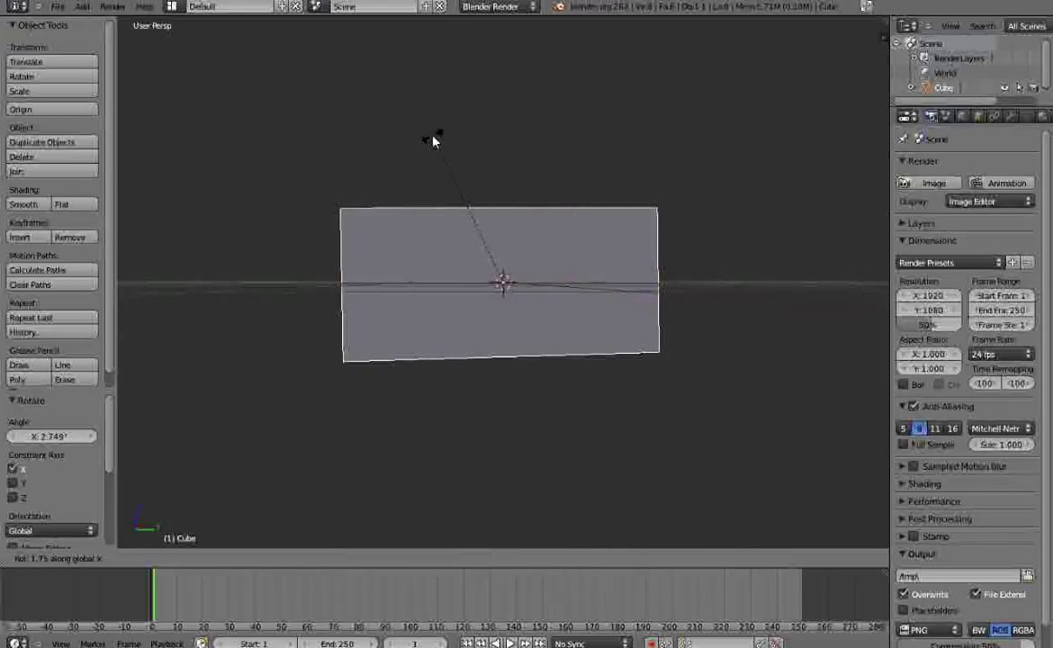
{"action": "left_click", "coordinate": [437, 142]}
{"action": "middle_click_drag", "start_coordinate": [436, 142], "coordinate": [472, 258]}
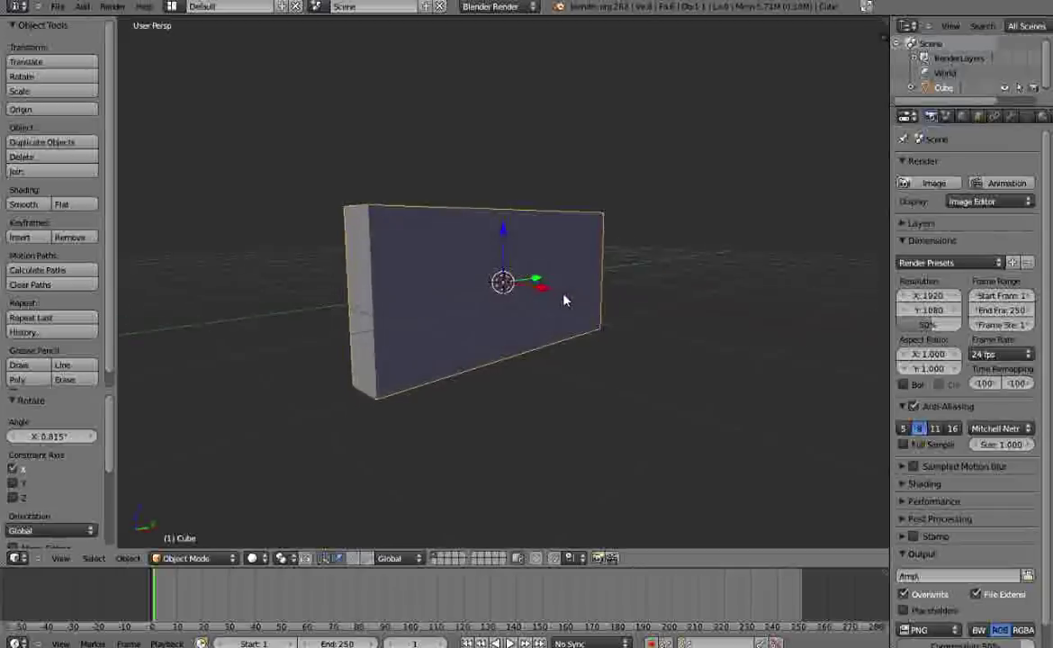
- Undo the freehand X rotations of the slab and keep the slab selected
{"action": "key", "text": "ctrl+z"}
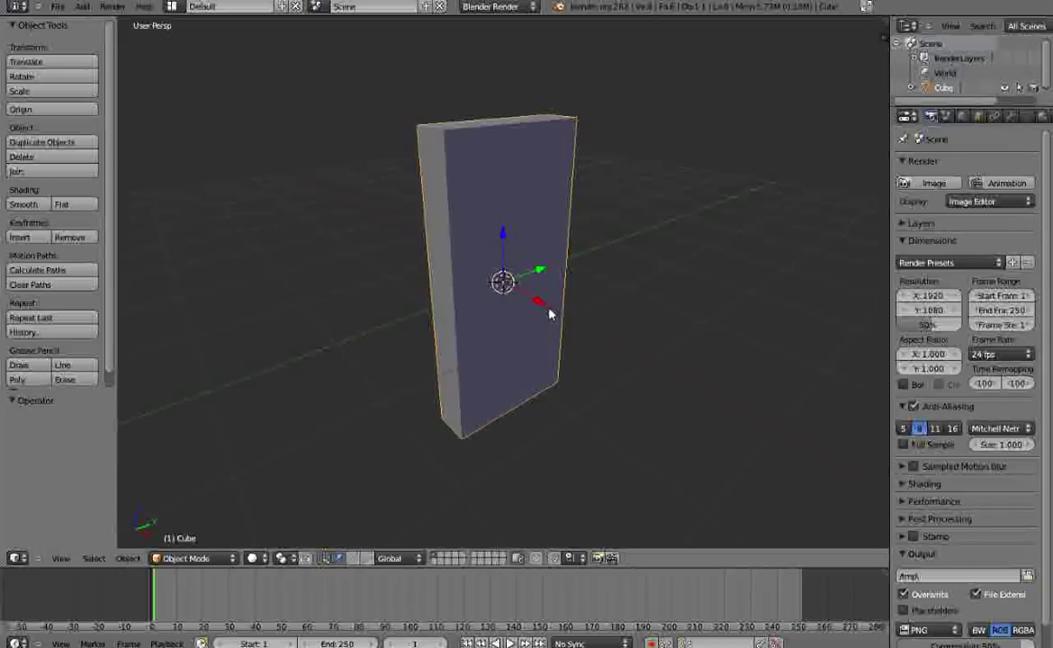
{"action": "key", "text": "a"}
{"action": "middle_click_drag", "start_coordinate": [552, 311], "coordinate": [543, 350]}
{"action": "key", "text": "a"}
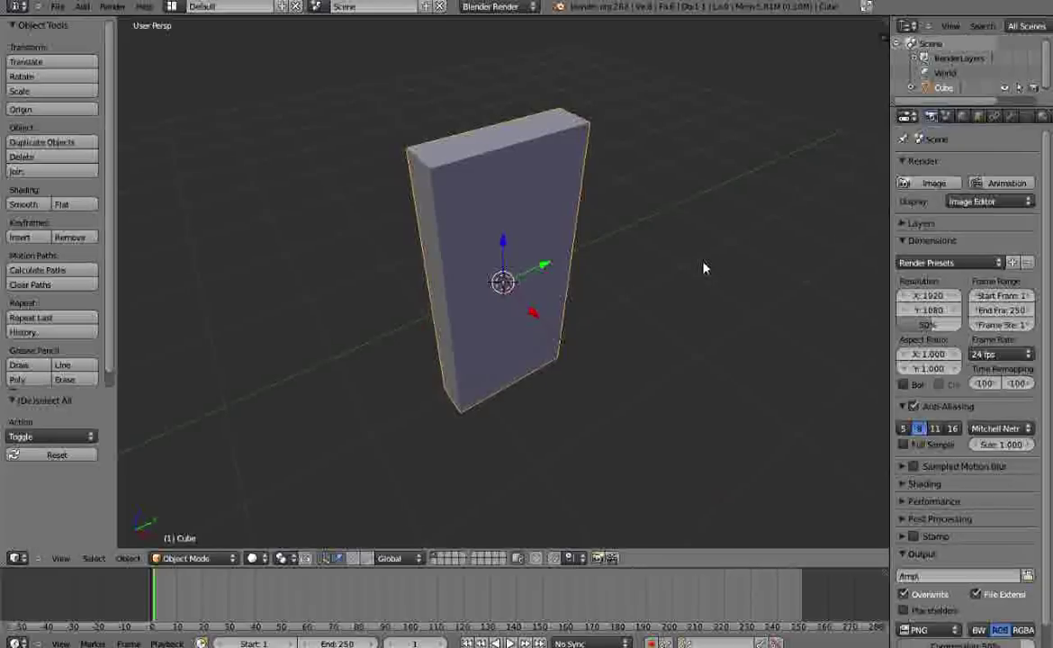
- Rotate the slab exactly 90 degrees about the global X axis
{"action": "key", "text": "r"}
{"action": "key", "text": "x"}
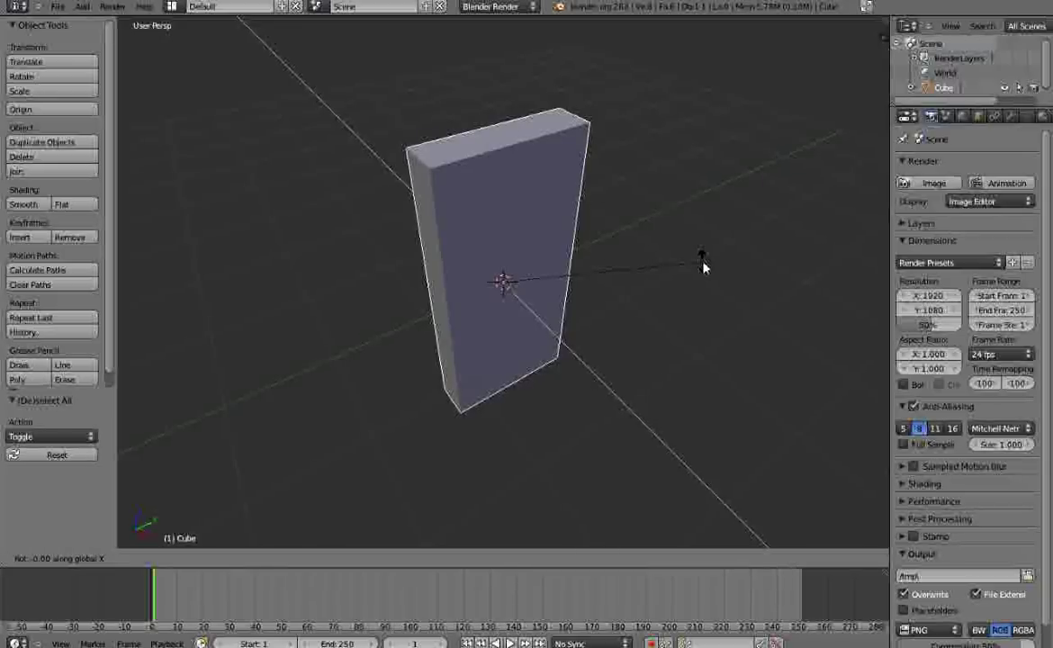
{"action": "type", "text": "90"}
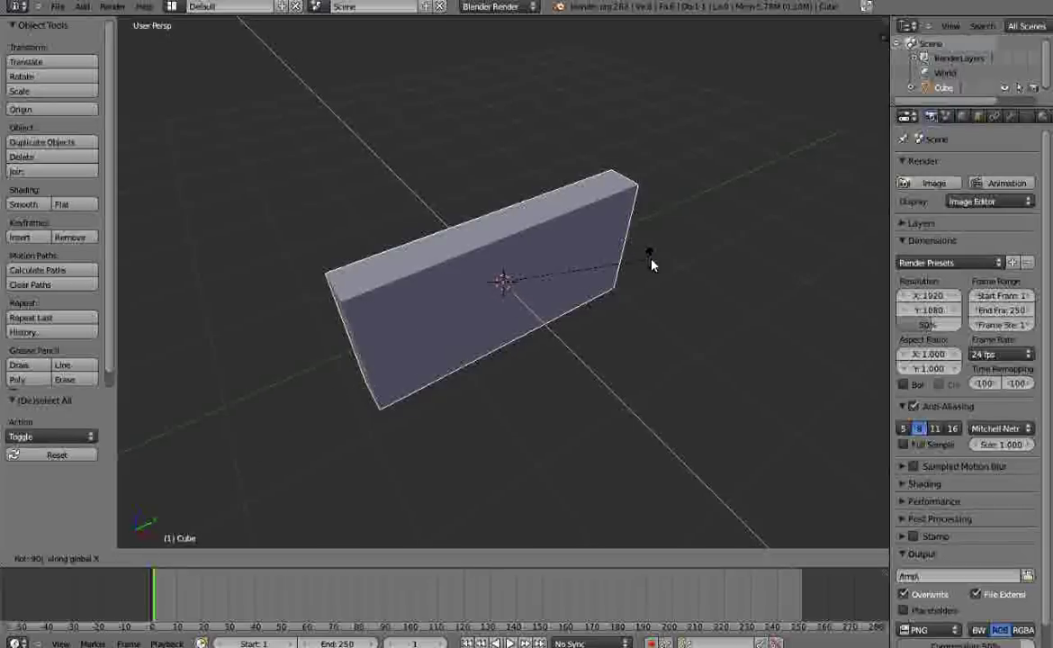
{"action": "key", "text": "Return"}
- Reselect the slab and rotate it exactly 90 degrees about the global Y axis
{"action": "key", "text": "a"}
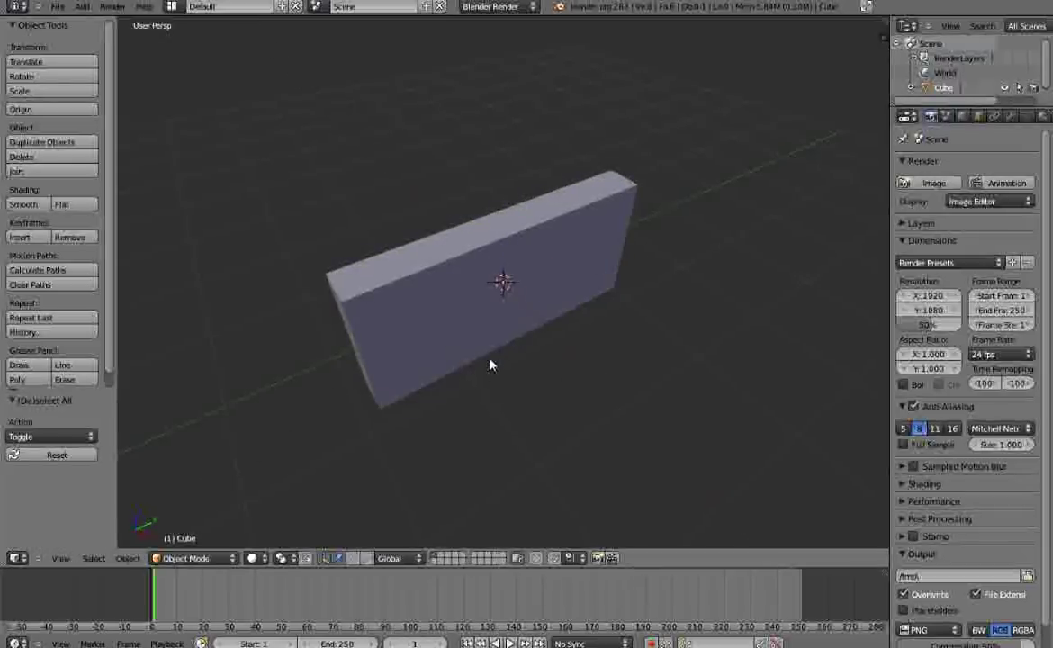
{"action": "middle_click_drag", "start_coordinate": [490, 365], "coordinate": [511, 312]}
{"action": "right_click", "coordinate": [511, 312]}
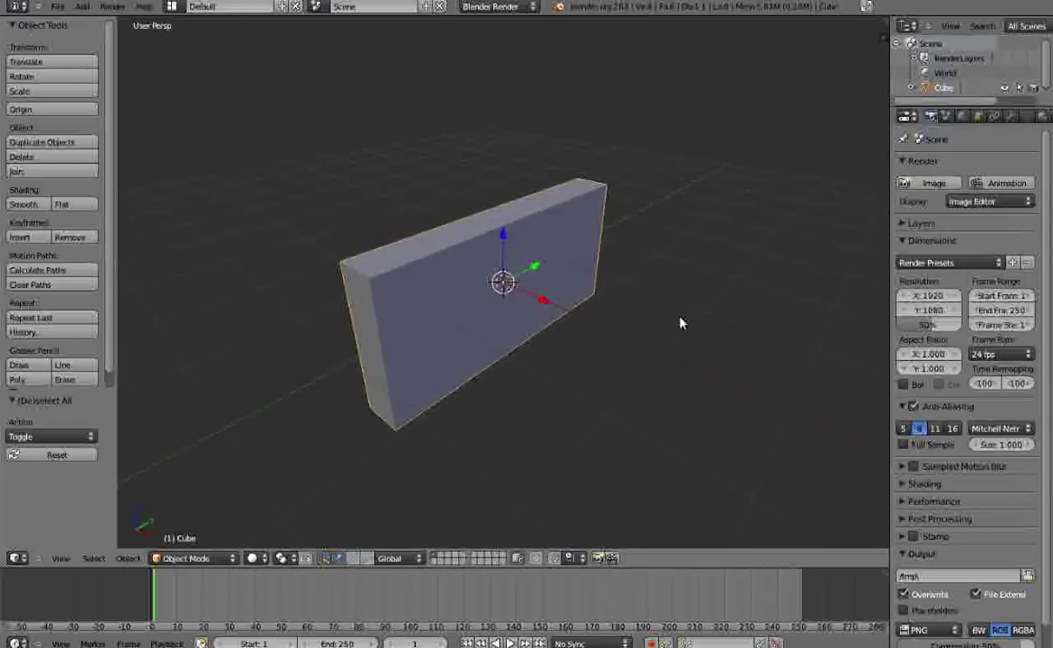
{"action": "key", "text": "r"}
{"action": "key", "text": "y"}
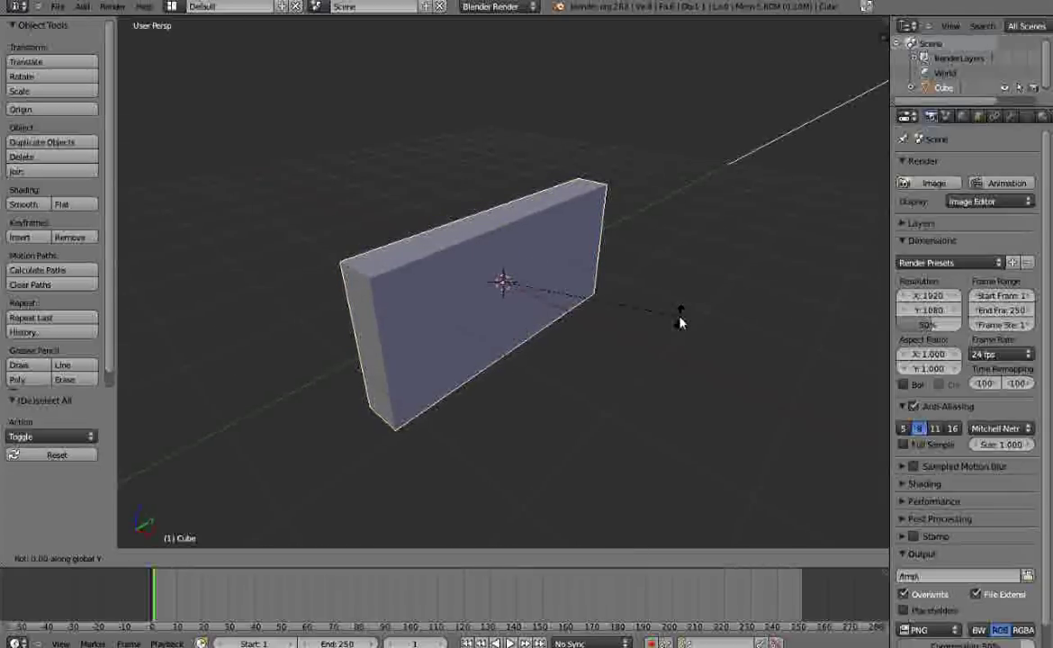
{"action": "type", "text": "90"}
{"action": "key", "text": "Return"}
- Rotate the flat slab 180 degrees about global Y and 90 degrees about global Z
{"action": "type", "text": "r"}
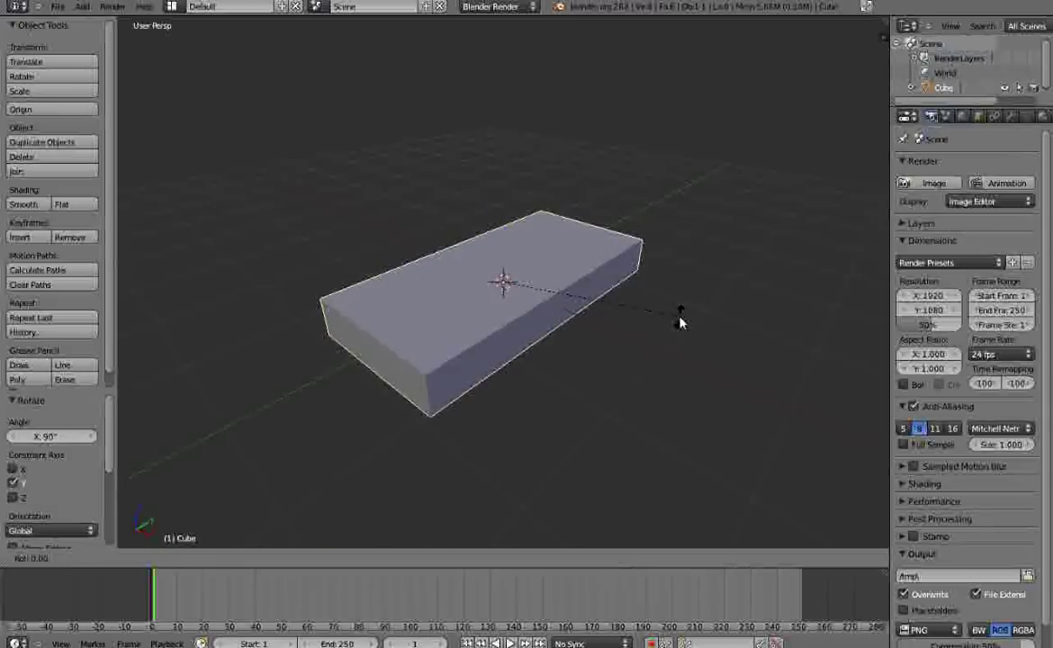
{"action": "type", "text": "y180"}
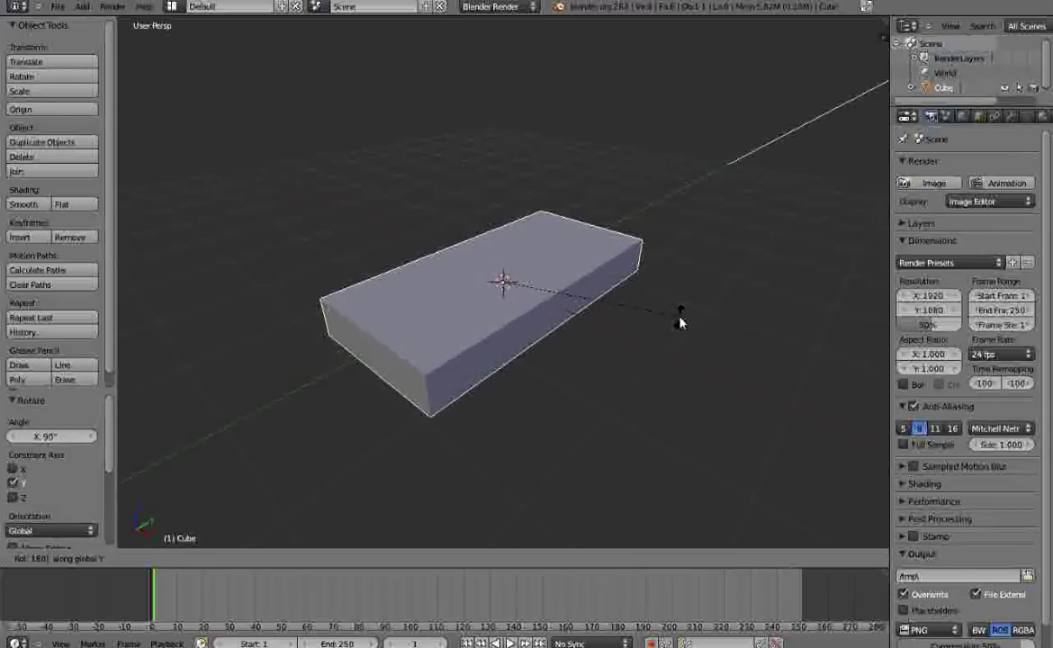
{"action": "key", "text": "Return"}
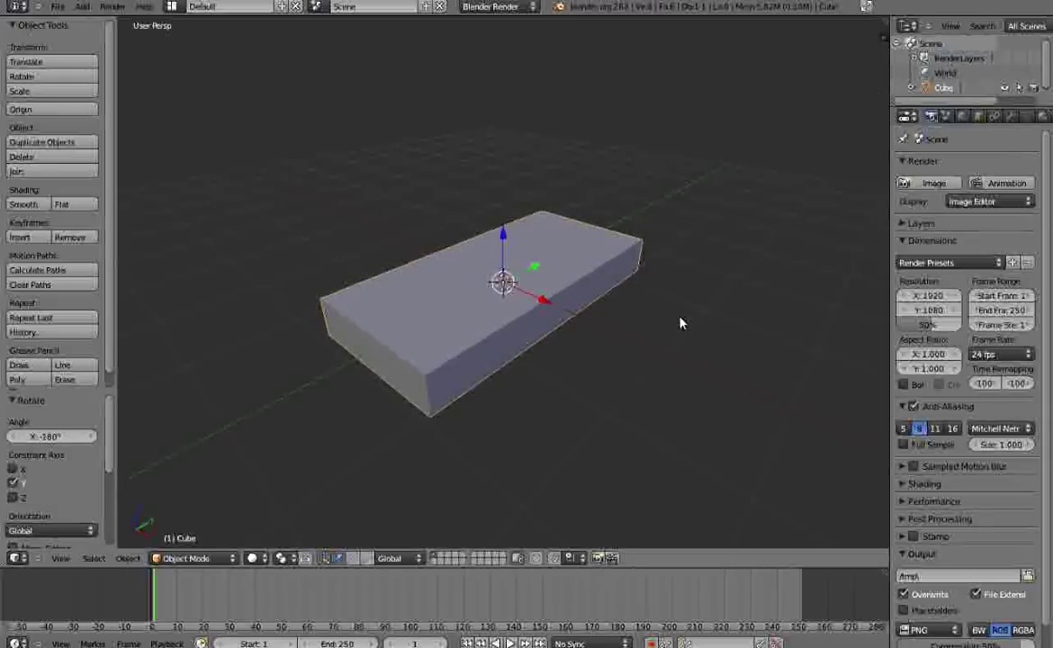
{"action": "type", "text": "r"}
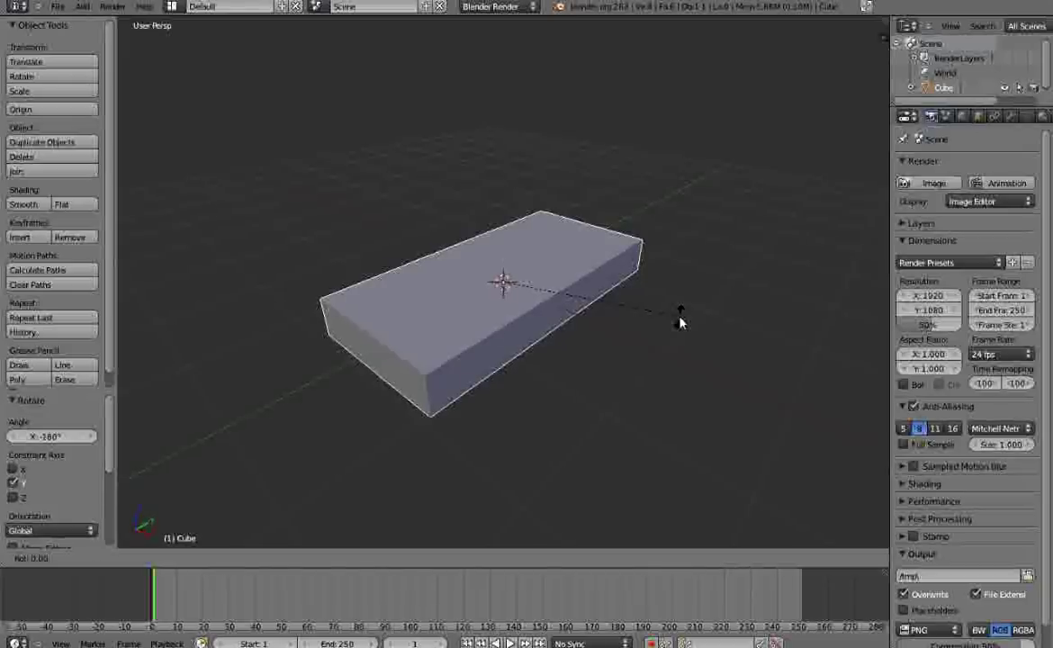
{"action": "type", "text": "z90"}
{"action": "key", "text": "Return"}
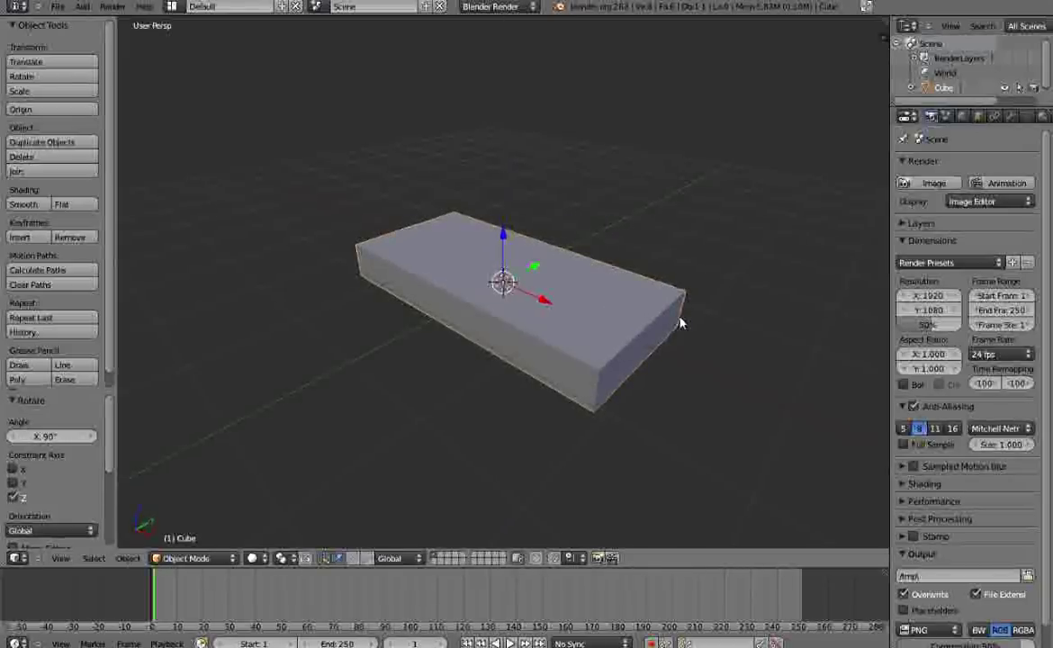
- Rotate the slab 90 degrees about global Y to stand it upright on its short end
{"action": "key", "text": "r"}
{"action": "key", "text": "y"}
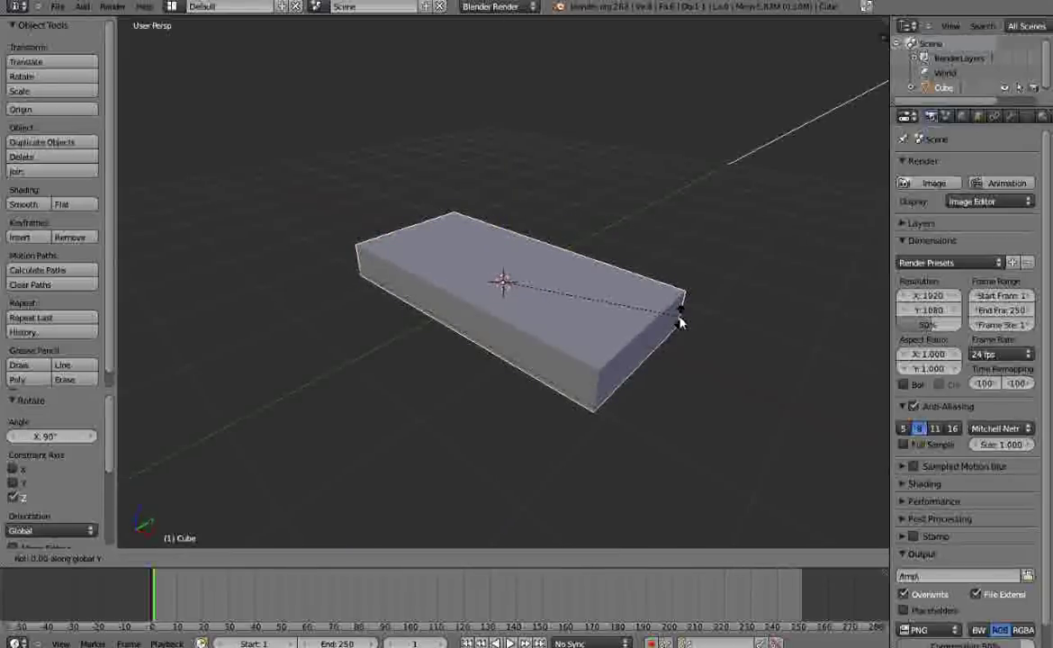
{"action": "type", "text": "90"}
{"action": "key", "text": "Return"}
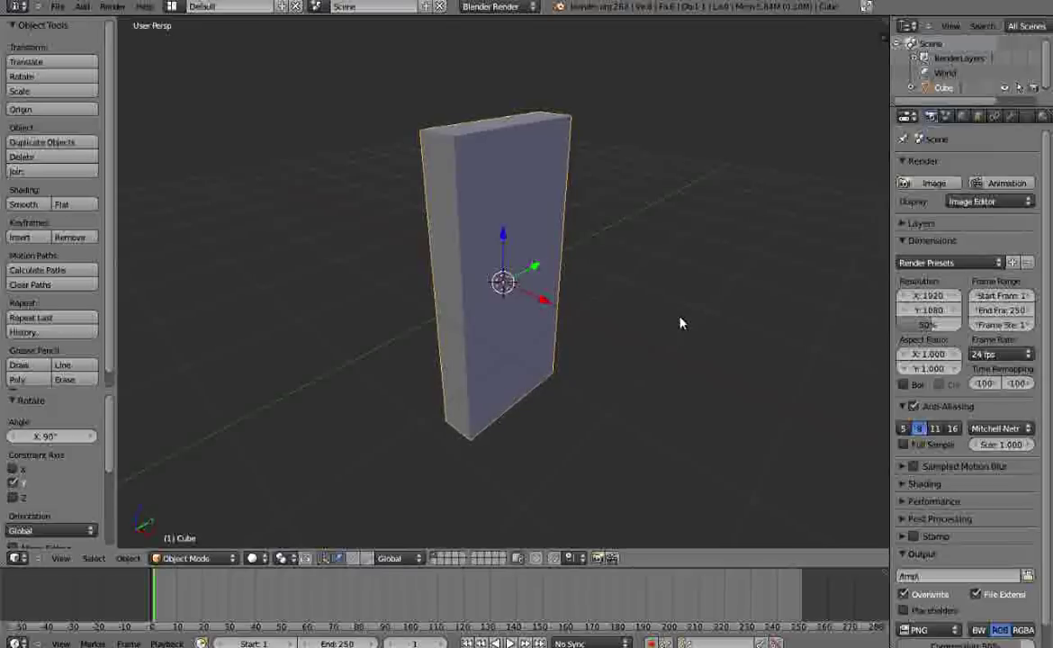
- Rotate the slab 90 degrees about global Y and clear its rotation
{"action": "key", "text": "a"}
{"action": "middle_click_drag", "start_coordinate": [571, 360], "coordinate": [513, 359]}
{"action": "key", "text": "a"}
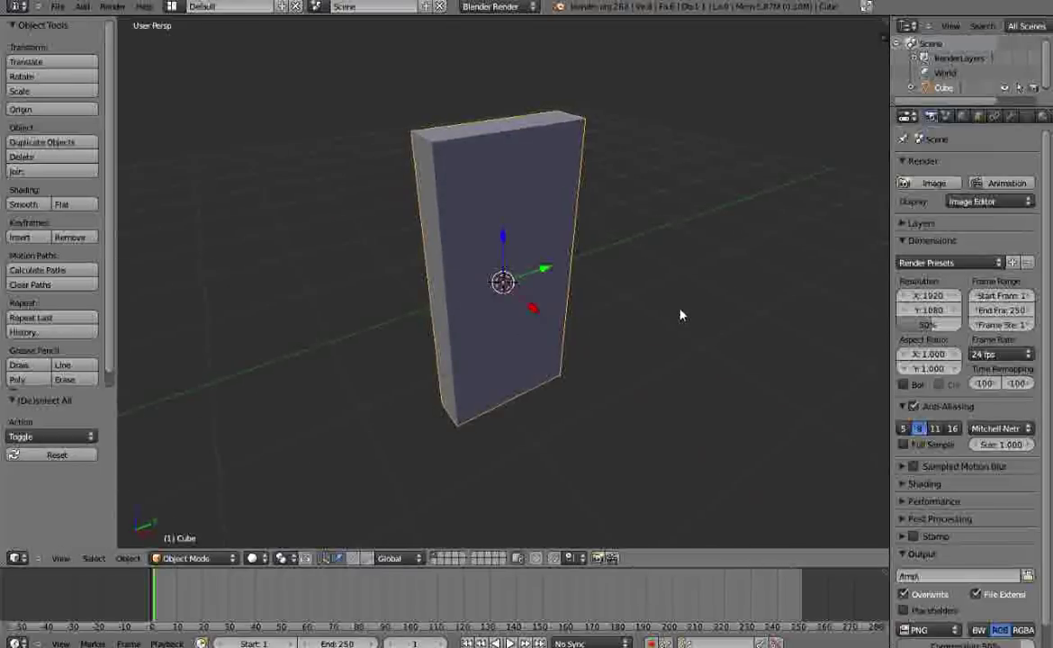
{"action": "type", "text": "ry90"}
{"action": "key", "text": "Return"}
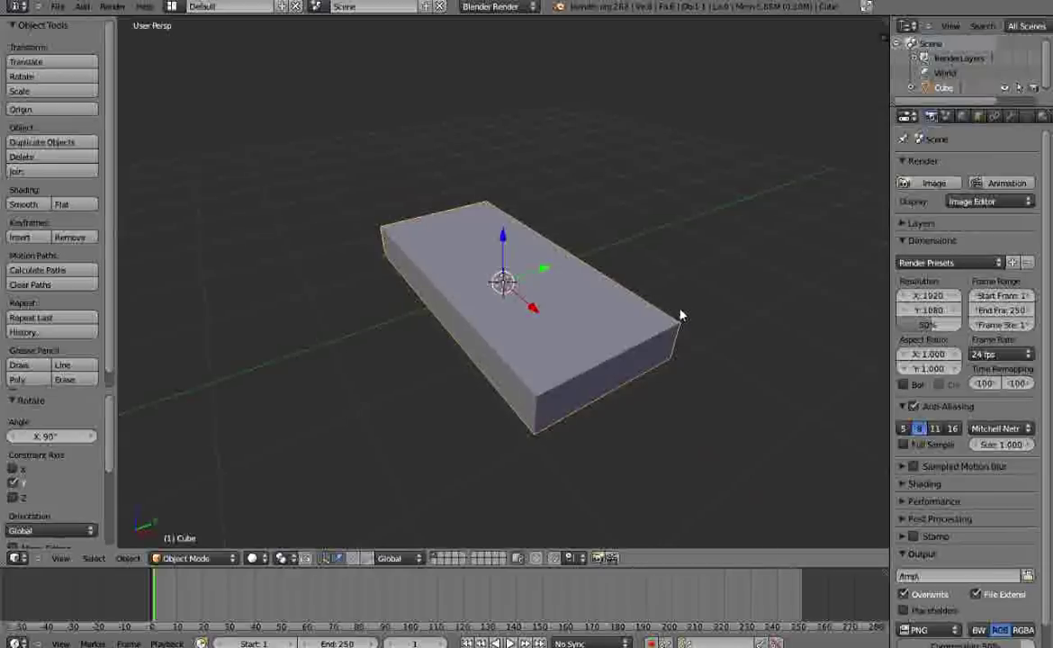
{"action": "key", "text": "alt+r"}
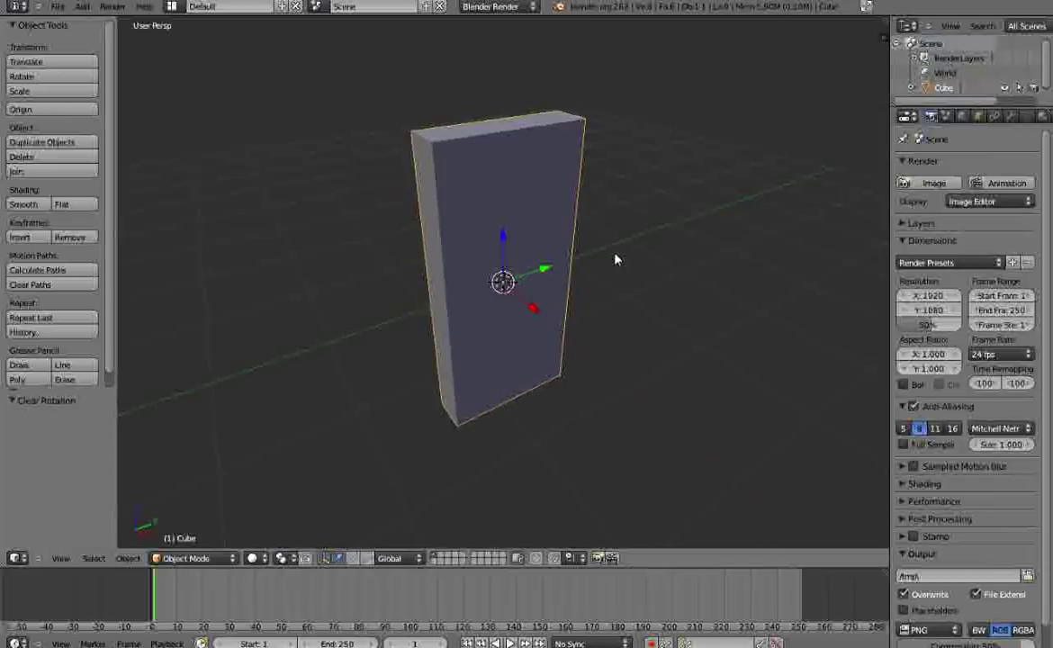
- Move the slab about 4.69 units along global Y and clear its location
{"action": "key", "text": "g"}
{"action": "left_click", "coordinate": [786, 373]}
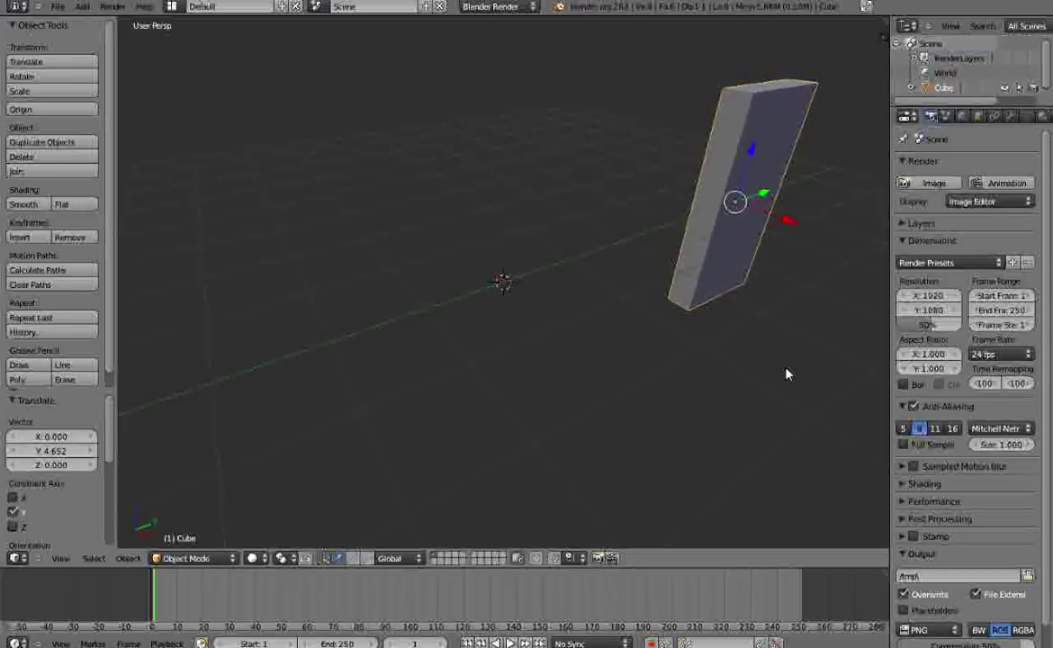
{"action": "key", "text": "alt+g"}
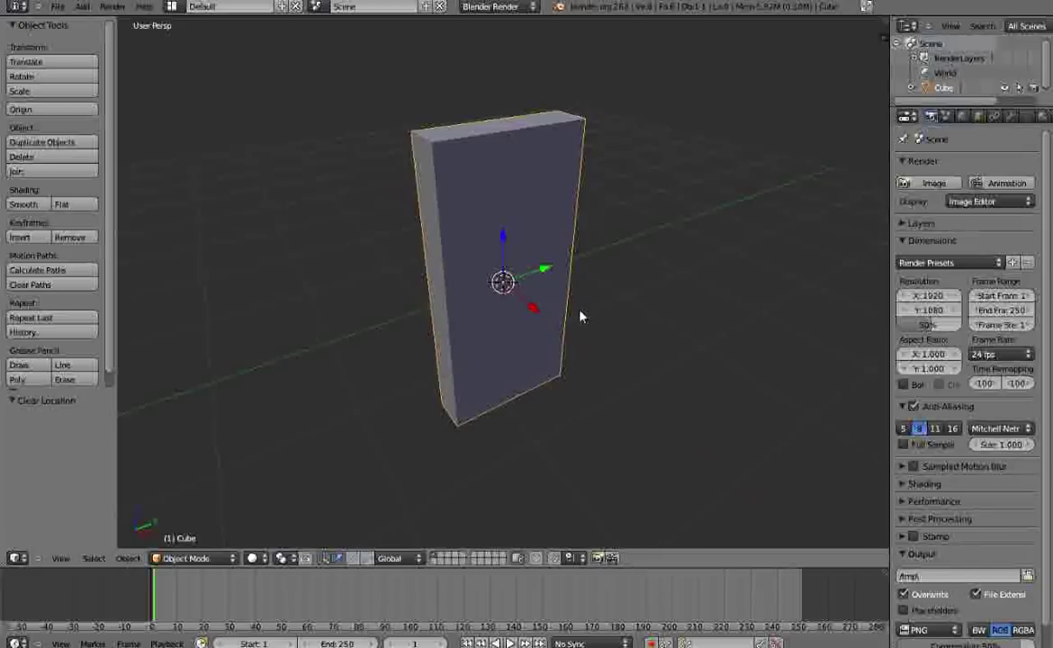
- Clear the slab's scale and undo that scale reset
{"action": "key", "text": "alt+s"}
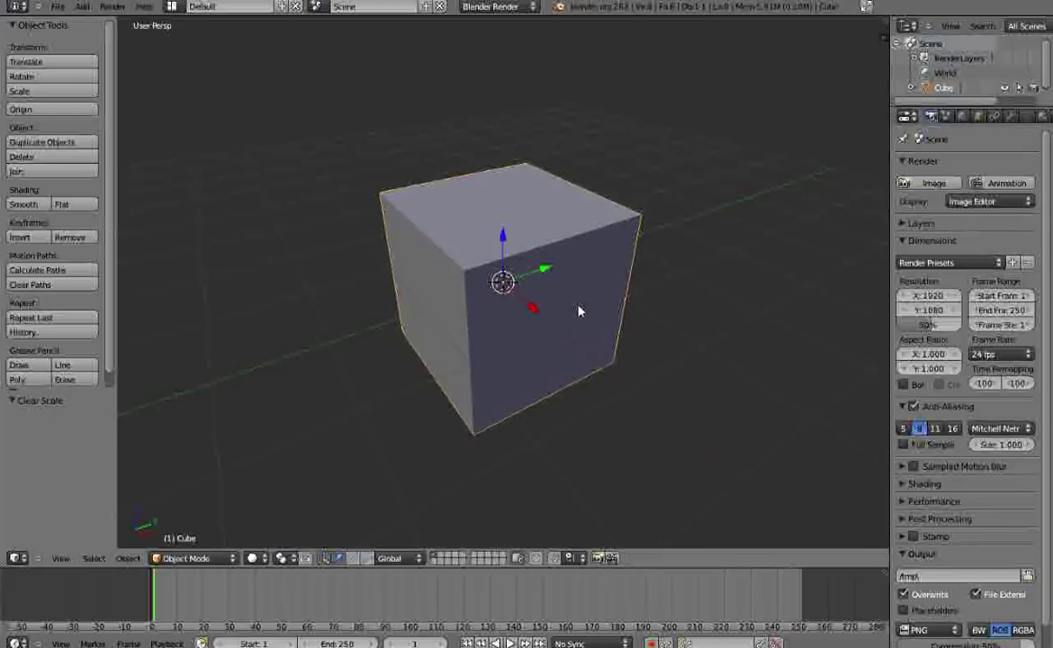
{"action": "key", "text": "ctrl+z"}
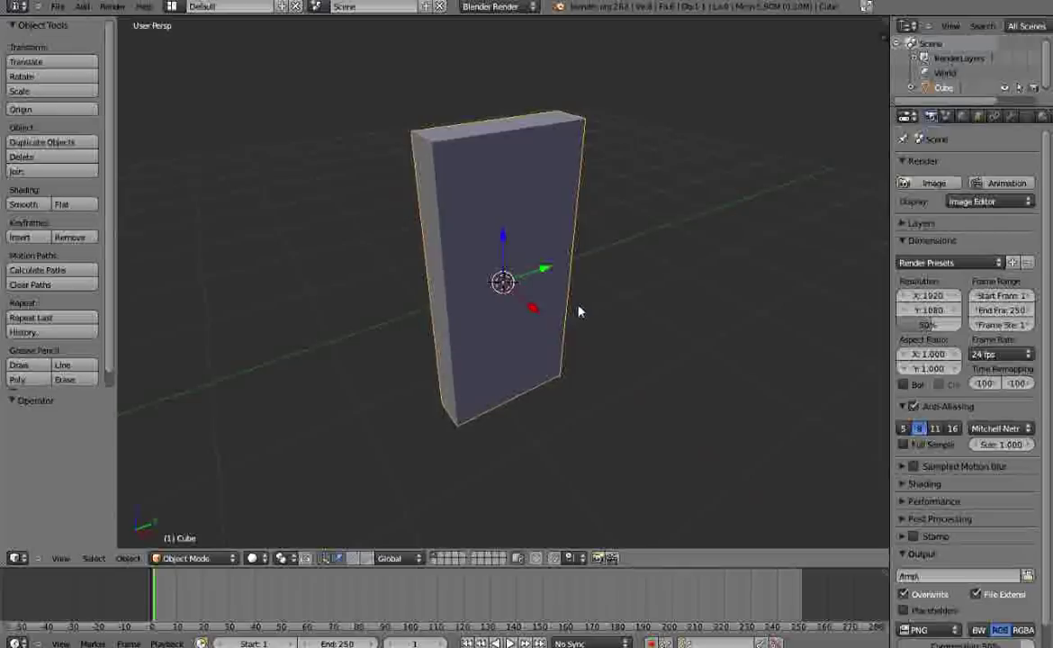
{"action": "middle_click_drag", "start_coordinate": [518, 340], "coordinate": [559, 332]}
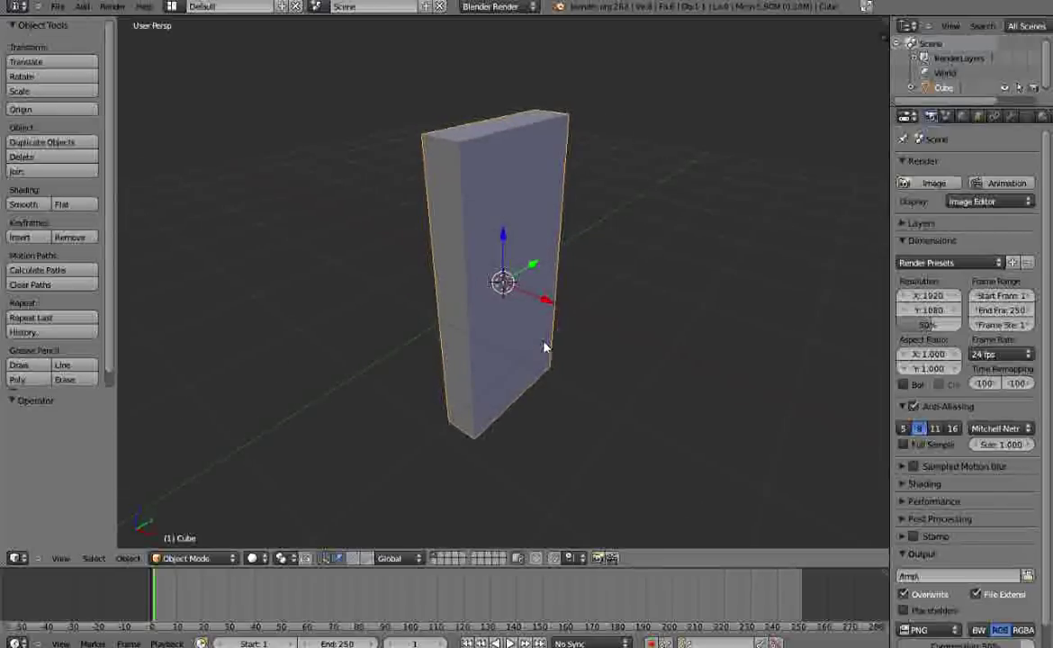
- Switch the slab from Object Mode to Edit Mode
{"action": "key", "text": "Tab"}
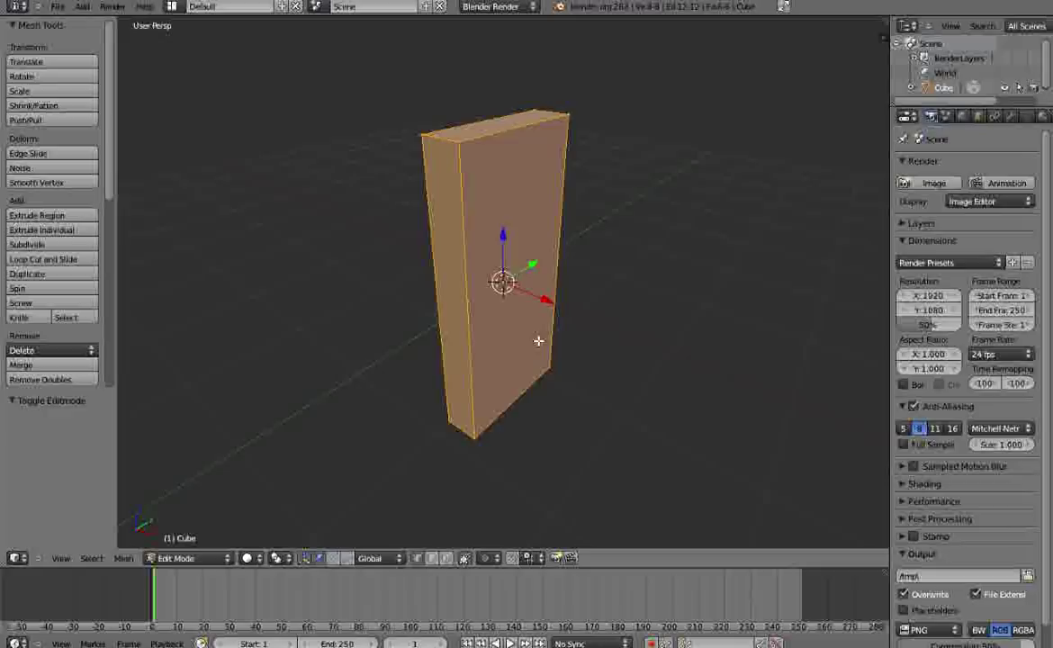
{"action": "left_click", "coordinate": [175, 559]}
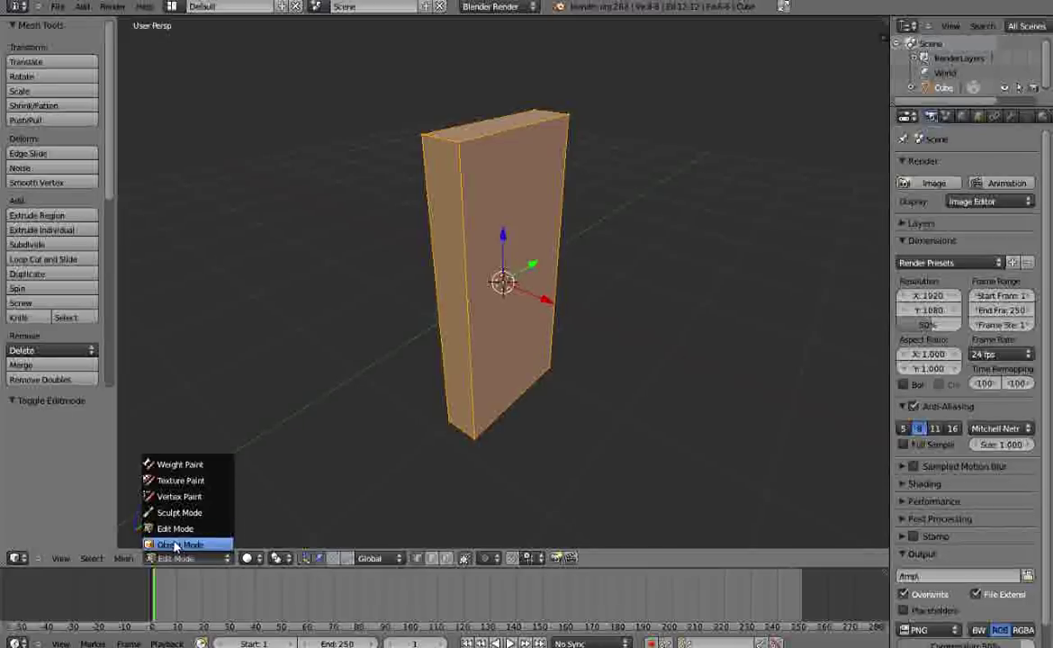
{"action": "left_click", "coordinate": [176, 526]}
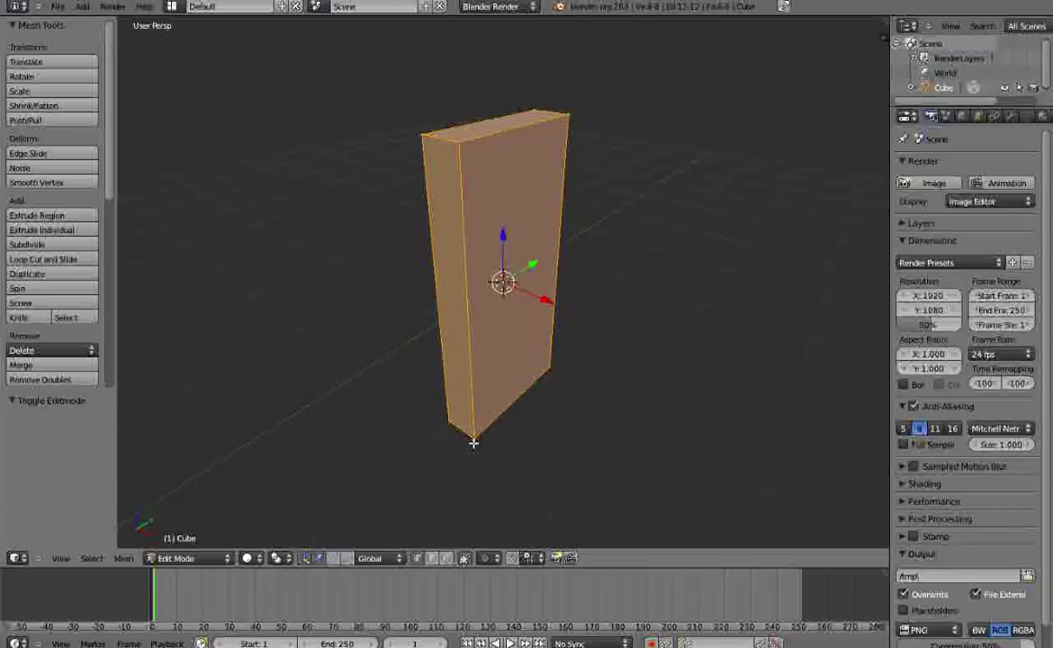
{"action": "left_click", "coordinate": [464, 559]}
- Select the four corner vertices of the slab's broad front face
{"action": "middle_click_drag", "start_coordinate": [523, 426], "coordinate": [503, 404]}
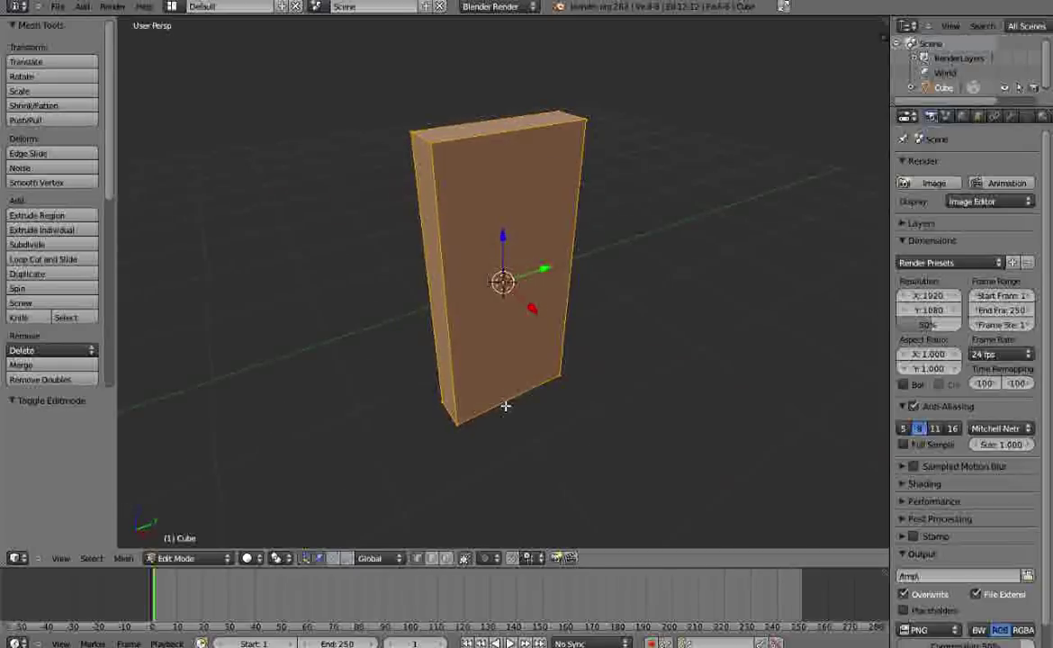
{"action": "right_click", "coordinate": [432, 141]}
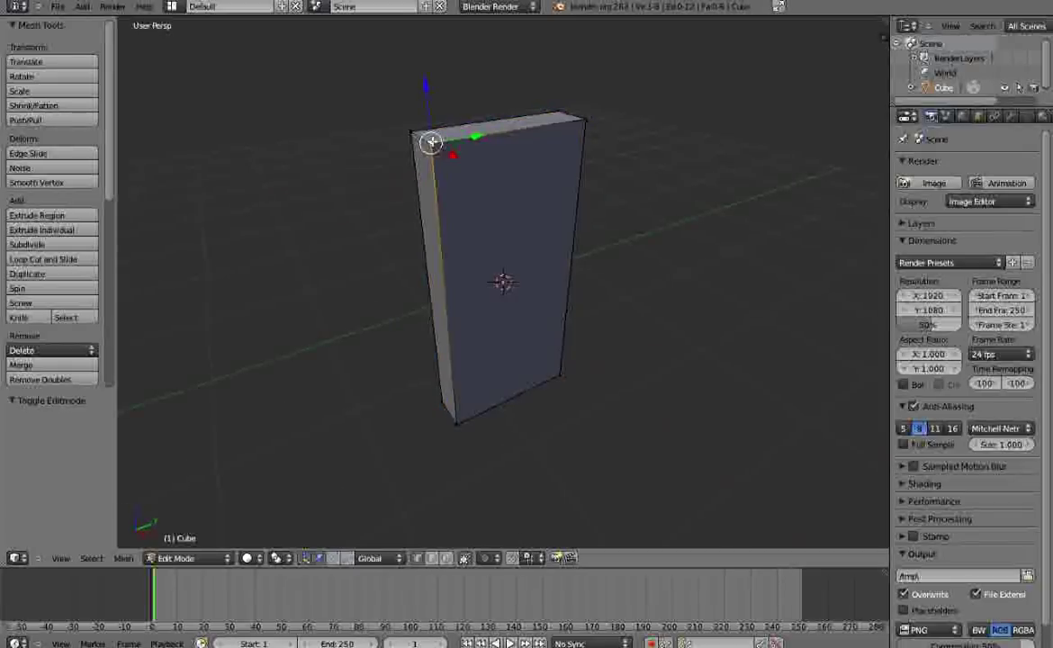
{"action": "right_click", "coordinate": [585, 119], "text": "shift"}
{"action": "right_click", "coordinate": [558, 382], "text": "shift"}
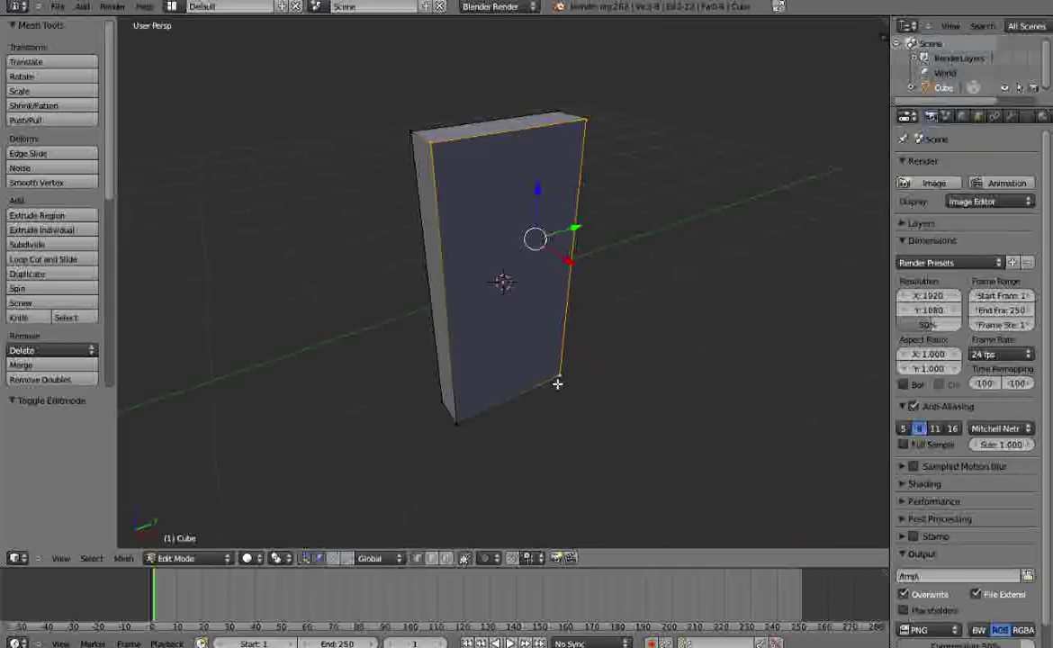
{"action": "right_click", "coordinate": [454, 423], "text": "shift"}
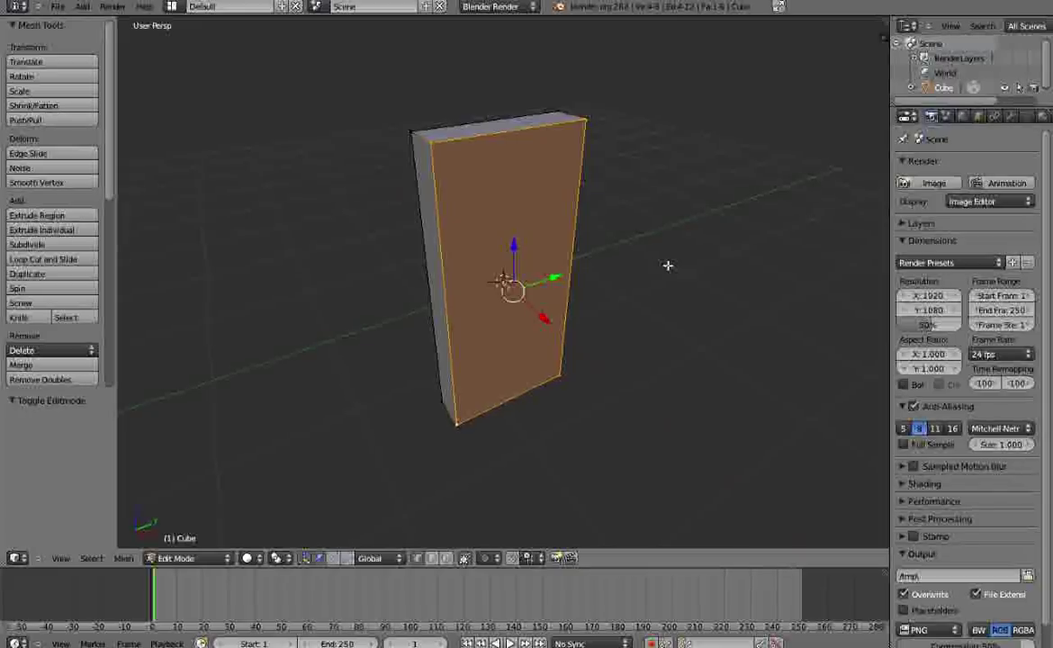
- Extrude the selected broad face about 1.04 units outward along its normal
{"action": "key", "text": "e"}
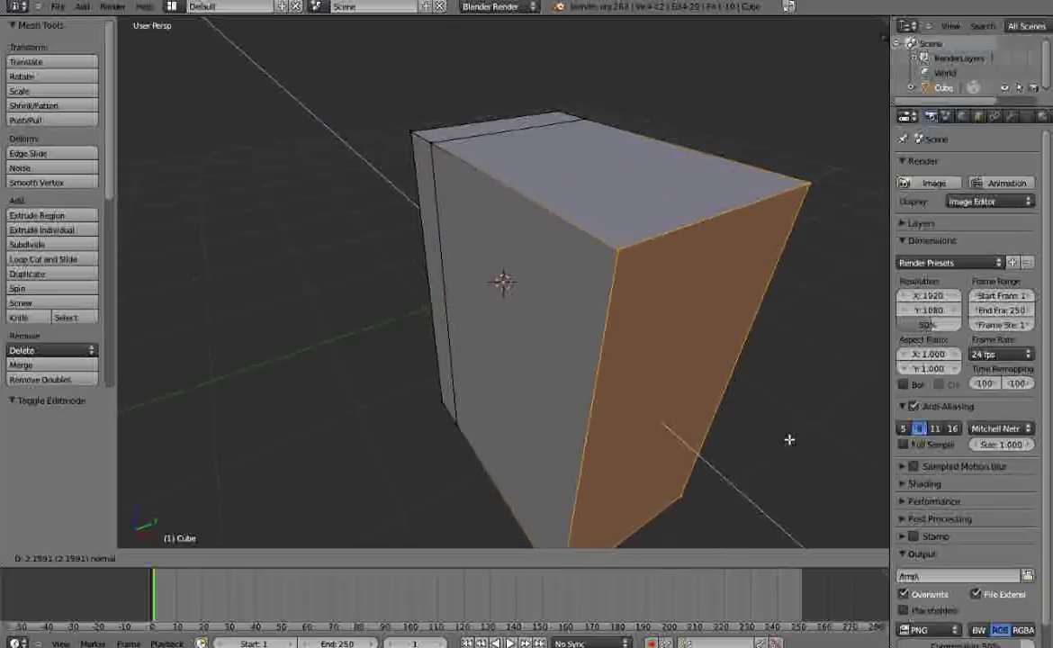
{"action": "left_click", "coordinate": [686, 361]}
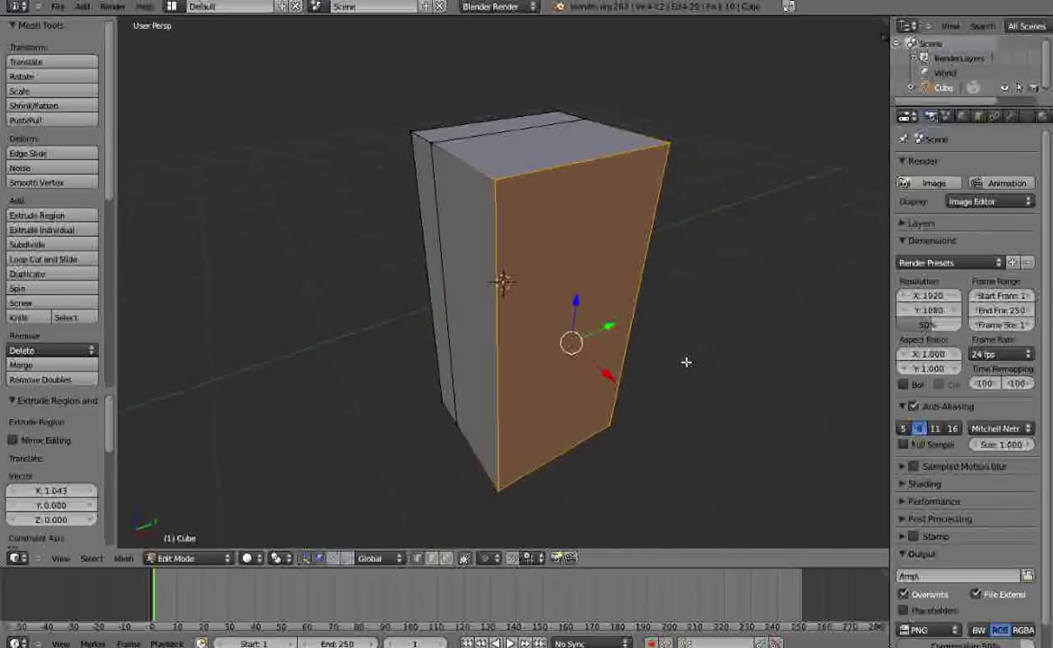
{"action": "middle_click_drag", "start_coordinate": [487, 341], "coordinate": [593, 323]}
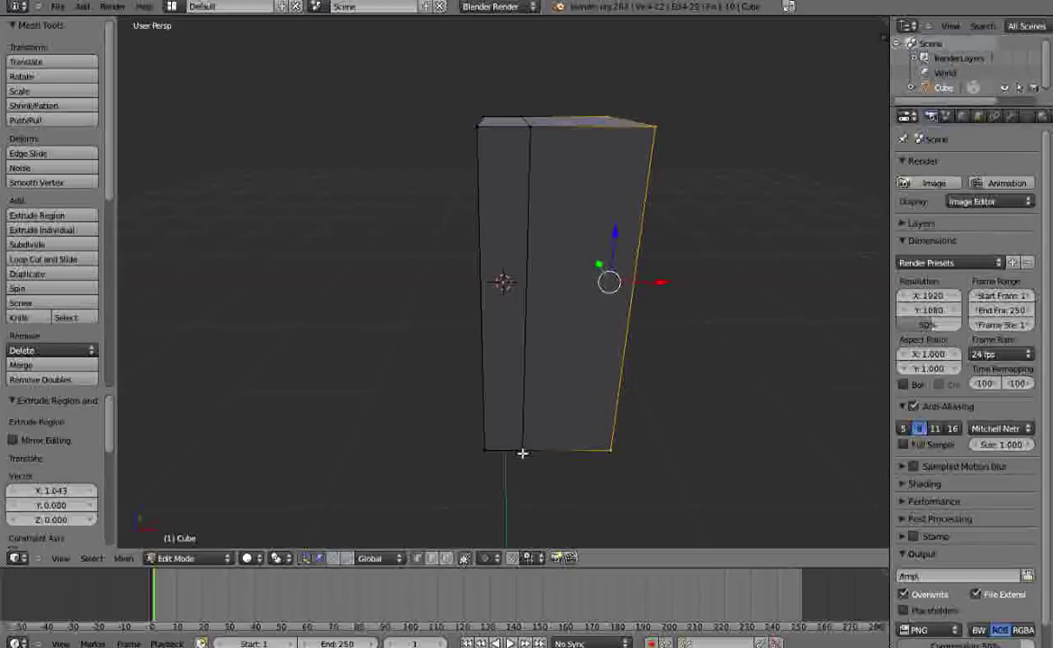
{"action": "middle_click_drag", "start_coordinate": [589, 281], "coordinate": [553, 296]}
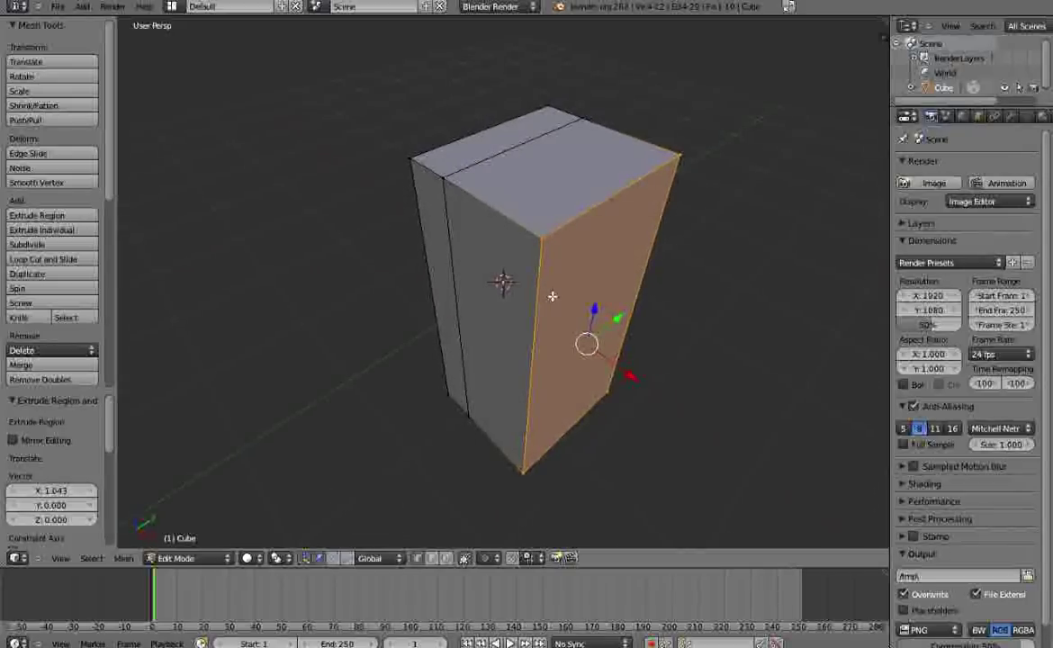
- Scale the extruded face to about 0.51 and rotate it about -50 degrees around global X
{"action": "key", "text": "s"}
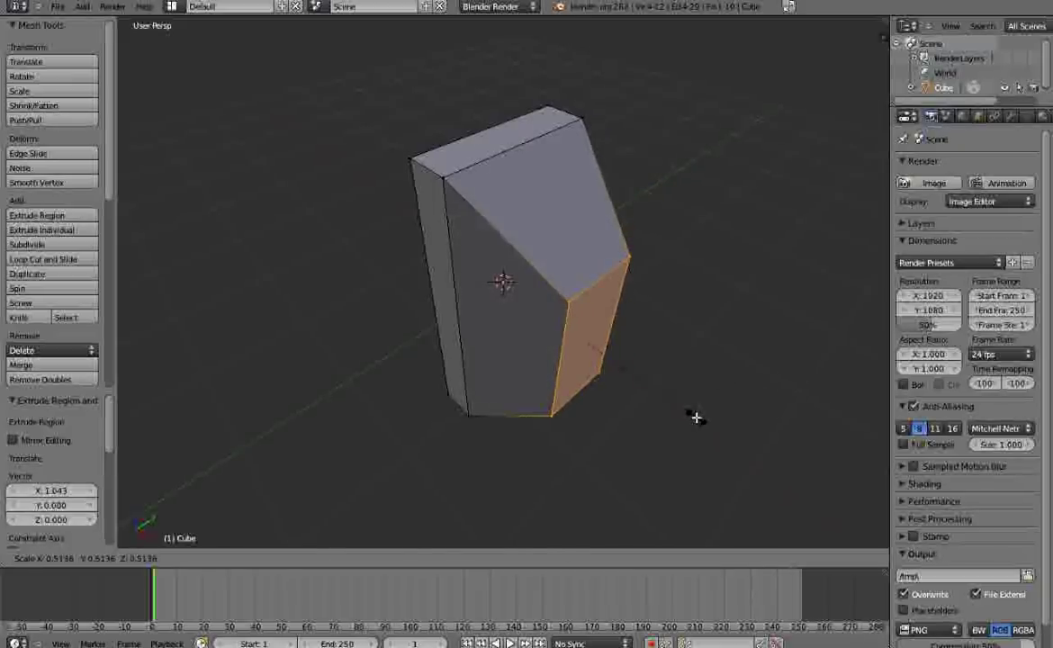
{"action": "left_click", "coordinate": [726, 394]}
{"action": "key", "text": "r"}
{"action": "key", "text": "x"}
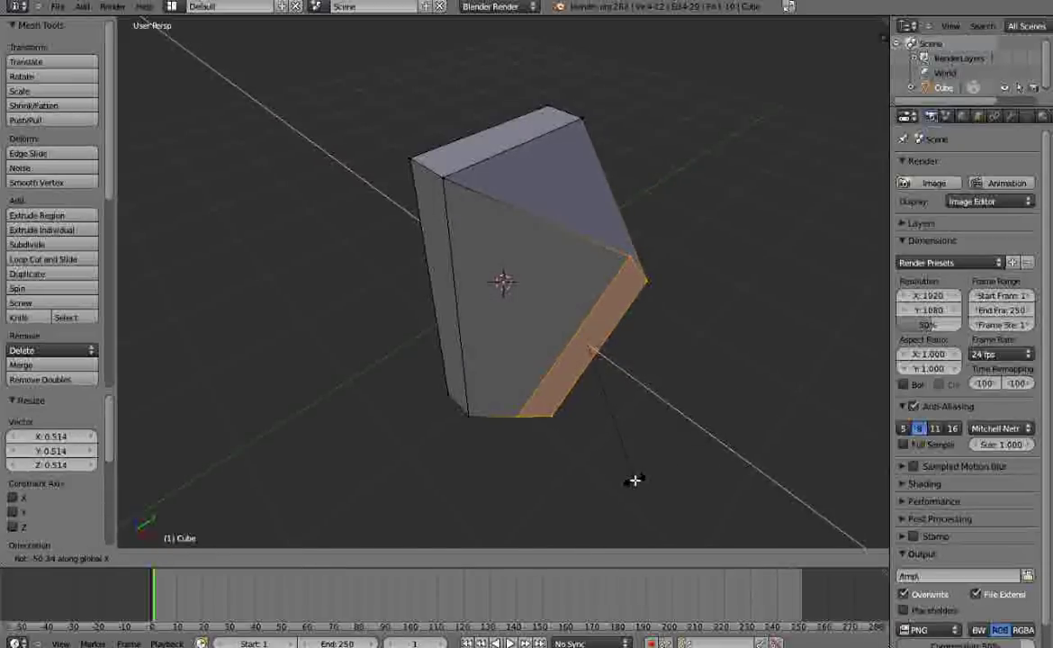
{"action": "left_click", "coordinate": [630, 406]}
- Move the extruded face about 0.71 units along global Y and shift it slightly without an axis constraint
{"action": "key", "text": "g"}
{"action": "key", "text": "y"}
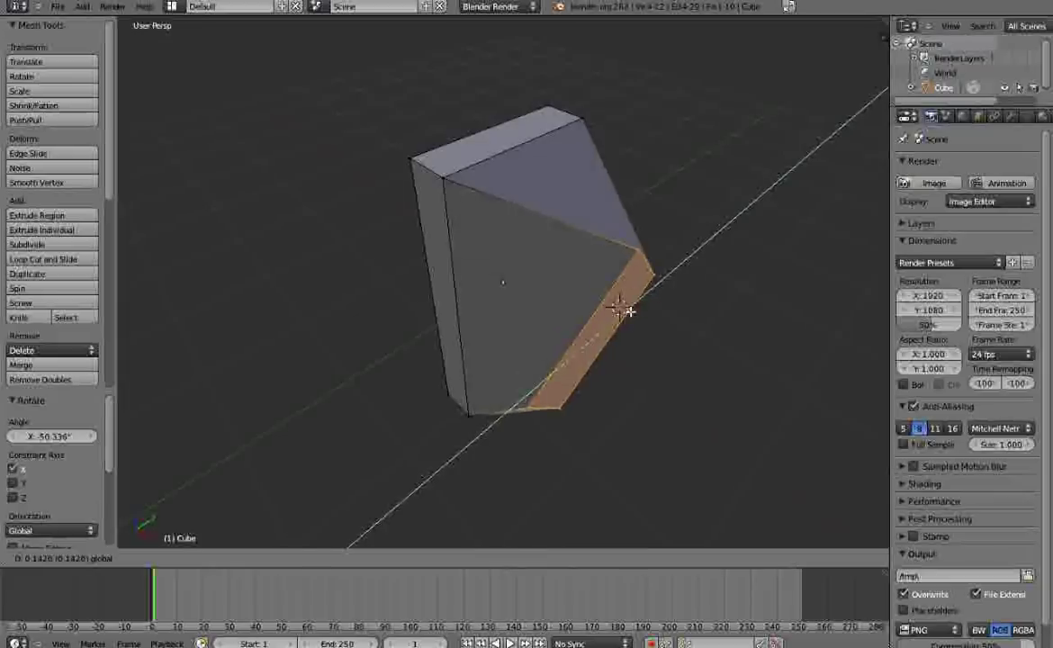
{"action": "left_click", "coordinate": [666, 297]}
{"action": "key", "text": "g"}
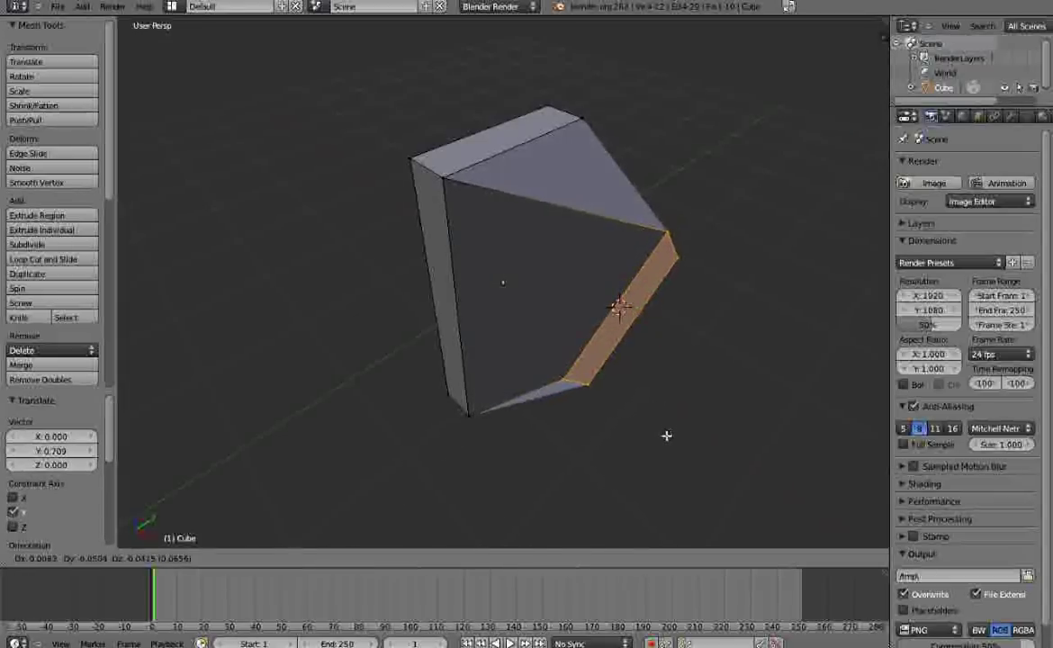
{"action": "left_click", "coordinate": [641, 462]}
- Undo the moves, rotation, scaling and extrusion of the broad face
{"action": "key", "text": "ctrl+z"}
{"action": "key", "text": "ctrl+z"}
{"action": "key", "text": "ctrl+z"}
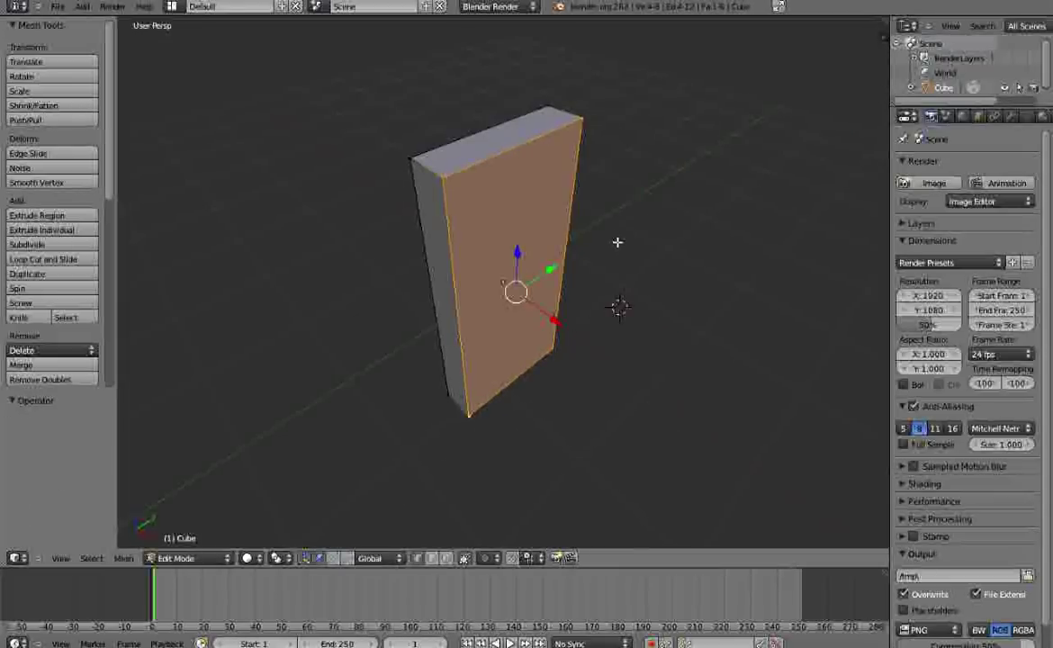
- Extrude the broad front face in place with zero offset
{"action": "scroll", "coordinate": [630, 244], "scroll_direction": "up", "scroll_amount": 1}
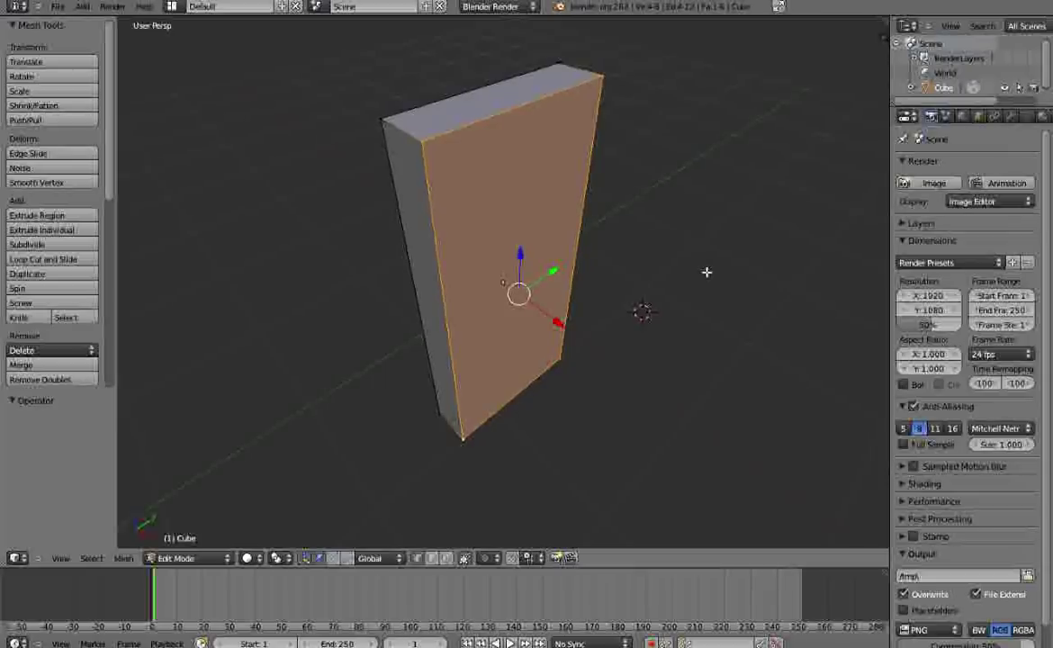
{"action": "key", "text": "e"}
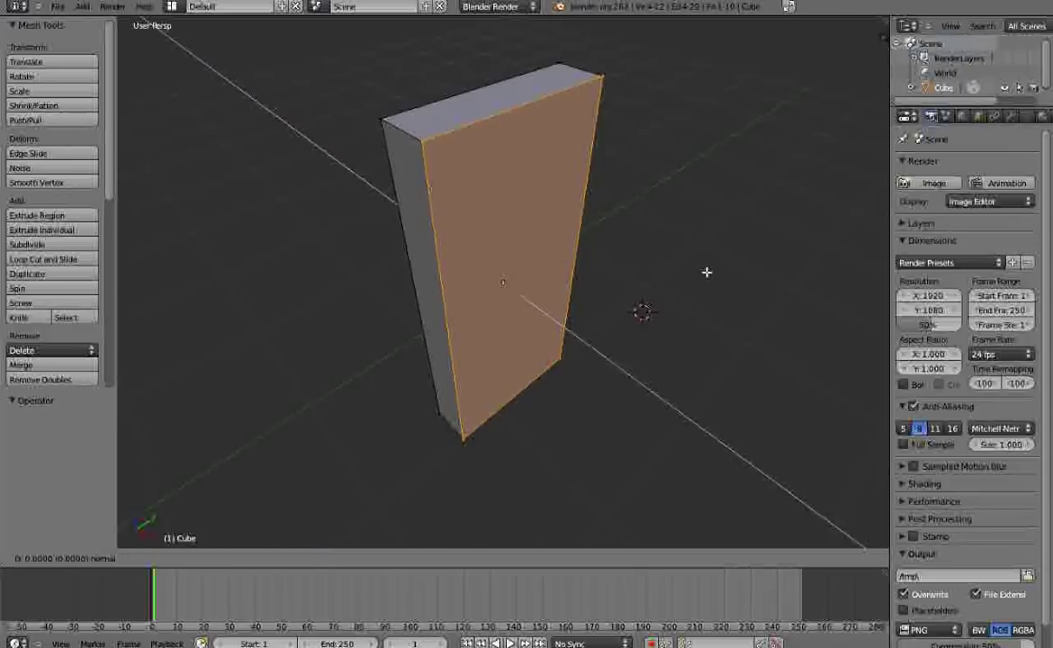
{"action": "right_click", "coordinate": [707, 271]}
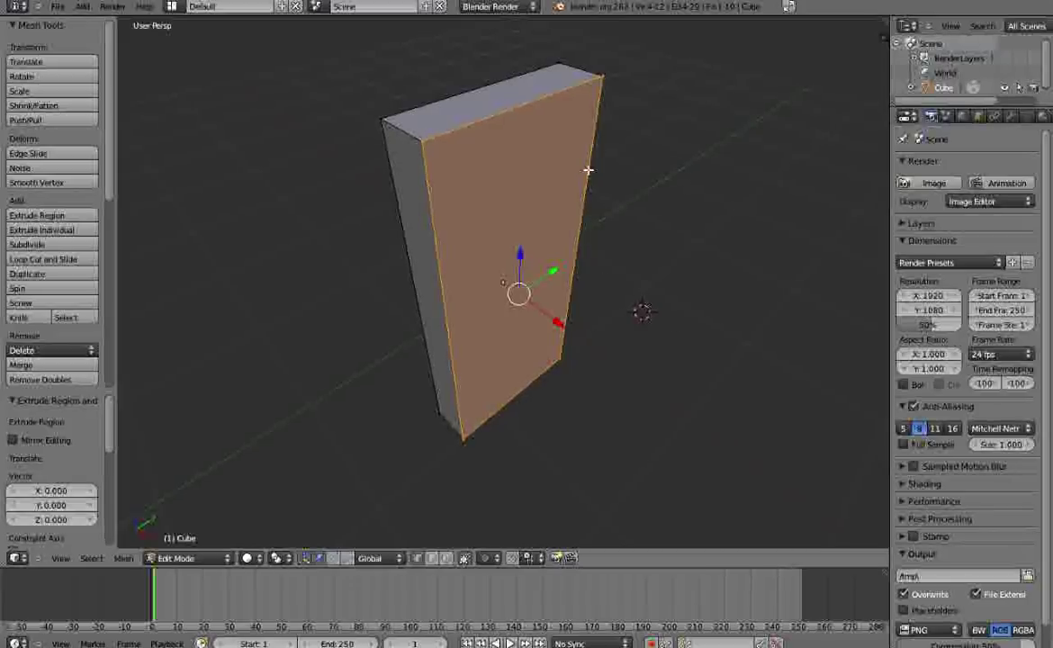
- Scale the newly extruded face uniformly to about 0.9 to form an inset border on the slab
{"action": "middle_click_drag", "start_coordinate": [538, 435], "coordinate": [381, 418]}
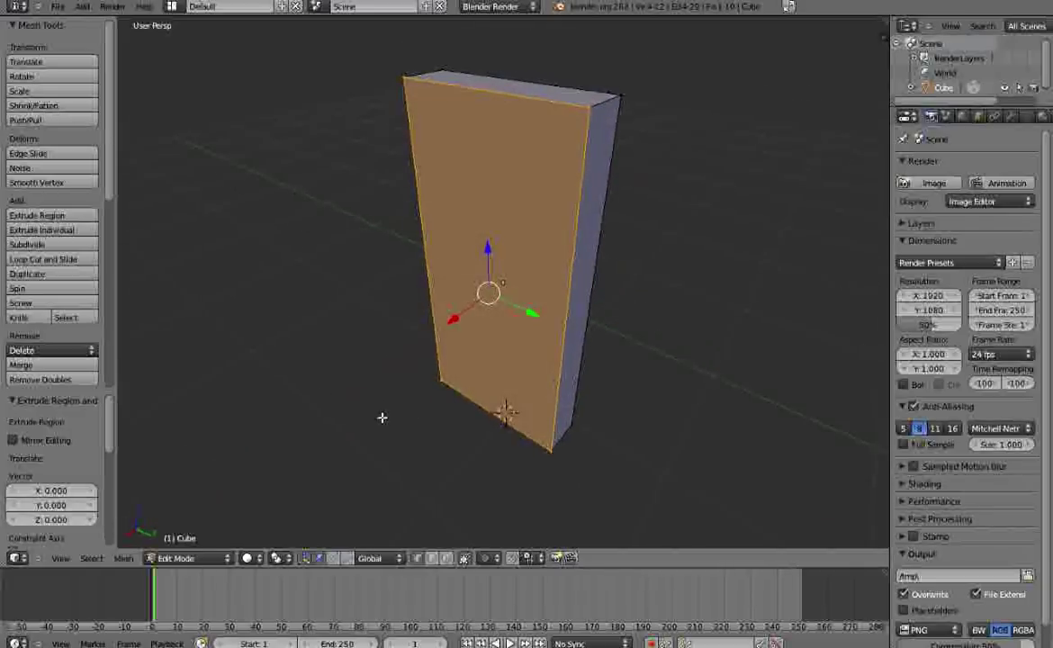
{"action": "middle_click_drag", "start_coordinate": [557, 395], "coordinate": [574, 198]}
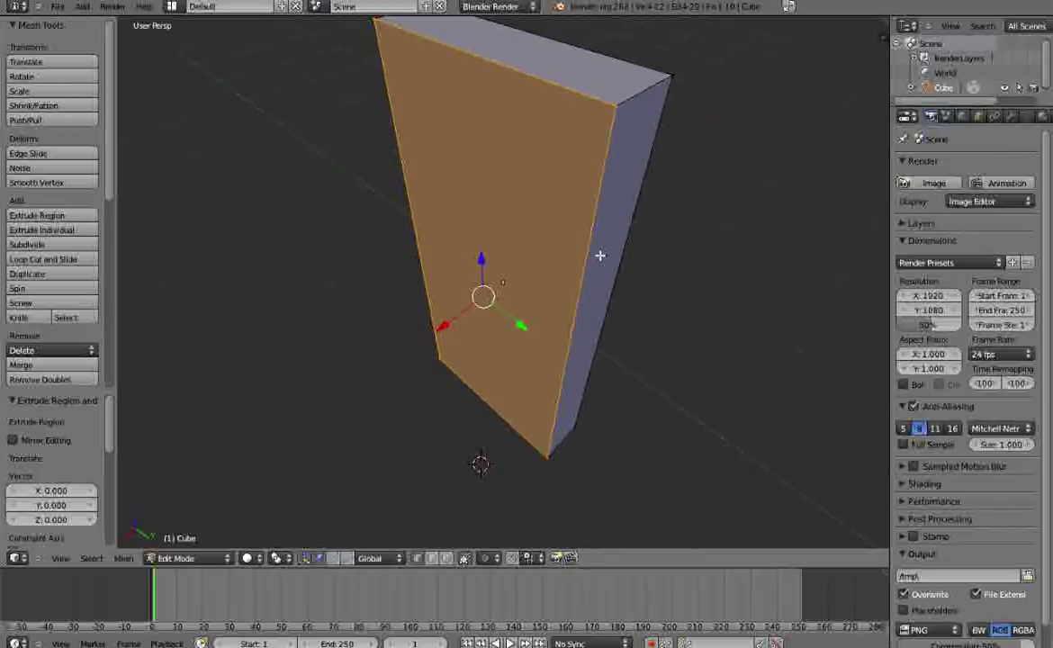
{"action": "scroll", "coordinate": [619, 245], "scroll_direction": "down", "scroll_amount": 2}
{"action": "scroll", "coordinate": [621, 260], "scroll_direction": "up", "scroll_amount": 2}
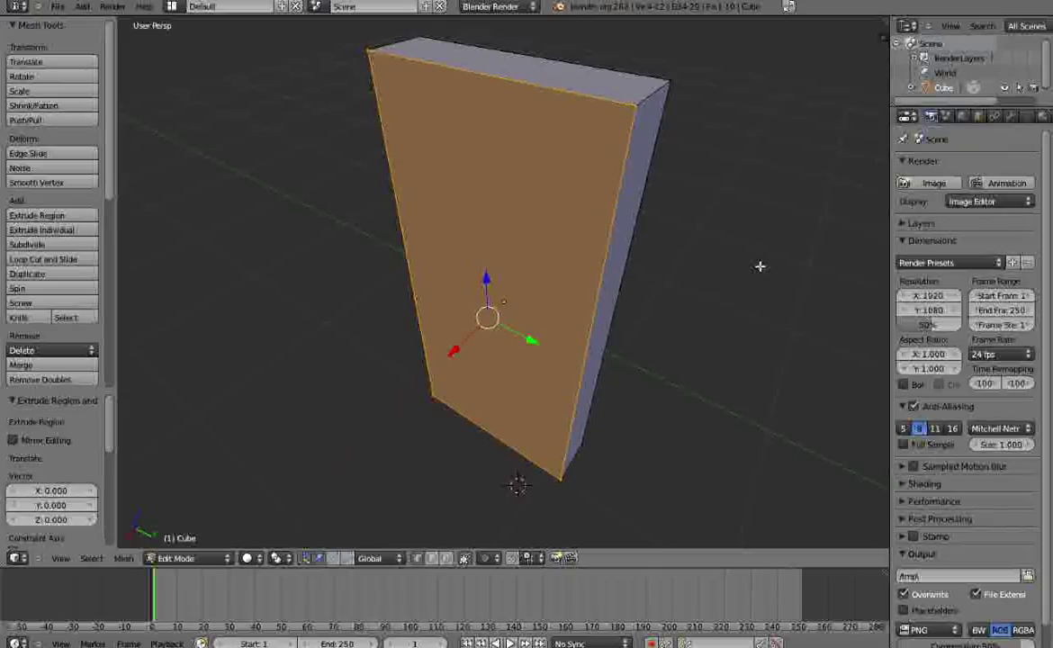
{"action": "key", "text": "s"}
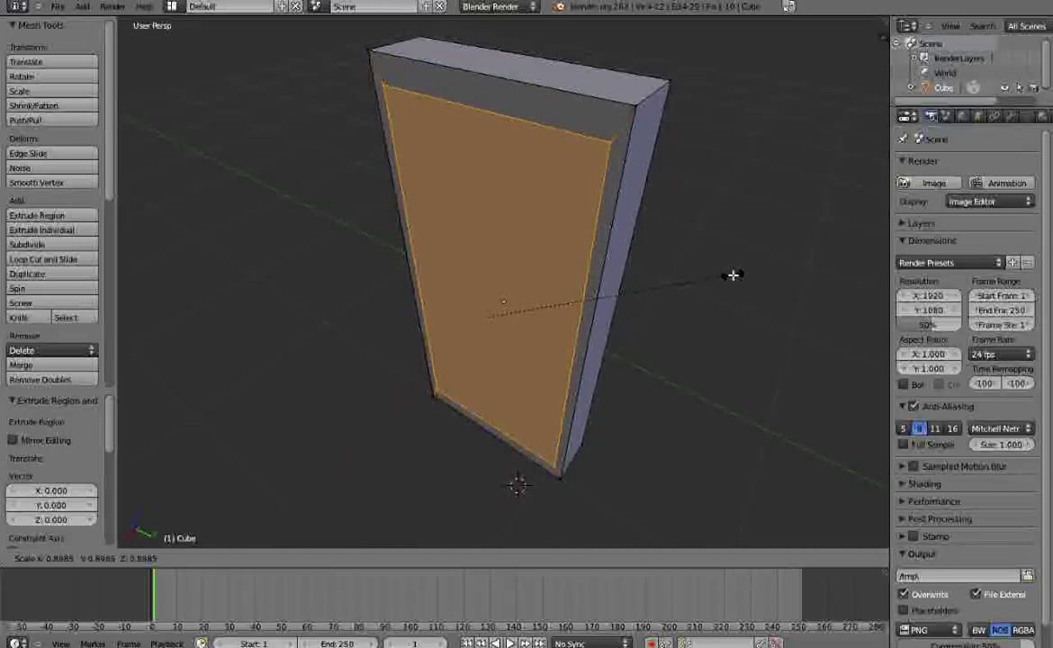
{"action": "left_click", "coordinate": [732, 275]}
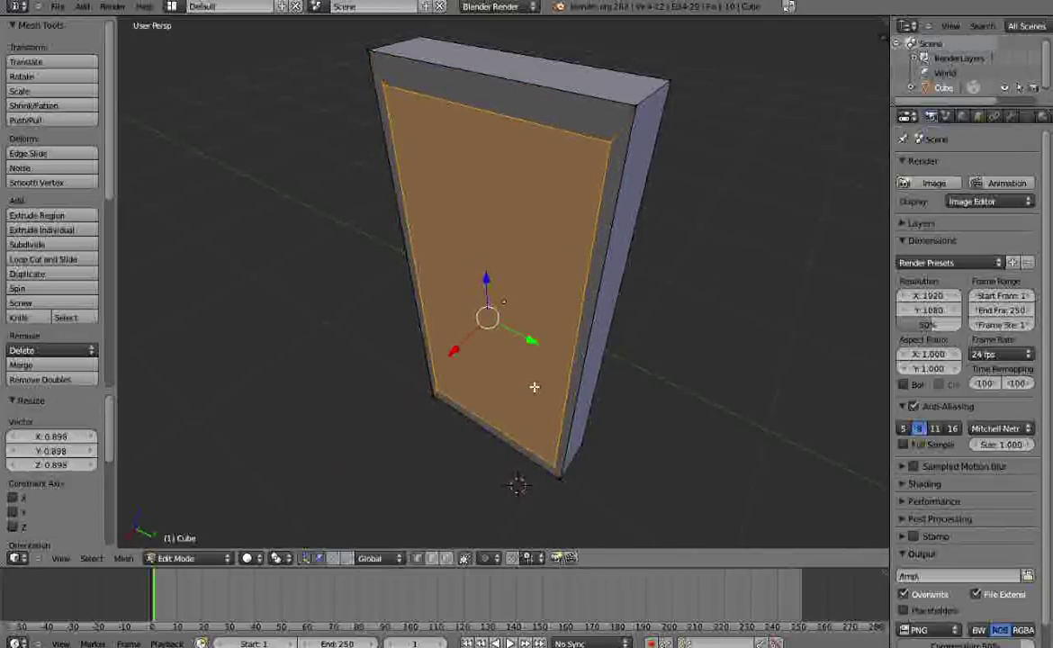
- Examine the border around the inset face from several angles and close up along its upper edge
{"action": "middle_click_drag", "start_coordinate": [533, 387], "coordinate": [583, 347]}
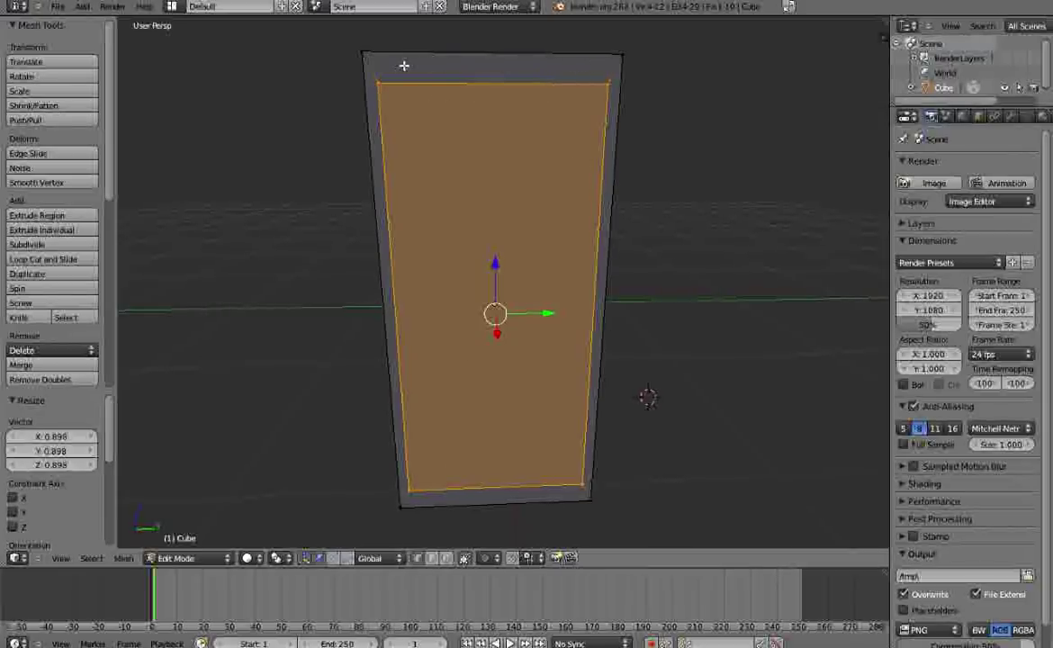
{"action": "middle_click_drag", "start_coordinate": [496, 178], "coordinate": [569, 245]}
{"action": "scroll", "coordinate": [569, 246], "scroll_direction": "up", "scroll_amount": 6}
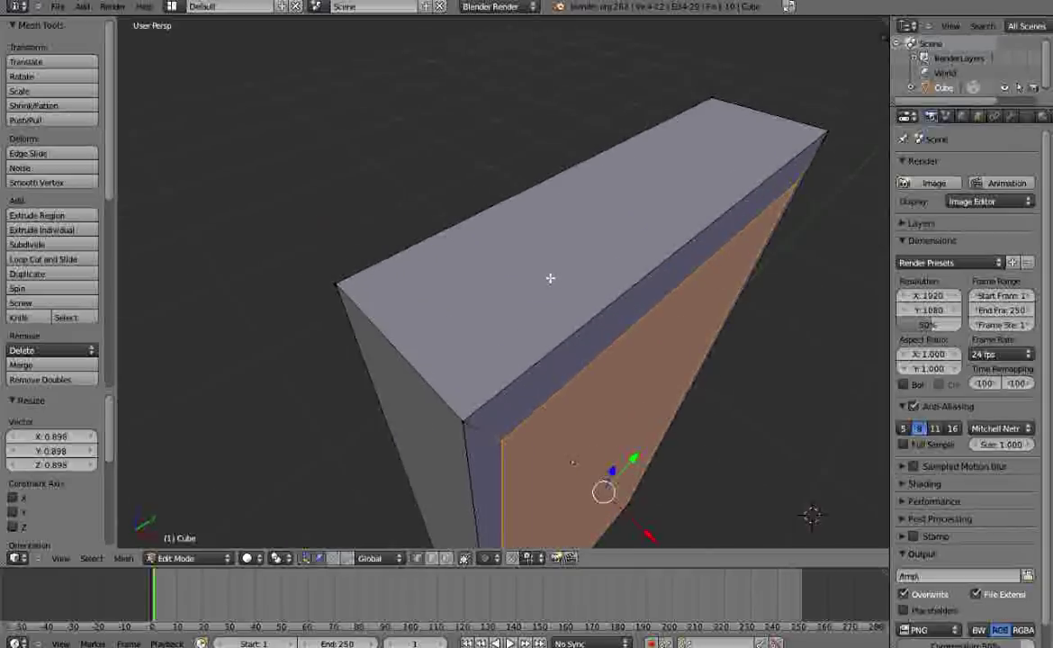
{"action": "middle_click_drag", "start_coordinate": [507, 252], "coordinate": [496, 232]}
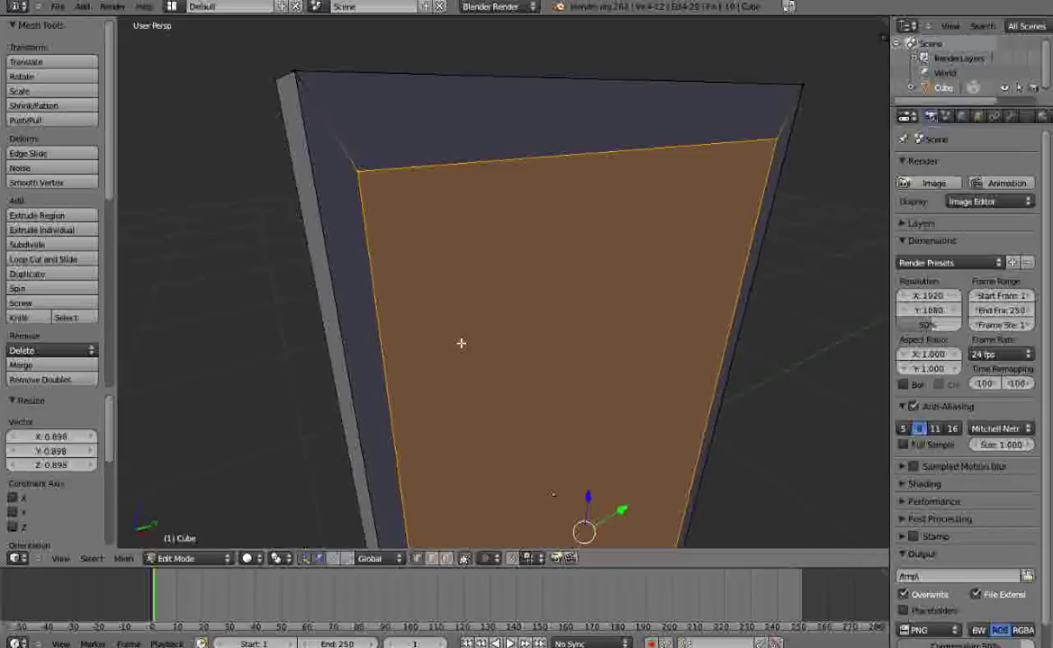
- Scale the inset face by about 1.06 along the Z axis to even out the border's width
{"action": "middle_click_drag", "start_coordinate": [461, 343], "coordinate": [461, 297]}
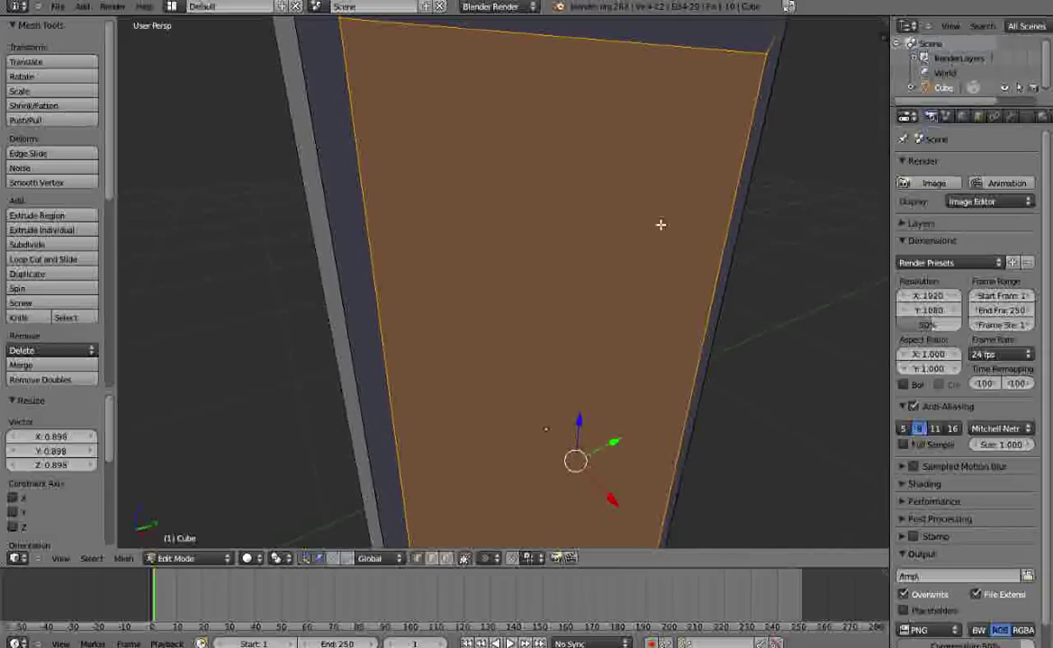
{"action": "scroll", "coordinate": [665, 252], "scroll_direction": "down", "scroll_amount": 3}
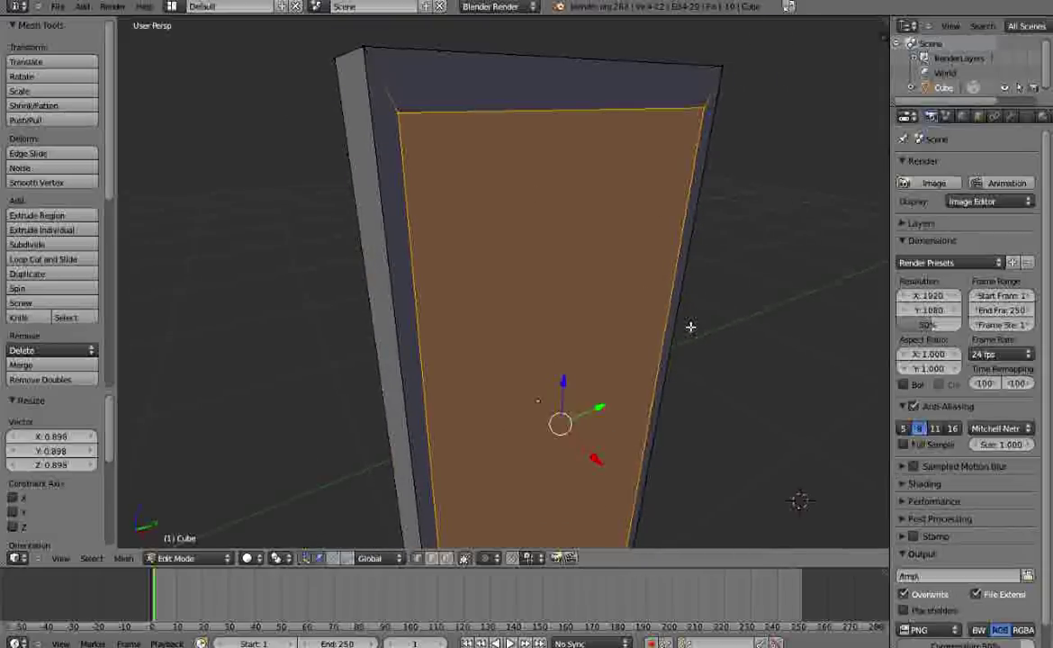
{"action": "key", "text": "s"}
{"action": "key", "text": "z"}
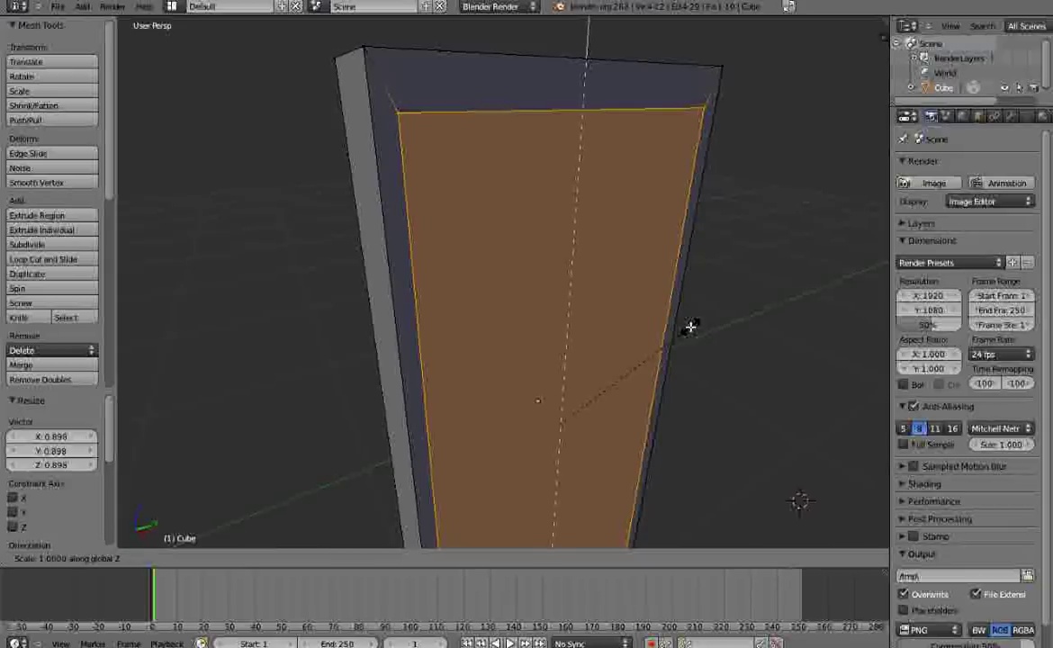
{"action": "left_click", "coordinate": [693, 323]}
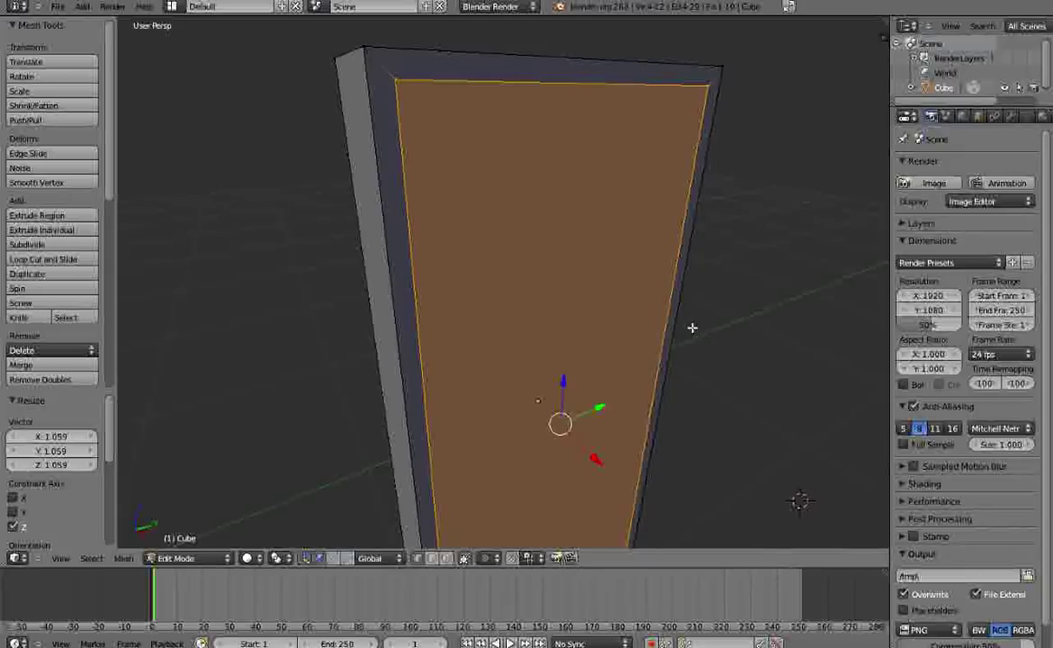
- Clear the selection and select the inset face on the slab's broad front again
{"action": "key", "text": "a"}
{"action": "middle_click_drag", "start_coordinate": [691, 327], "coordinate": [619, 323]}
{"action": "scroll", "coordinate": [594, 353], "scroll_direction": "down", "scroll_amount": 2}
{"action": "middle_click_drag", "start_coordinate": [580, 368], "coordinate": [564, 324]}
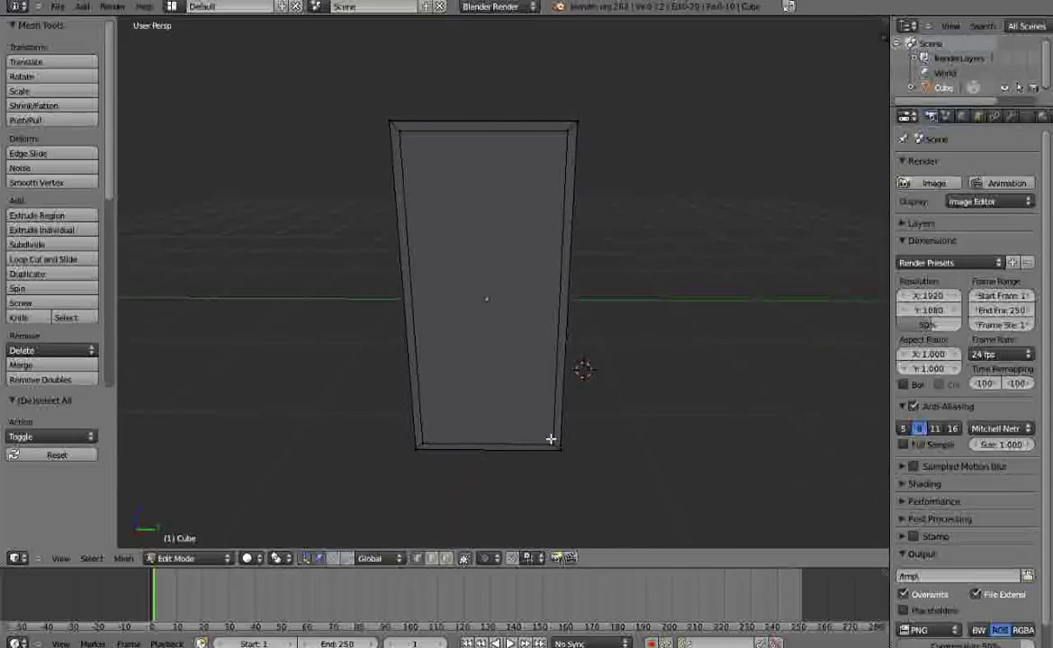
{"action": "scroll", "coordinate": [458, 238], "scroll_direction": "up", "scroll_amount": 1}
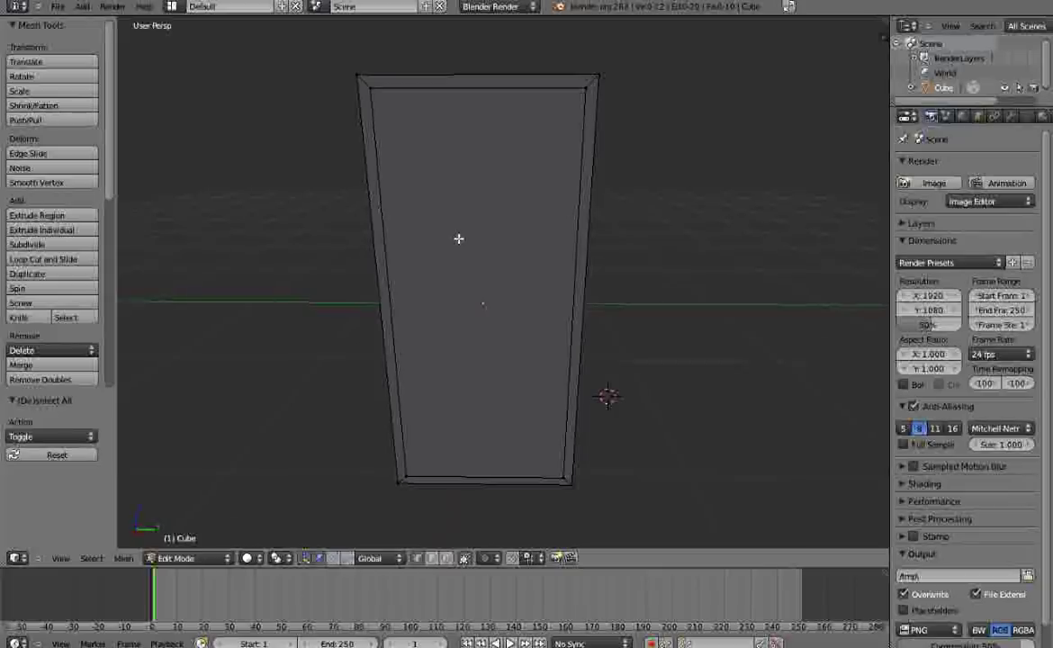
{"action": "right_click", "coordinate": [462, 238]}
{"action": "middle_click_drag", "start_coordinate": [504, 279], "coordinate": [627, 313]}
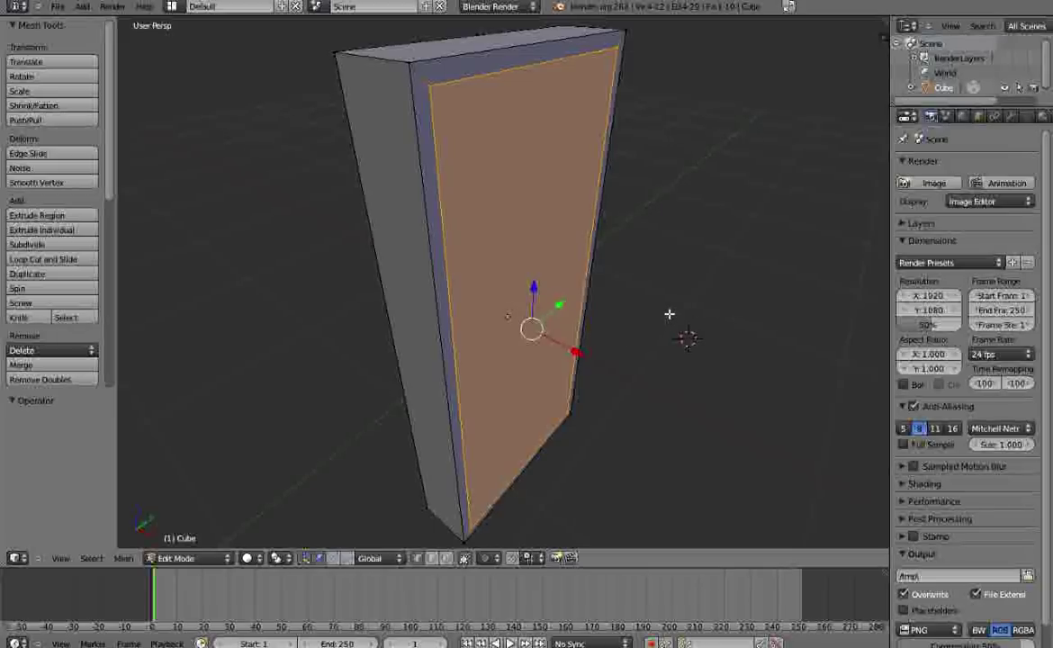
- Try extruding the inset face slightly outward from the slab, and undo the extrusion
{"action": "key", "text": "e"}
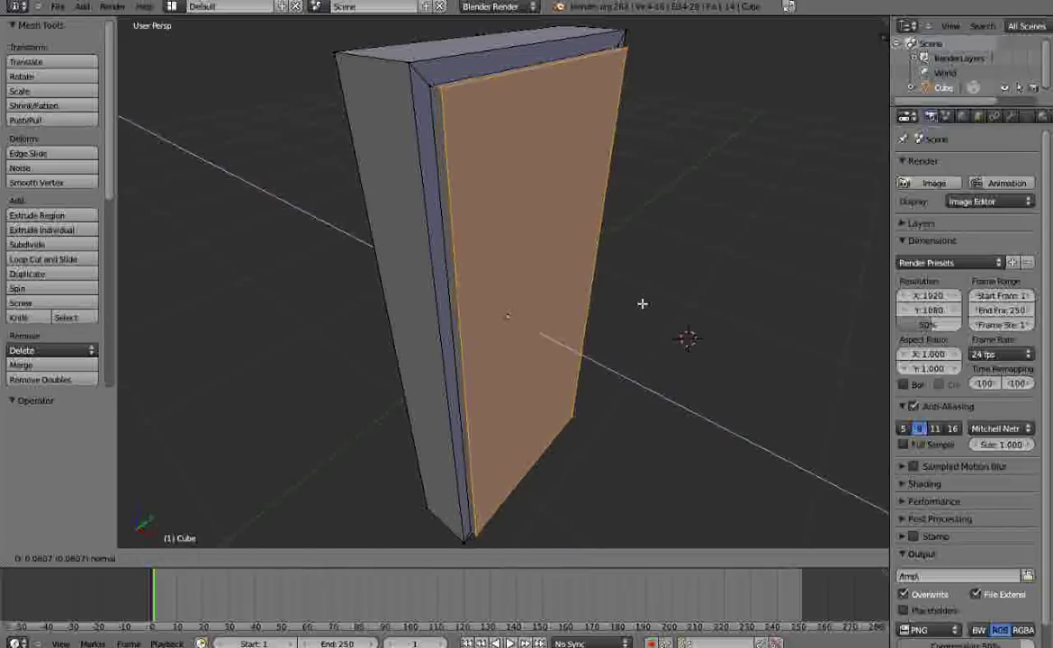
{"action": "left_click", "coordinate": [646, 314]}
{"action": "key", "text": "Tab"}
{"action": "middle_click_drag", "start_coordinate": [642, 324], "coordinate": [674, 331]}
{"action": "key", "text": "Tab"}
{"action": "key", "text": "ctrl+z"}
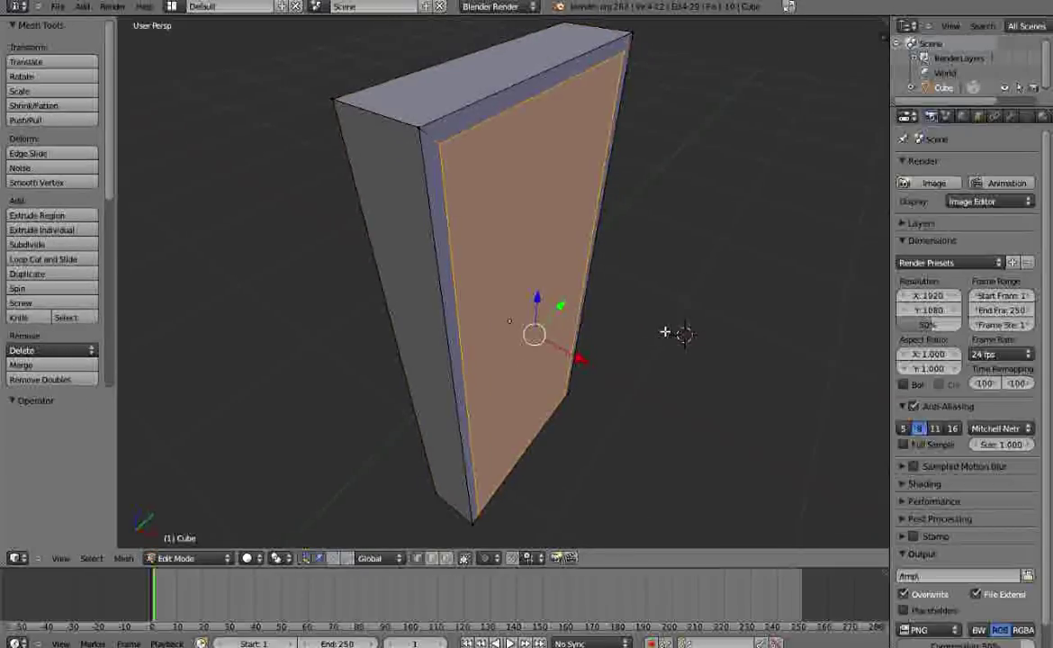
- Extrude the inset face about 0.135 inward along X to recess the panel, and return to Object Mode
{"action": "middle_click_drag", "start_coordinate": [646, 307], "coordinate": [646, 284]}
{"action": "key", "text": "e"}
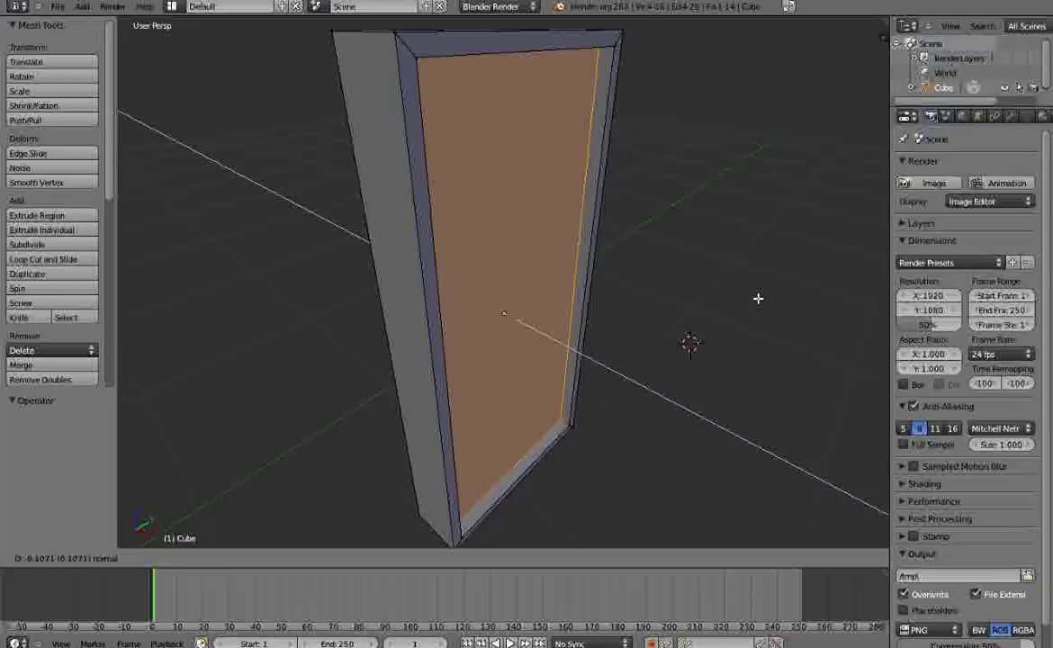
{"action": "left_click", "coordinate": [754, 298]}
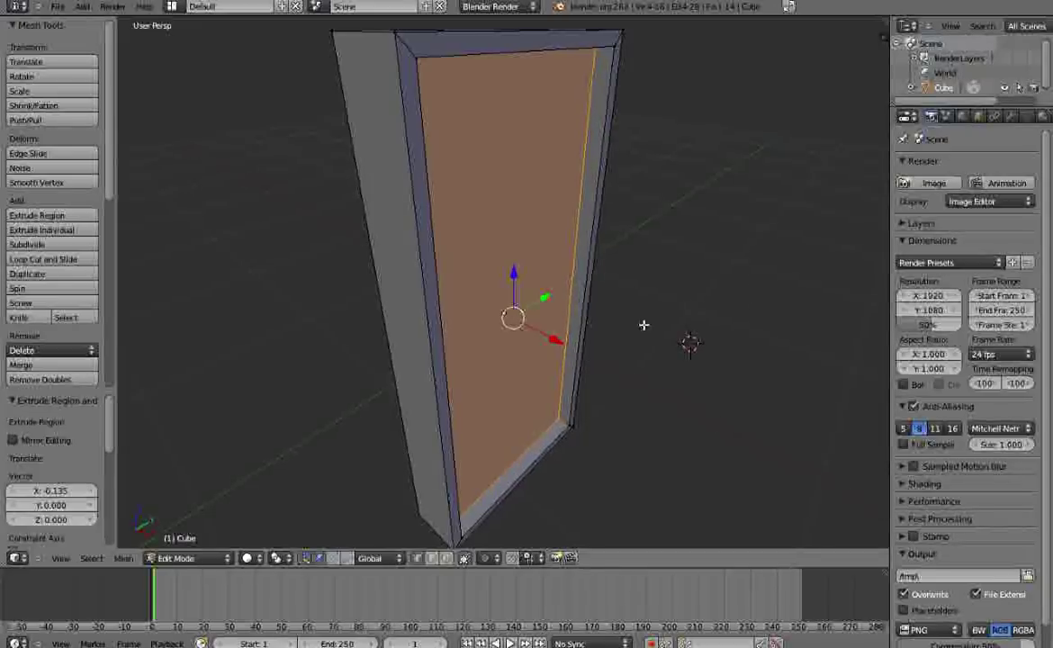
{"action": "middle_click_drag", "start_coordinate": [644, 323], "coordinate": [618, 282]}
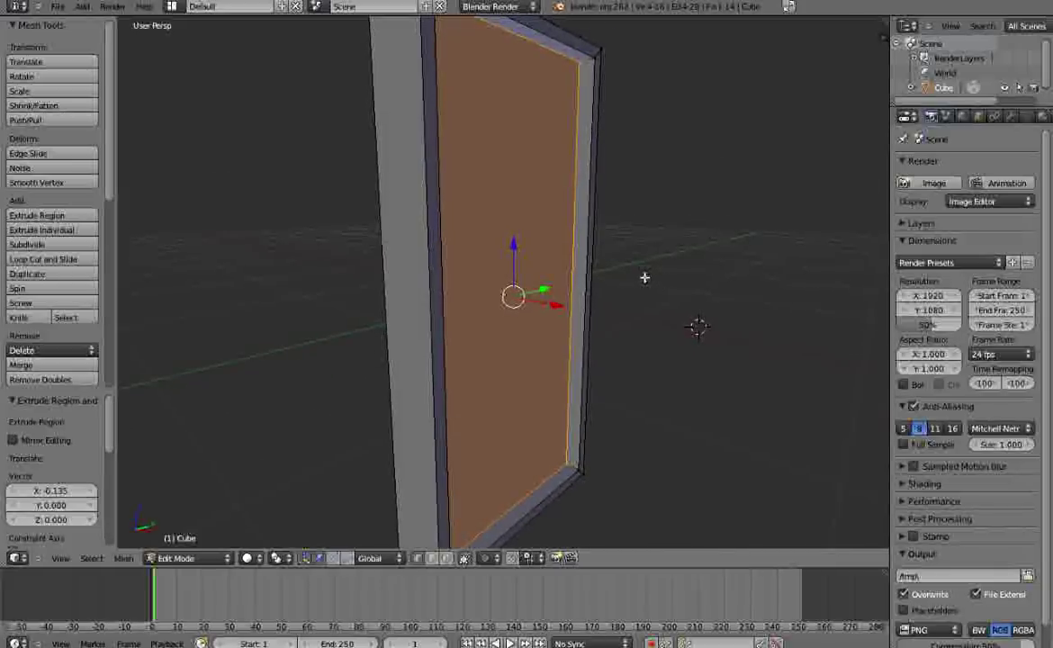
{"action": "middle_click_drag", "start_coordinate": [638, 275], "coordinate": [556, 305]}
{"action": "key", "text": "Tab"}
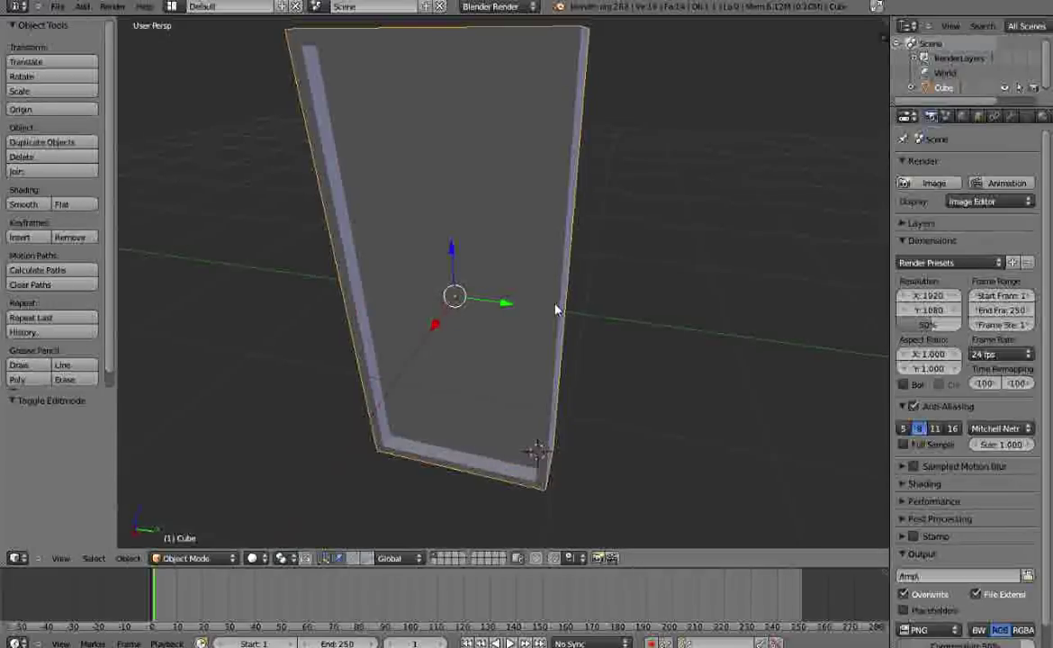
- Deselect the recessed slab and reset the 3D cursor to the scene origin
{"action": "key", "text": "a"}
{"action": "middle_click_drag", "start_coordinate": [550, 322], "coordinate": [683, 314]}
{"action": "scroll", "coordinate": [683, 315], "scroll_direction": "down", "scroll_amount": 3}
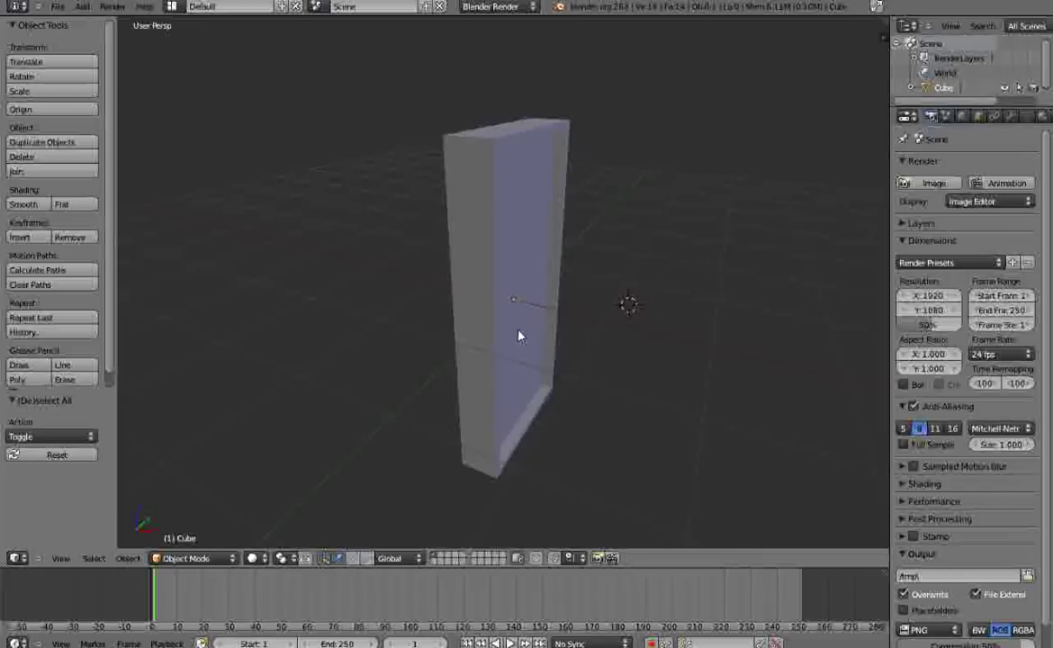
{"action": "middle_click_drag", "start_coordinate": [659, 297], "coordinate": [547, 268]}
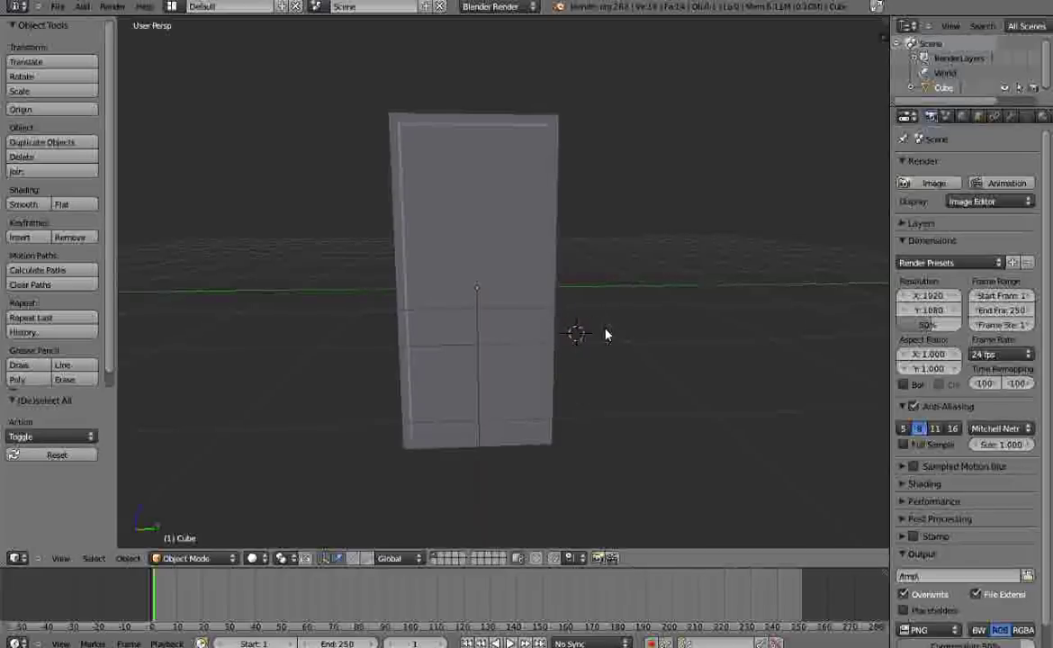
{"action": "left_click", "coordinate": [609, 379]}
{"action": "middle_click_drag", "start_coordinate": [576, 383], "coordinate": [609, 374]}
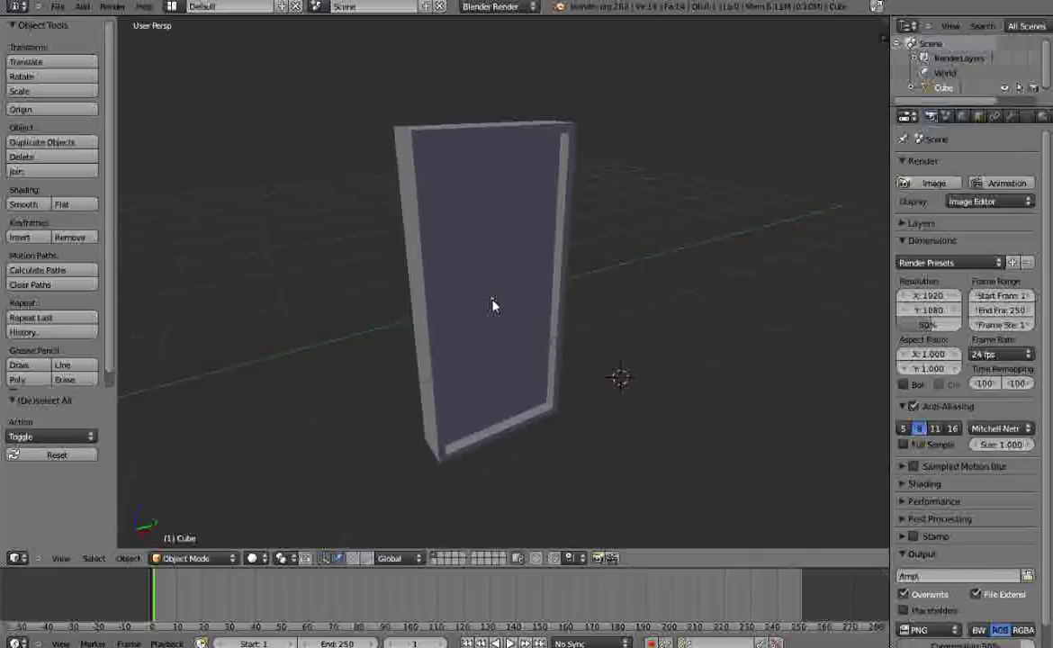
{"action": "key", "text": "shift+c"}
{"action": "scroll", "coordinate": [493, 308], "scroll_direction": "down", "scroll_amount": 2}
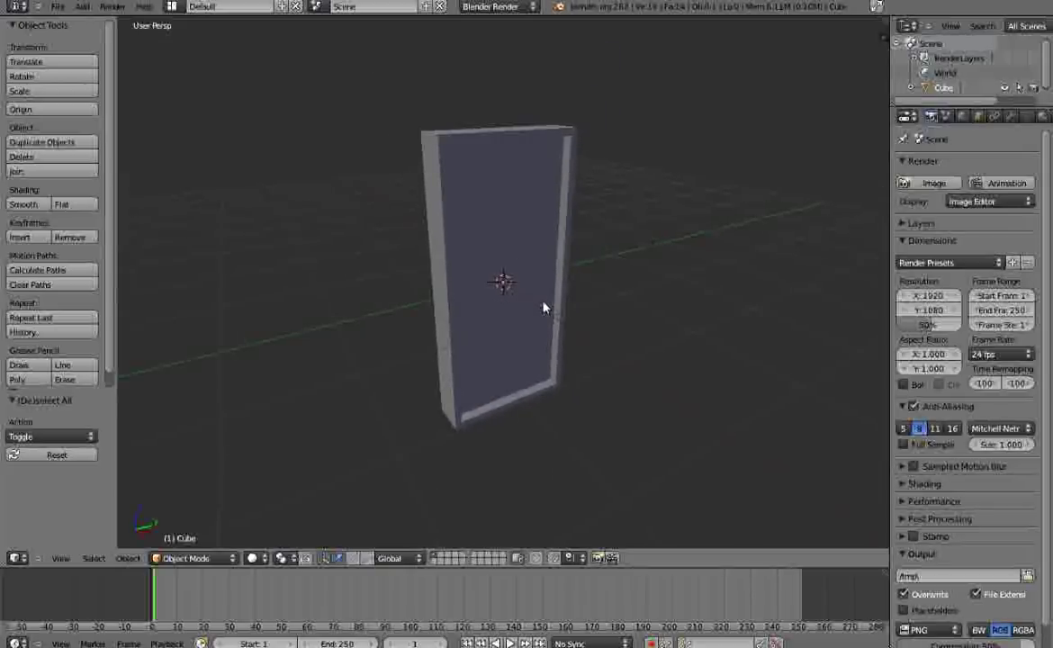
- Add a new cube at the origin and scale it by about 1.81 along the Z axis
{"action": "key", "text": "shift+a"}
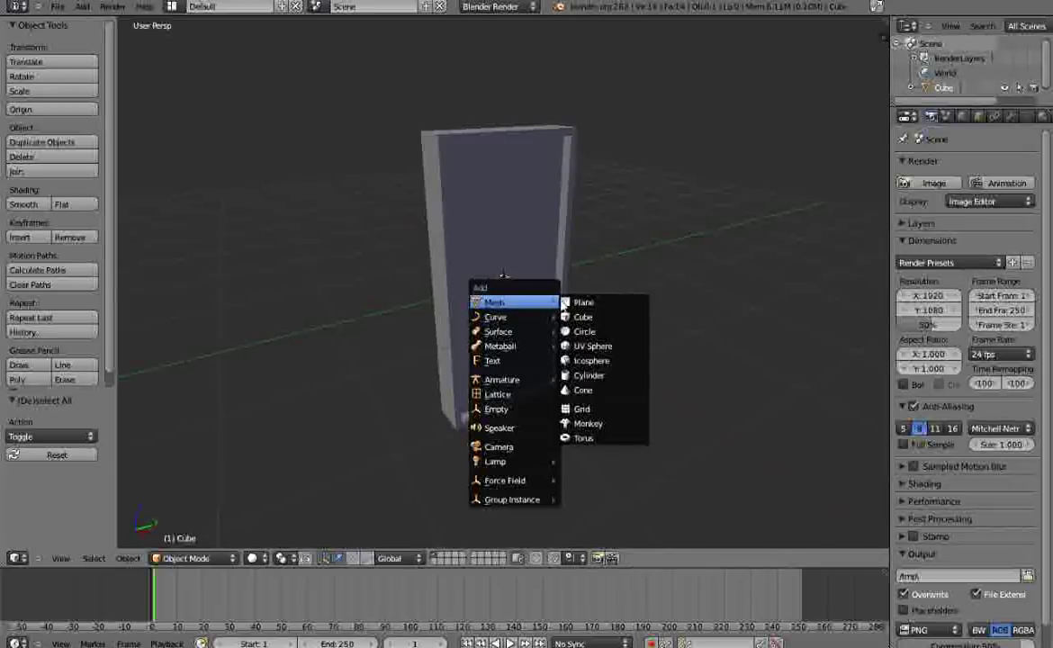
{"action": "left_click", "coordinate": [585, 316]}
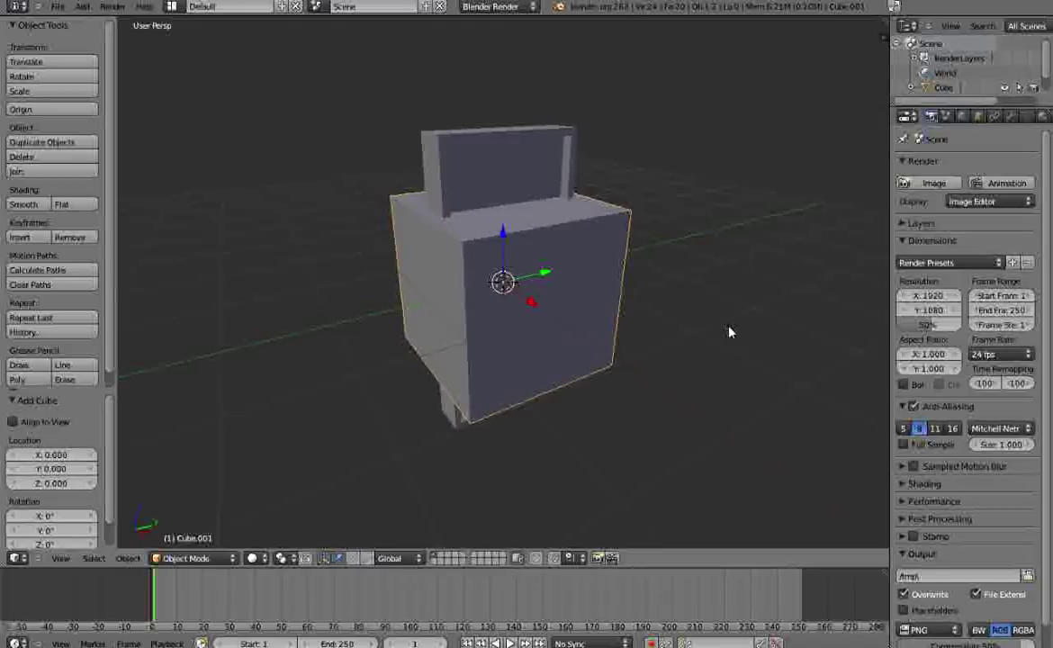
{"action": "key", "text": "s"}
{"action": "key", "text": "z"}
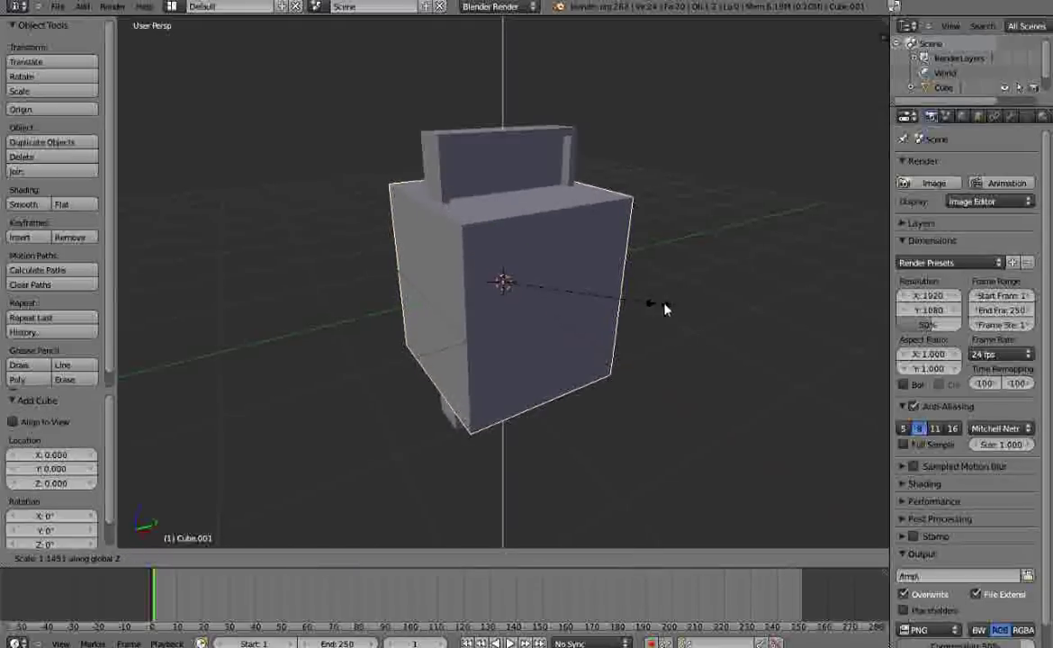
{"action": "left_click", "coordinate": [748, 306]}
- Flatten the new cube into a thin panel by scaling it to about 0.09 along X and 0.84 along Y
{"action": "middle_click_drag", "start_coordinate": [746, 305], "coordinate": [705, 358]}
{"action": "key", "text": "s"}
{"action": "key", "text": "x"}
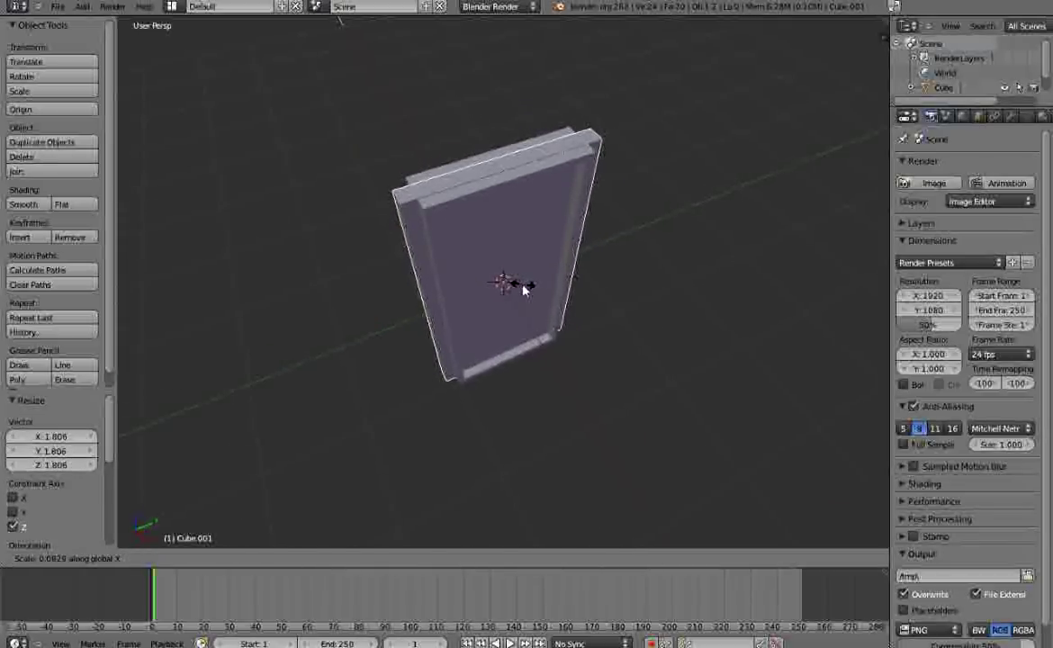
{"action": "left_click", "coordinate": [520, 286]}
{"action": "key", "text": "s"}
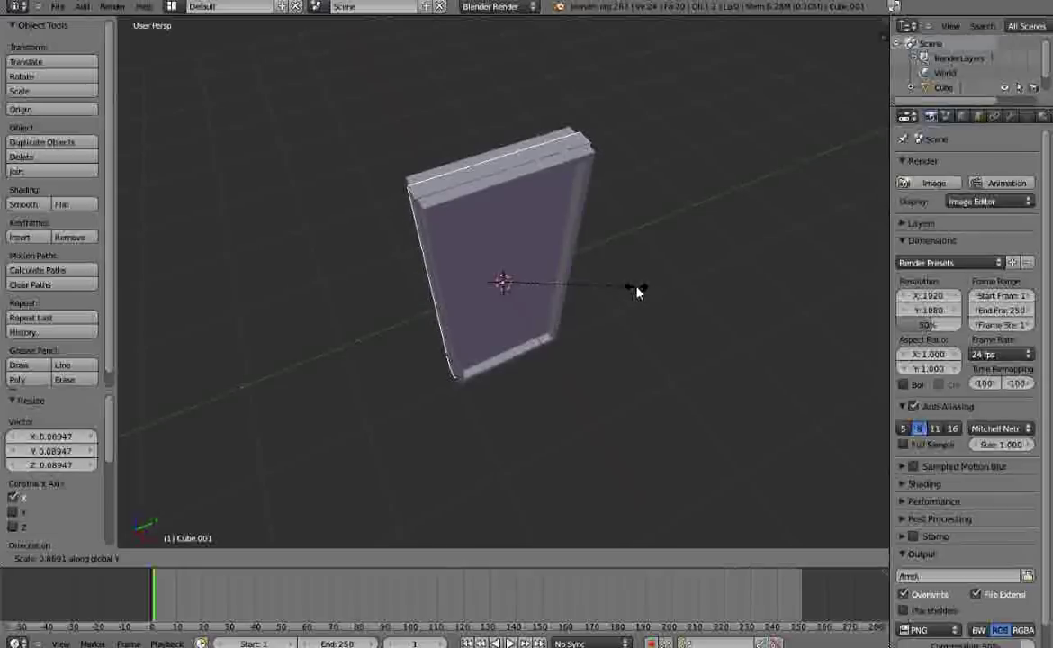
{"action": "left_click", "coordinate": [625, 290]}
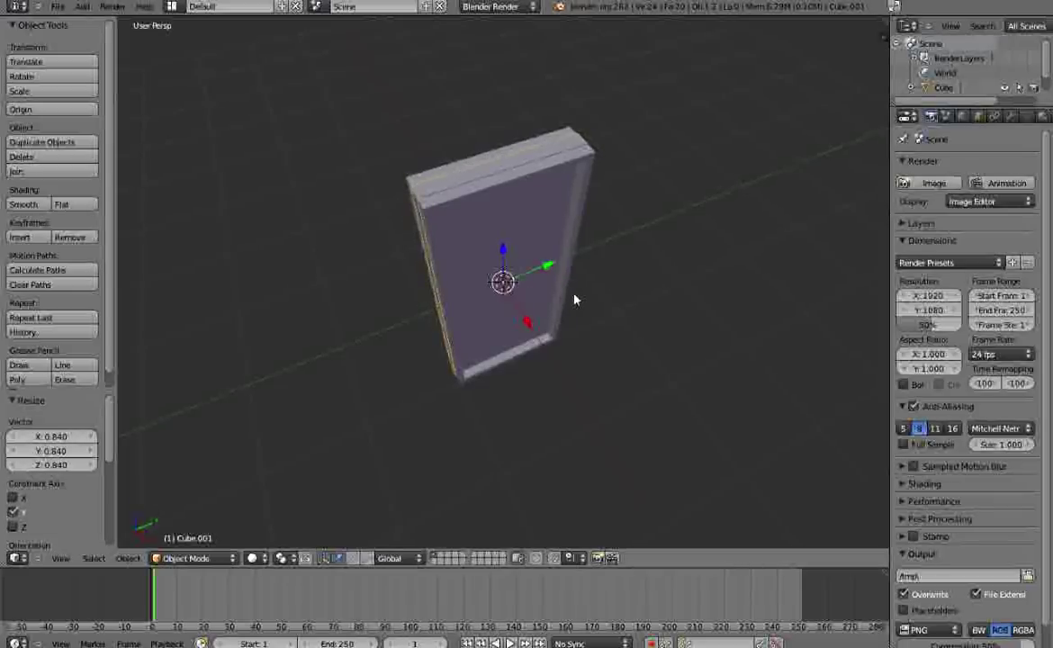
{"action": "key", "text": "KP_7"}
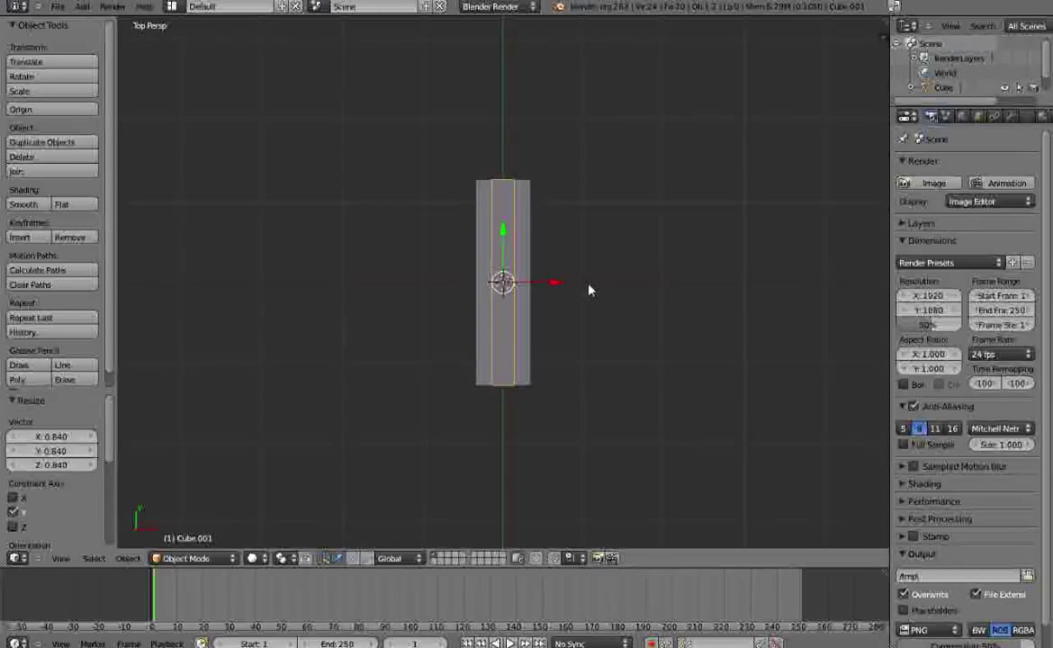
{"action": "middle_click_drag", "start_coordinate": [514, 440], "coordinate": [374, 251]}
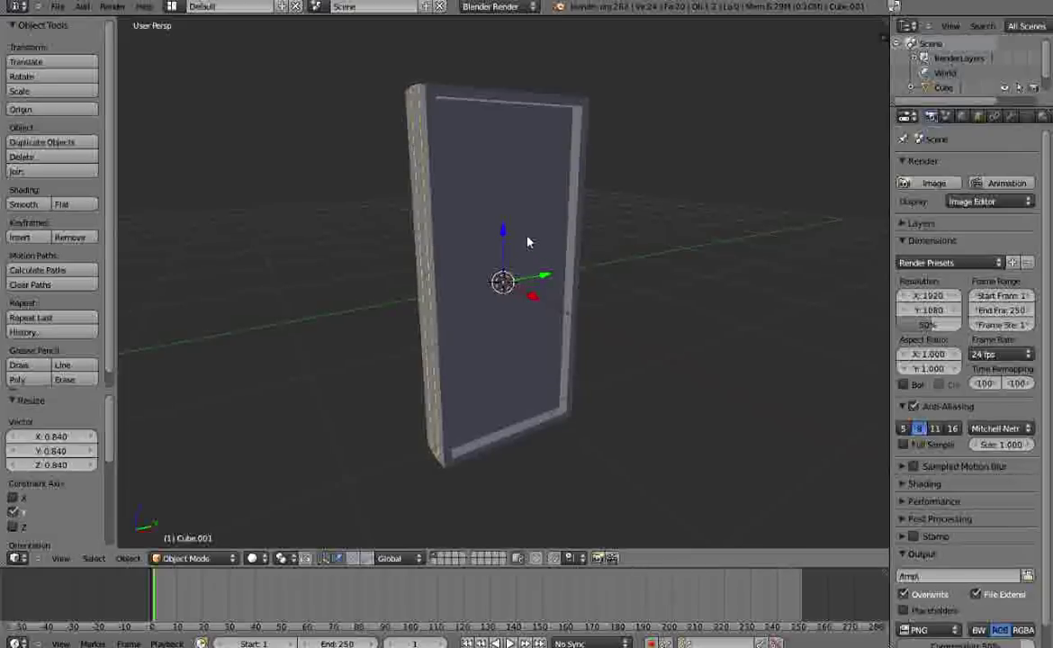
- Hide the recessed slab and select the thin panel inside it
{"action": "right_click", "coordinate": [479, 216]}
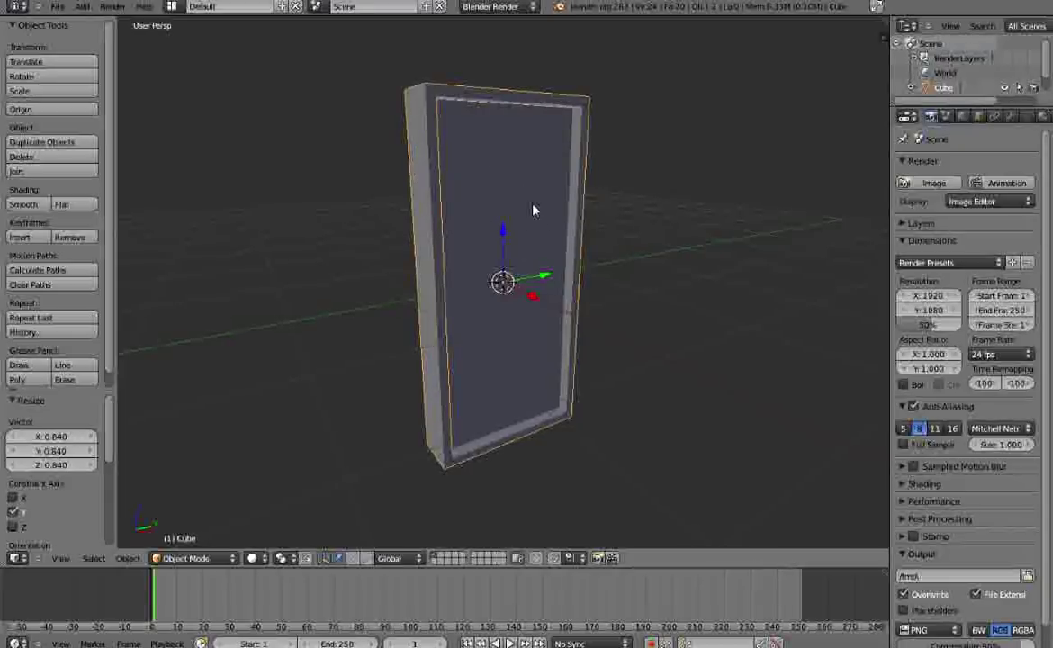
{"action": "key", "text": "h"}
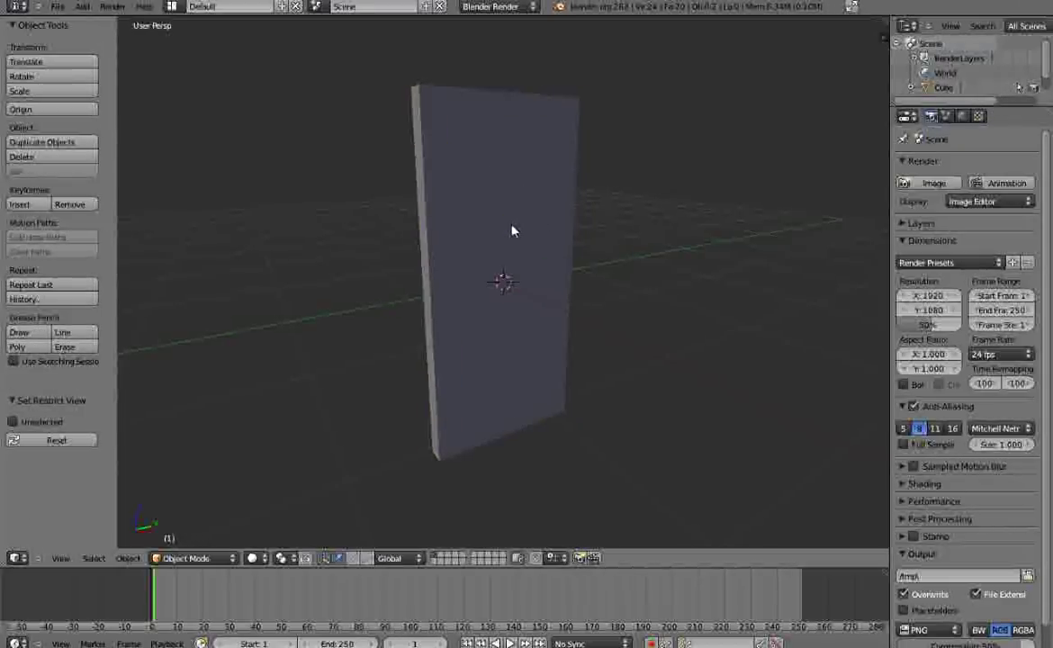
{"action": "right_click", "coordinate": [511, 229]}
{"action": "middle_click_drag", "start_coordinate": [466, 254], "coordinate": [522, 319]}
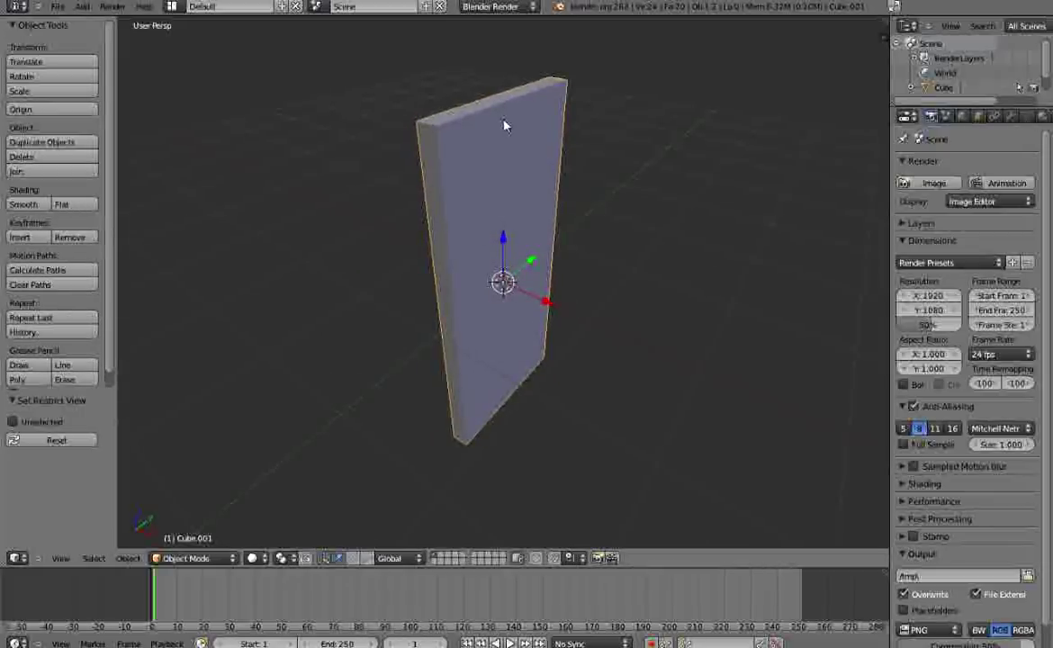
{"action": "middle_click_drag", "start_coordinate": [607, 286], "coordinate": [494, 306]}
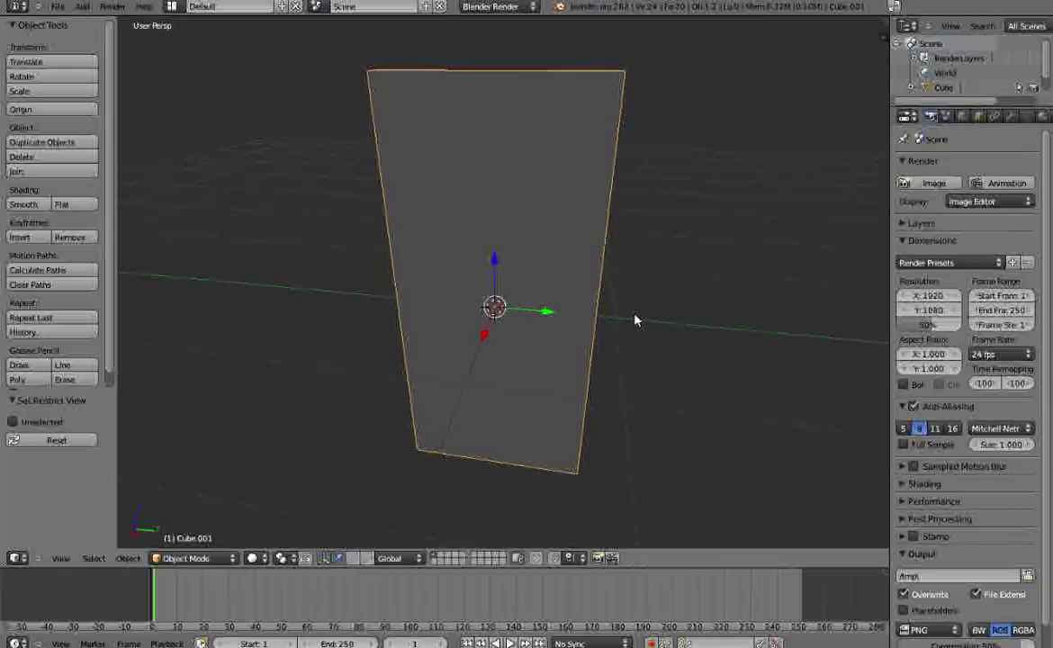
- Try rotating the thin panel around the Z axis about its central origin
{"action": "key", "text": "r"}
{"action": "key", "text": "z"}
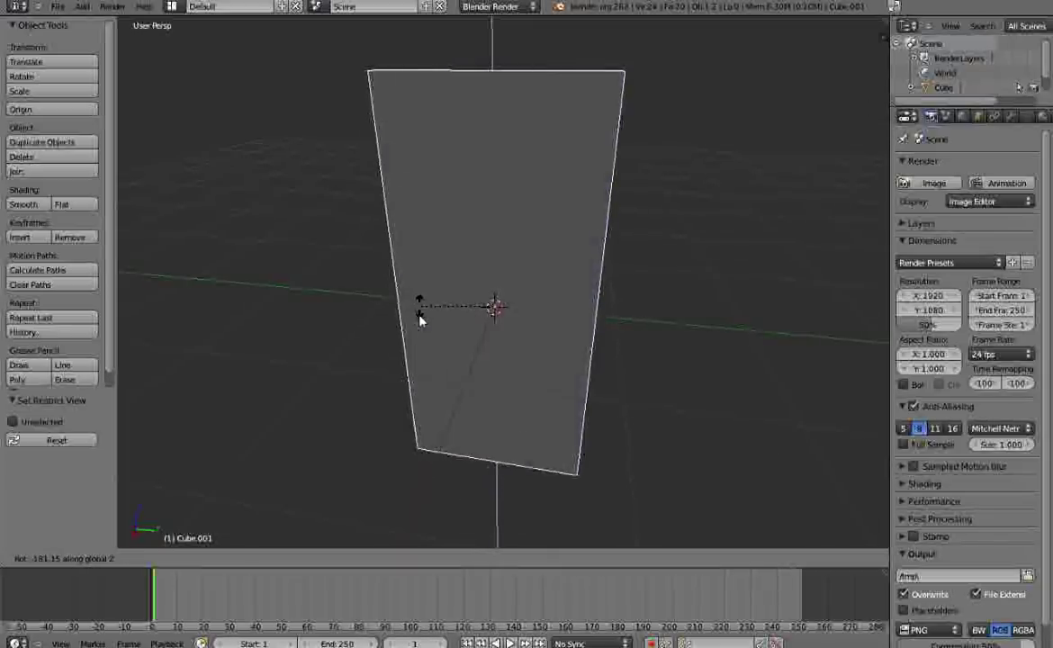
{"action": "left_click", "coordinate": [450, 327]}
{"action": "middle_click_drag", "start_coordinate": [517, 215], "coordinate": [632, 207]}
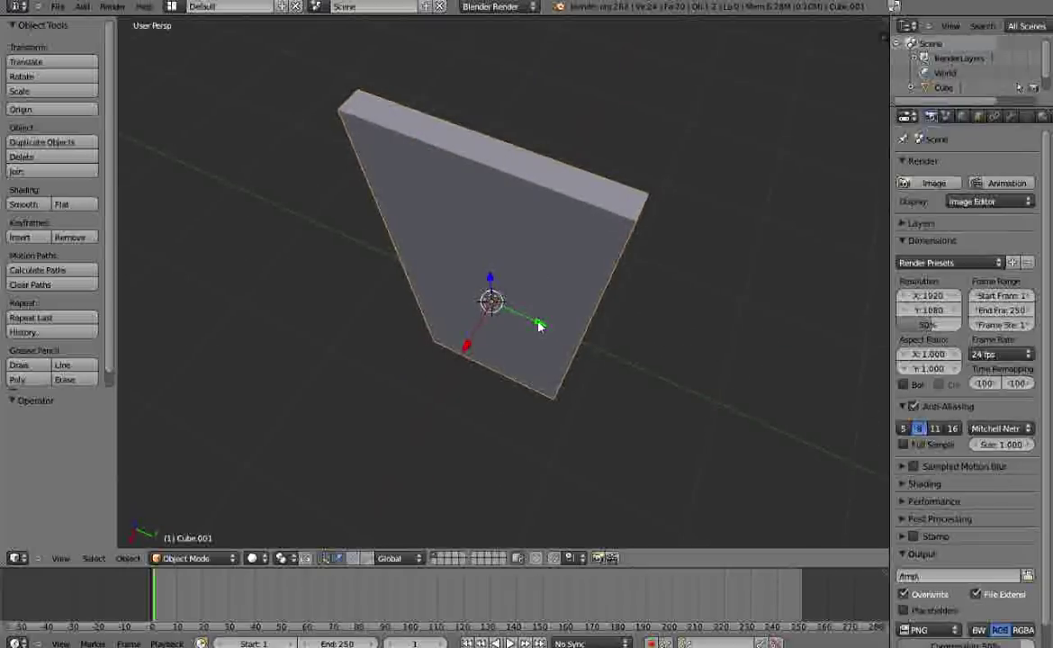
- Shift the panel's entire mesh along negative Y in Edit Mode until its vertical side edge meets the object's origin, and return to Object Mode
{"action": "key", "text": "Tab"}
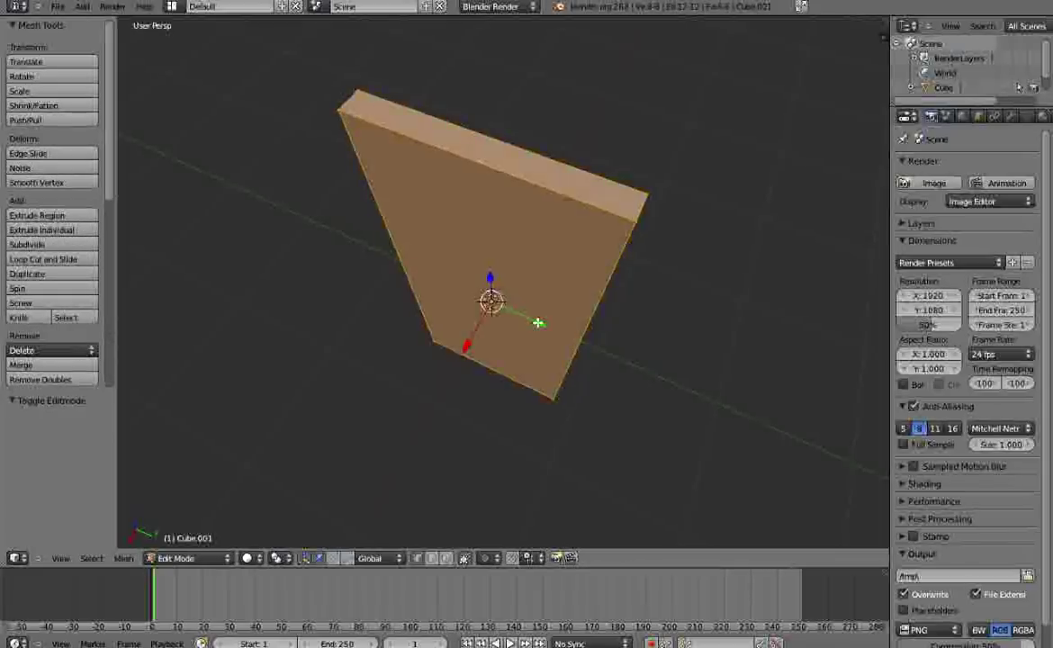
{"action": "key", "text": "a"}
{"action": "key", "text": "a"}
{"action": "middle_click_drag", "start_coordinate": [540, 322], "coordinate": [529, 247]}
{"action": "scroll", "coordinate": [530, 252], "scroll_direction": "up", "scroll_amount": 4}
{"action": "scroll", "coordinate": [534, 256], "scroll_direction": "up", "scroll_amount": 1}
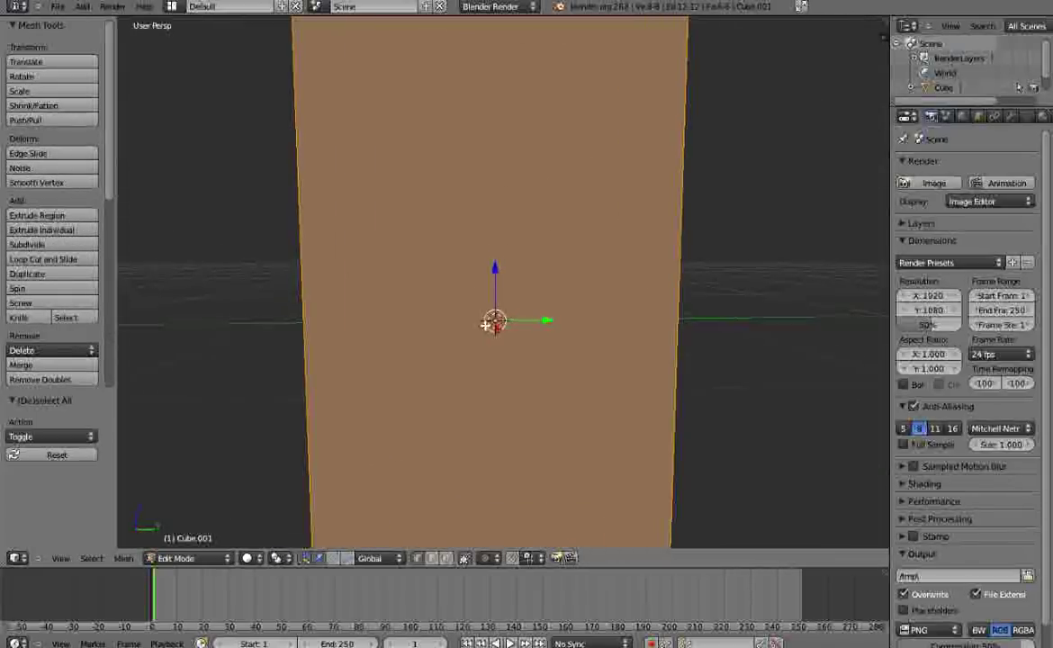
{"action": "scroll", "coordinate": [495, 320], "scroll_direction": "down", "scroll_amount": 4}
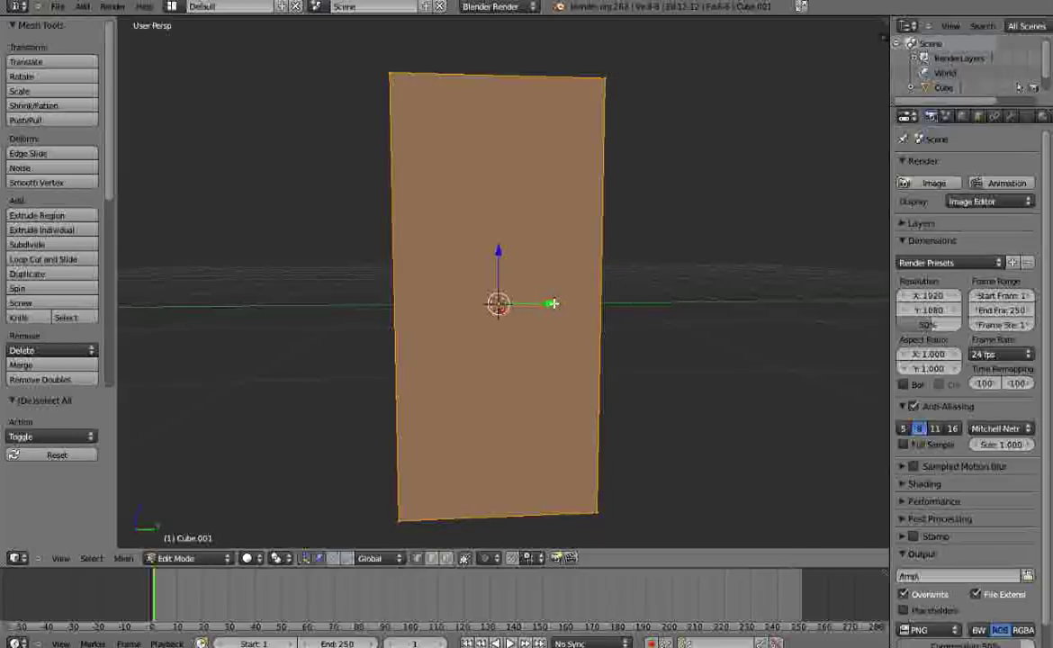
{"action": "left_click_drag", "start_coordinate": [549, 303], "coordinate": [447, 315]}
{"action": "key", "text": "Tab"}
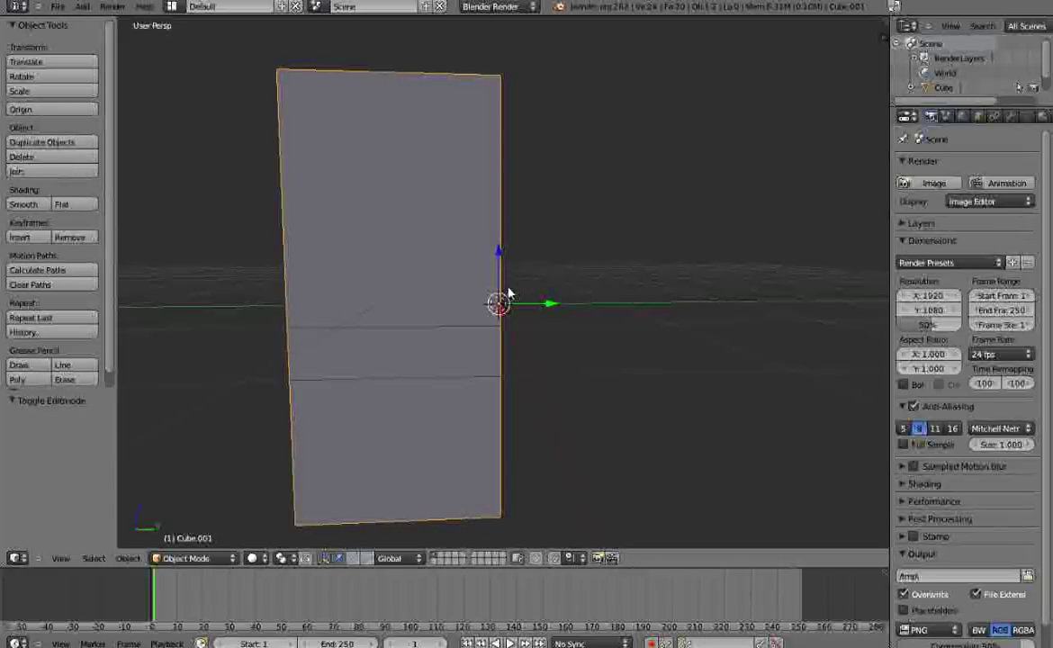
- Try moving the panel's mesh away from its origin in Edit Mode and rotating the panel around Z about that distant origin
{"action": "middle_click_drag", "start_coordinate": [500, 251], "coordinate": [482, 325]}
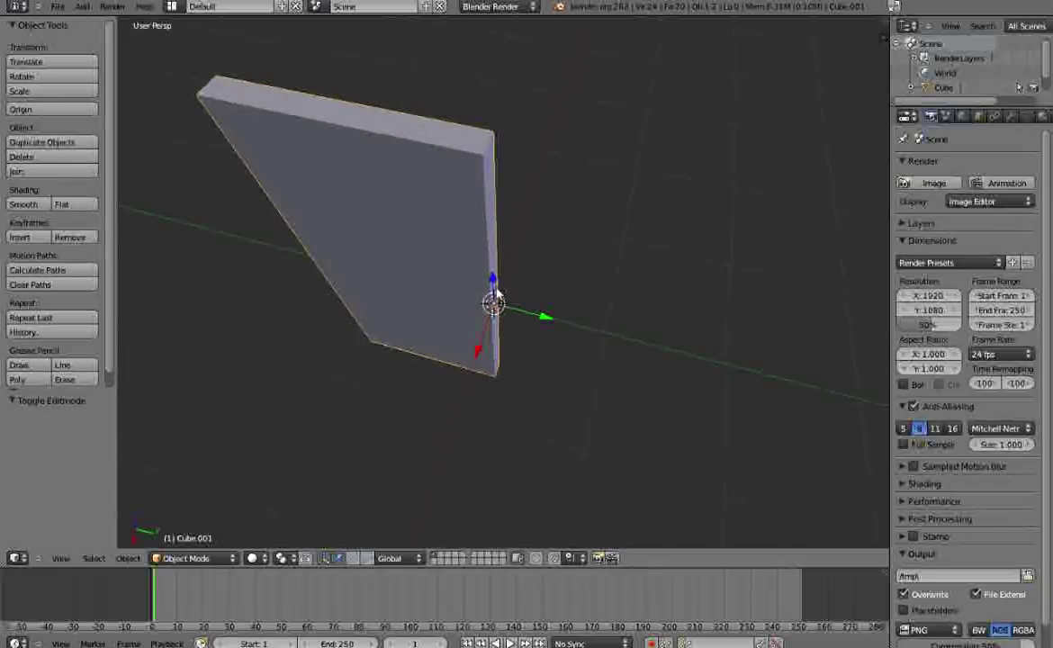
{"action": "key", "text": "Tab"}
{"action": "middle_click_drag", "start_coordinate": [493, 302], "coordinate": [654, 259]}
{"action": "key", "text": "Tab"}
{"action": "key", "text": "Tab"}
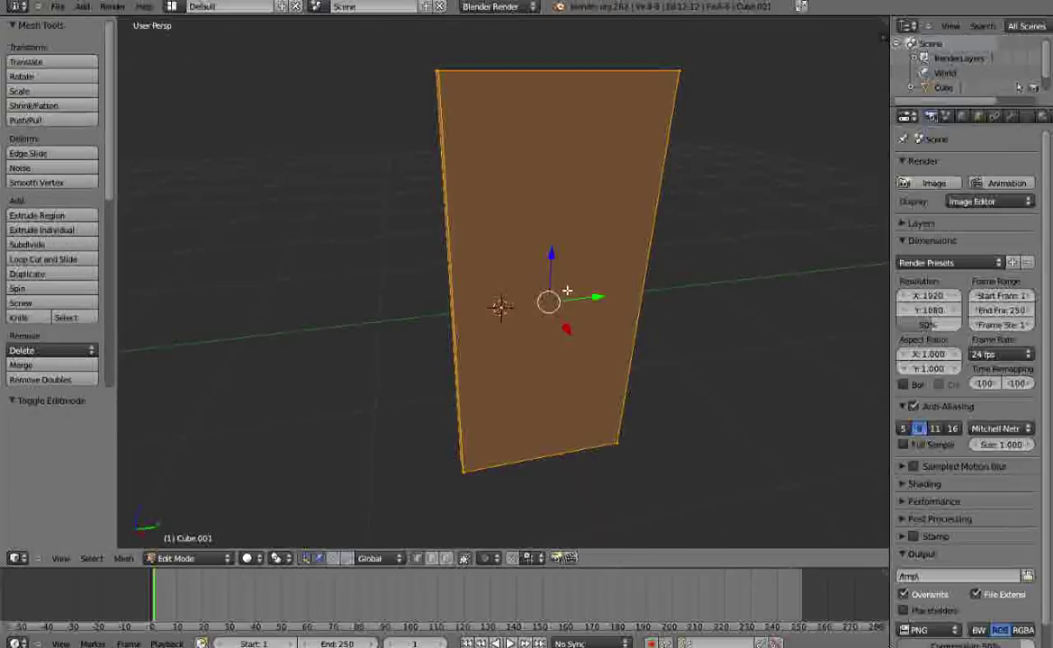
{"action": "middle_click_drag", "start_coordinate": [579, 306], "coordinate": [529, 246]}
{"action": "key", "text": "Tab"}
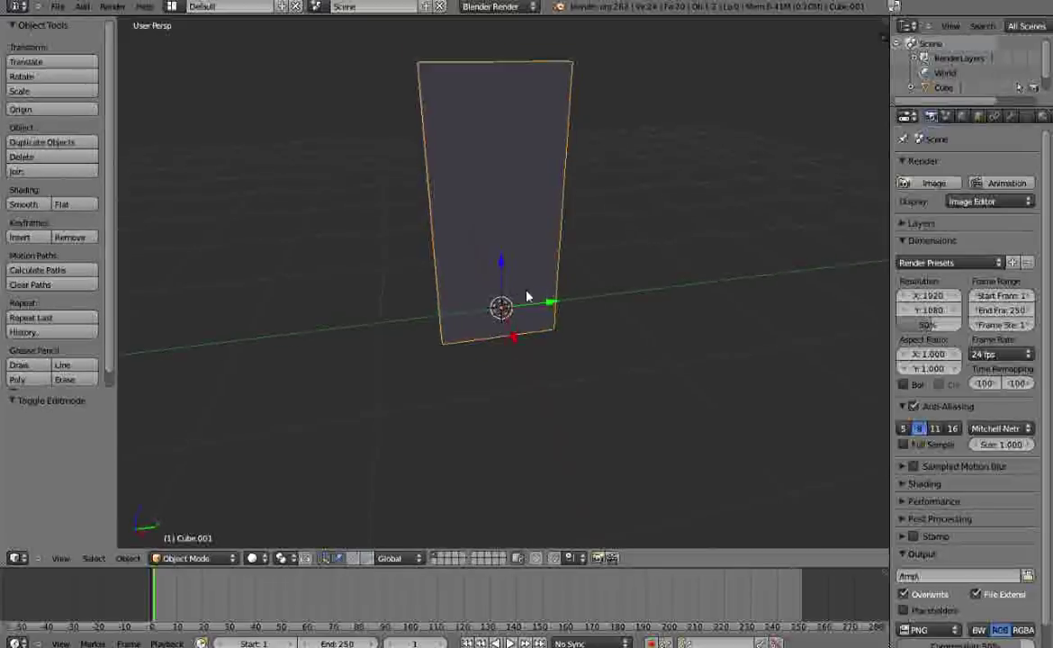
{"action": "middle_click_drag", "start_coordinate": [529, 296], "coordinate": [605, 345]}
{"action": "key", "text": "r"}
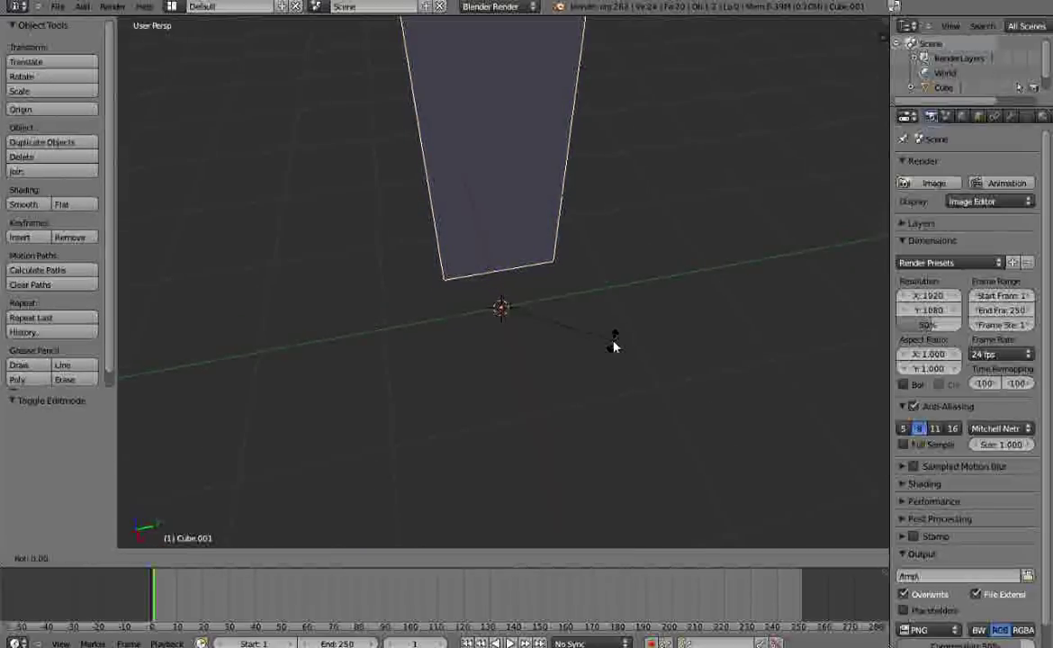
{"action": "key", "text": "z"}
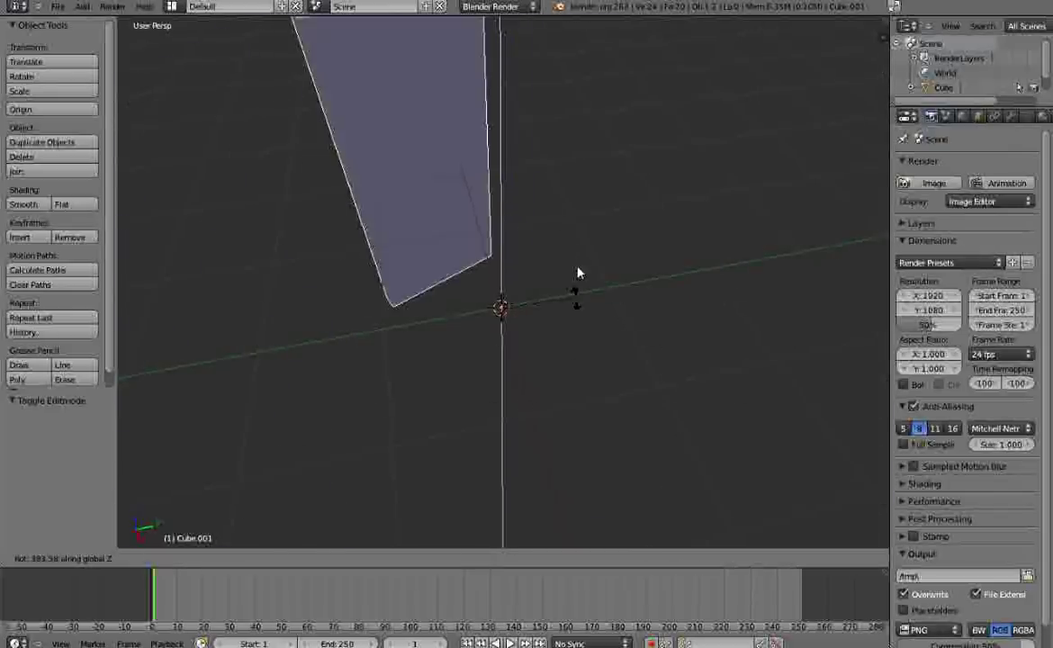
{"action": "left_click", "coordinate": [515, 400]}
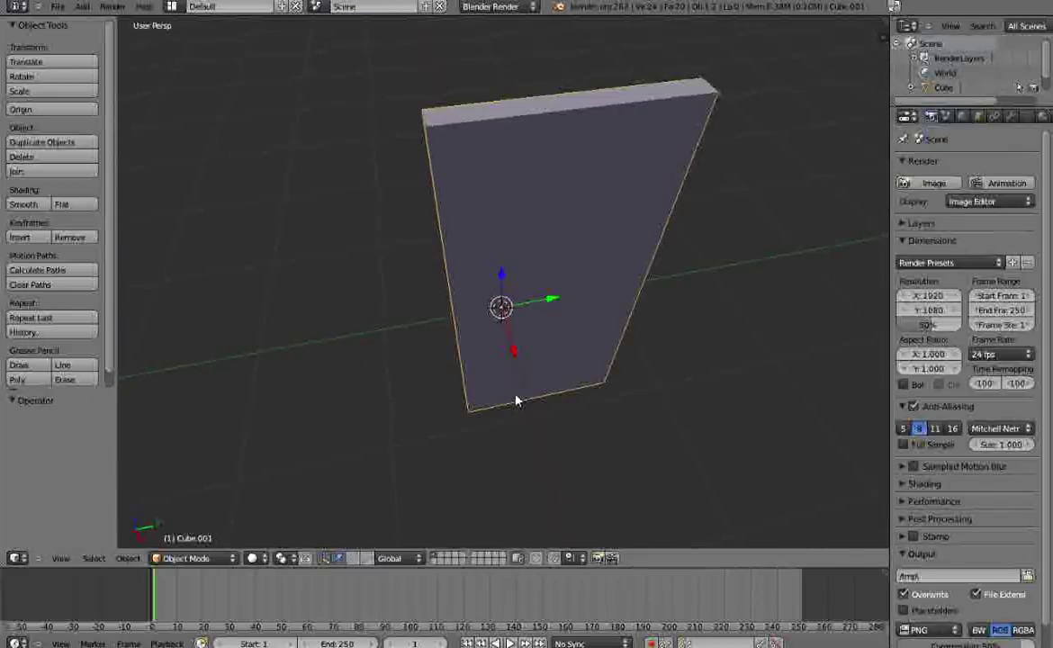
- Try rotating the thin panel around the Z axis about its side-edge origin, and undo the rotation
{"action": "middle_click_drag", "start_coordinate": [519, 380], "coordinate": [488, 305]}
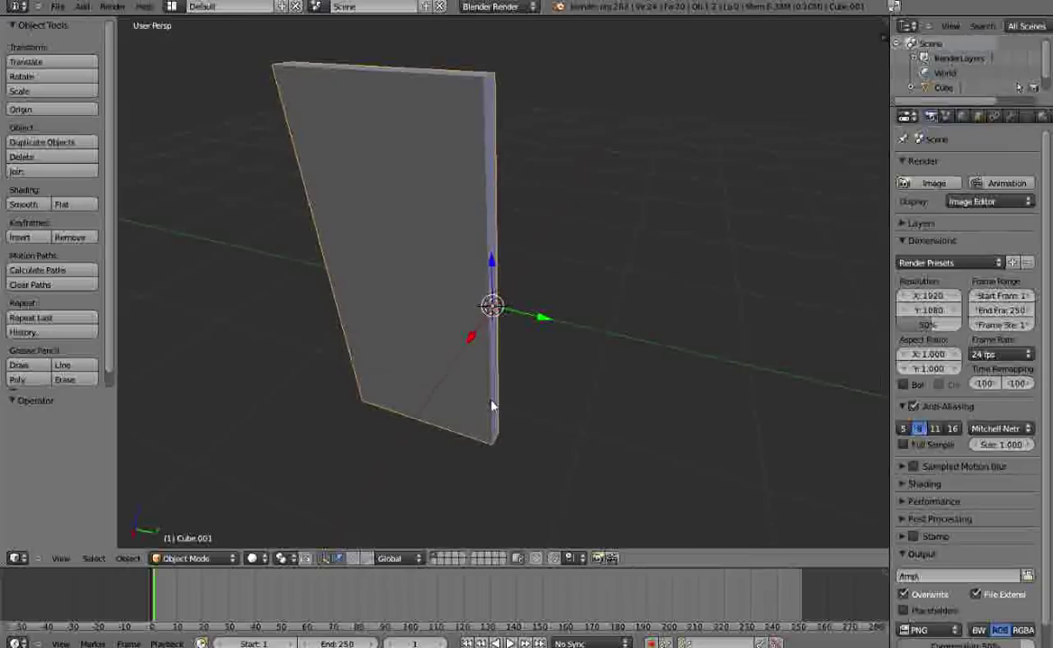
{"action": "key", "text": "r"}
{"action": "key", "text": "z"}
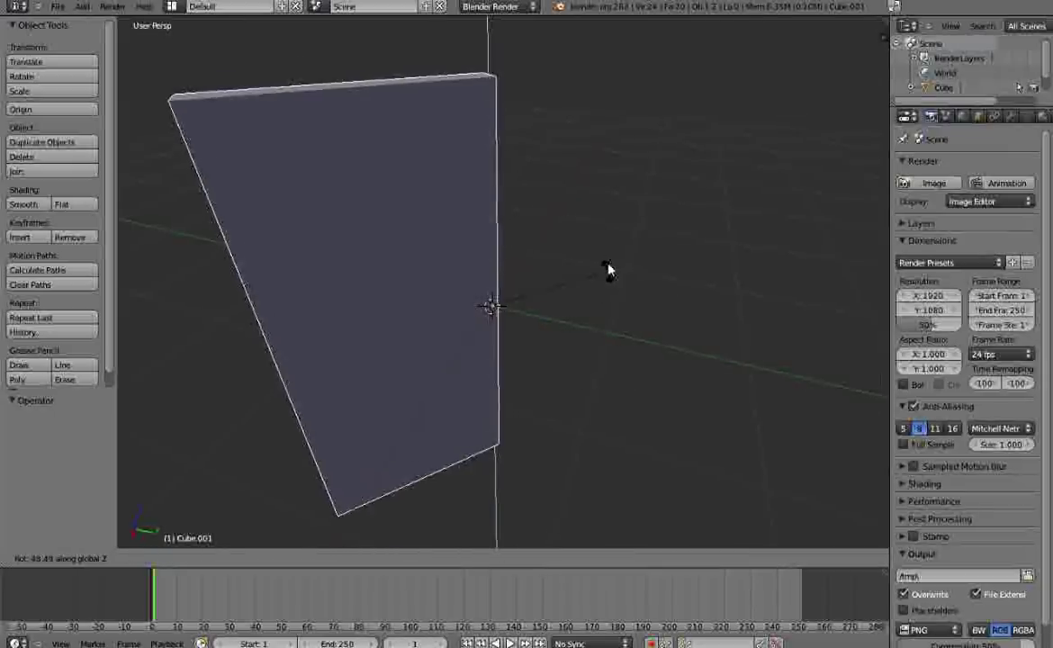
{"action": "left_click", "coordinate": [578, 242]}
{"action": "key", "text": "ctrl+z"}
{"action": "key", "text": "ctrl+z"}
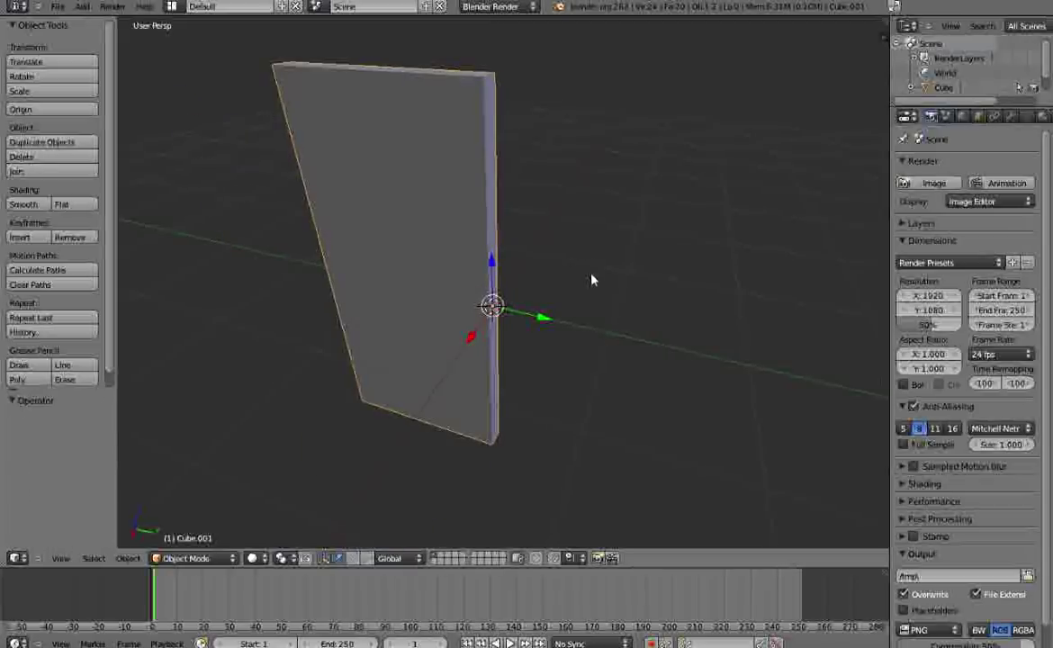
- Step back through the edit history to restore the hidden recessed slab, keeping the thin panel selected with its central origin
{"action": "key", "text": "ctrl+z"}
{"action": "key", "text": "ctrl+z"}
{"action": "key", "text": "ctrl+z"}
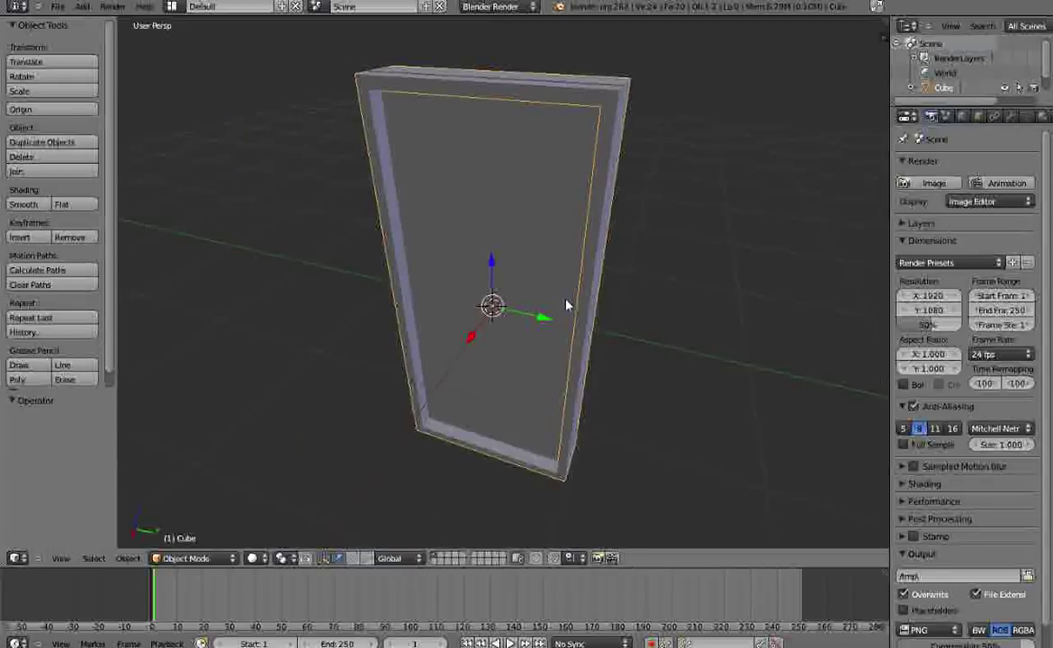
{"action": "key", "text": "ctrl+shift+z"}
{"action": "key", "text": "ctrl+shift+z"}
{"action": "key", "text": "ctrl+shift+z"}
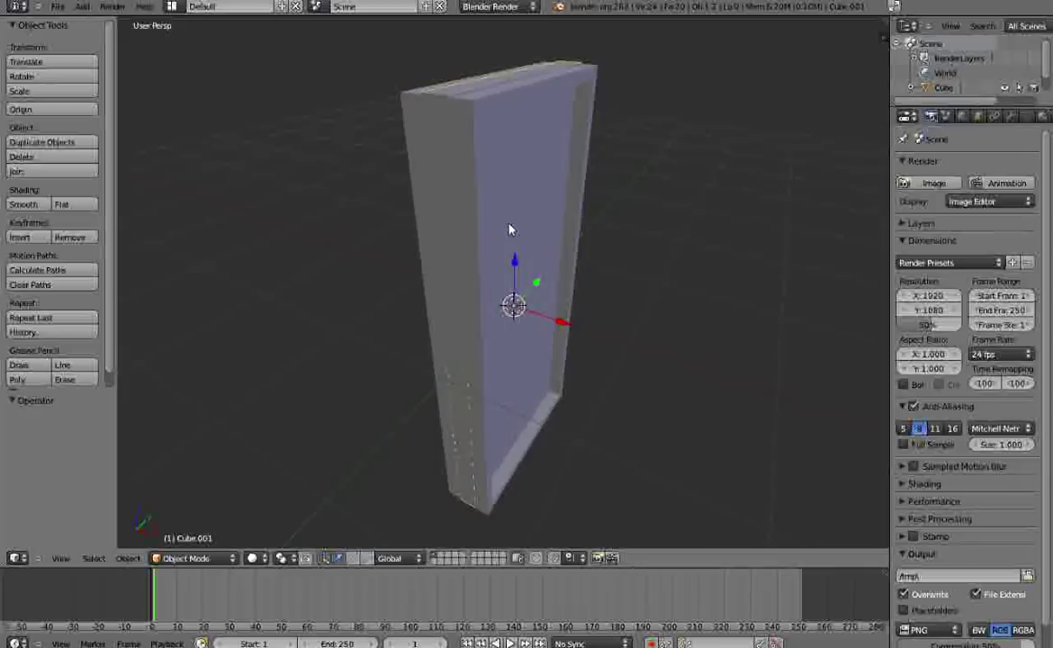
- Move the thin panel along X until it sits against the slab's open recessed side
{"action": "left_click_drag", "start_coordinate": [565, 326], "coordinate": [587, 340]}
{"action": "middle_click_drag", "start_coordinate": [642, 357], "coordinate": [529, 363]}
- Shift the panel's mesh along negative Y in Edit Mode until its side edge meets the origin, and move the panel object 0.812 along Y over the slab
{"action": "key", "text": "Tab"}
{"action": "key", "text": "shift+d"}
{"action": "key", "text": "x"}
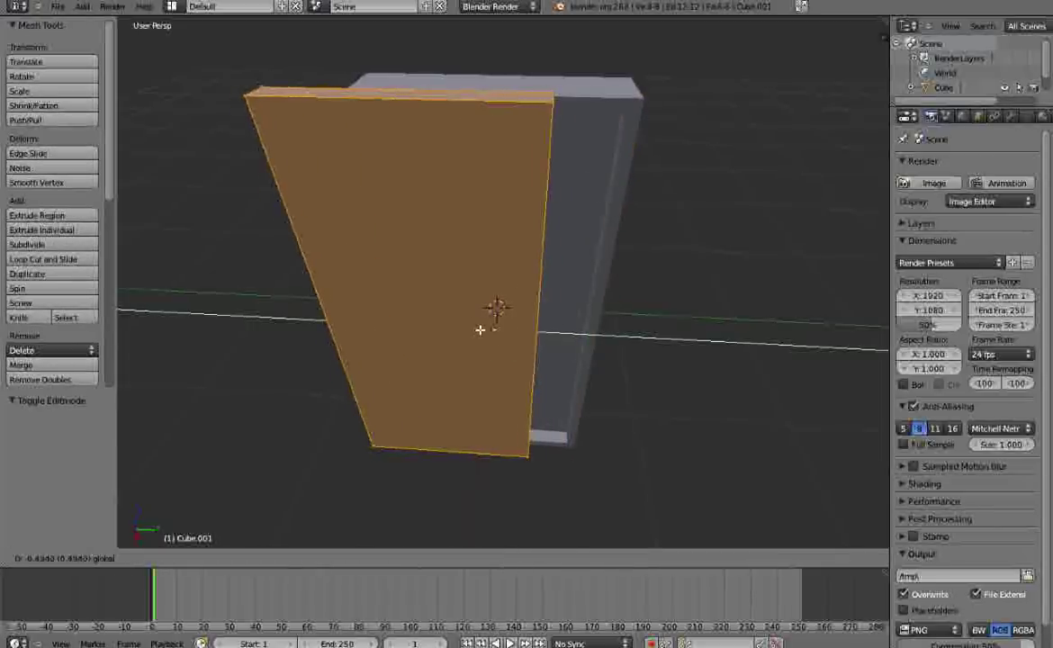
{"action": "left_click", "coordinate": [447, 340]}
{"action": "key", "text": "Tab"}
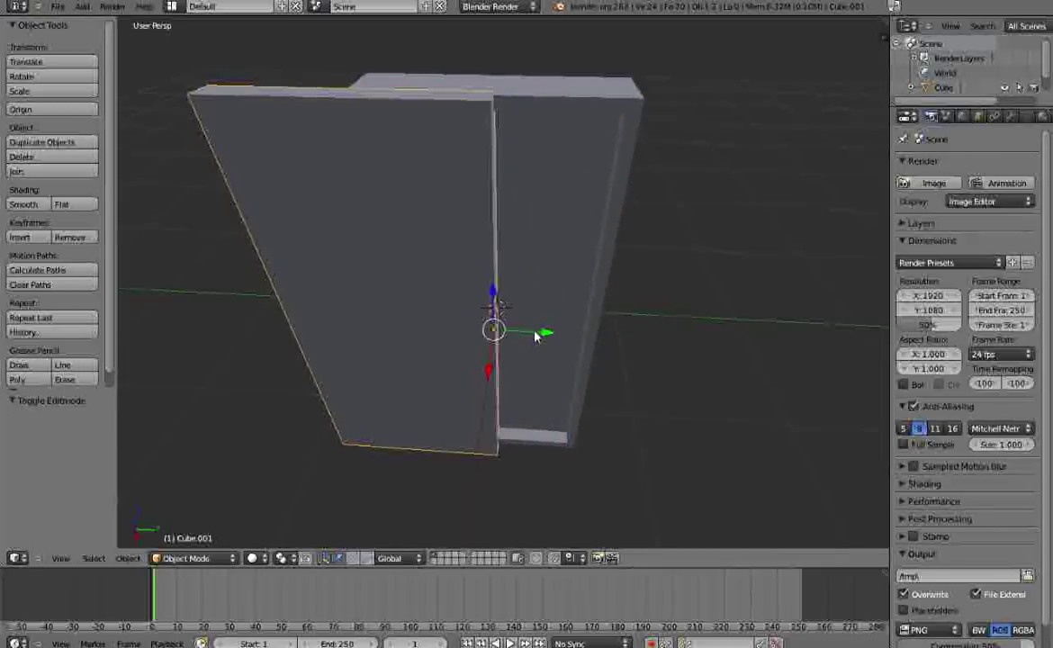
{"action": "left_click_drag", "start_coordinate": [490, 301], "coordinate": [630, 346]}
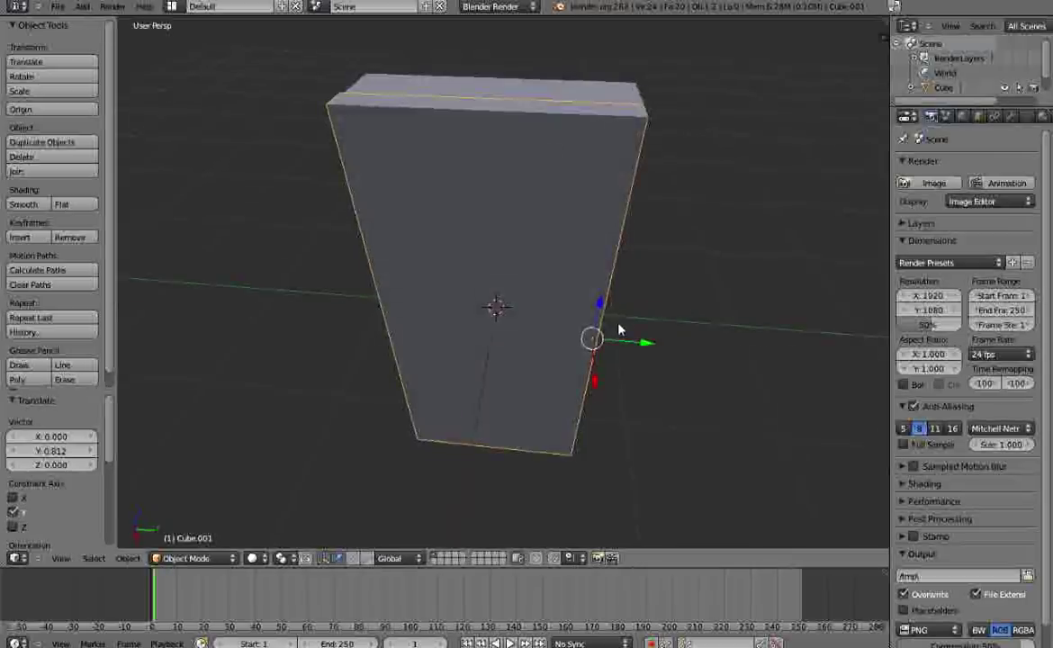
- Try swinging the panel open around the Z axis from the slab's side edge
{"action": "middle_click_drag", "start_coordinate": [615, 331], "coordinate": [594, 404]}
{"action": "key", "text": "r"}
{"action": "key", "text": "z"}
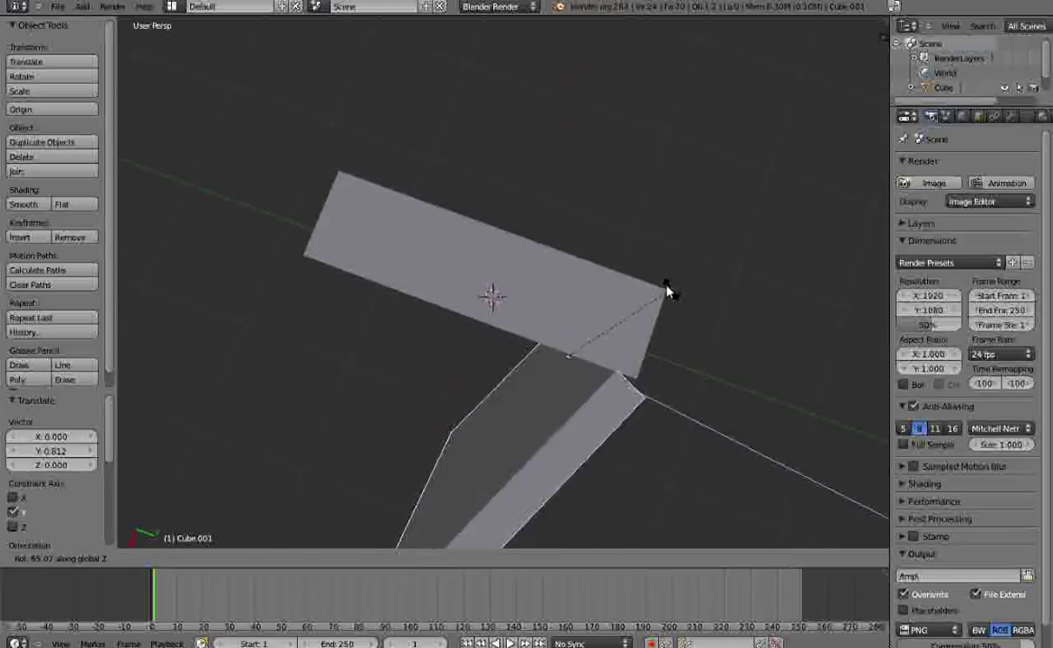
{"action": "left_click", "coordinate": [532, 307]}
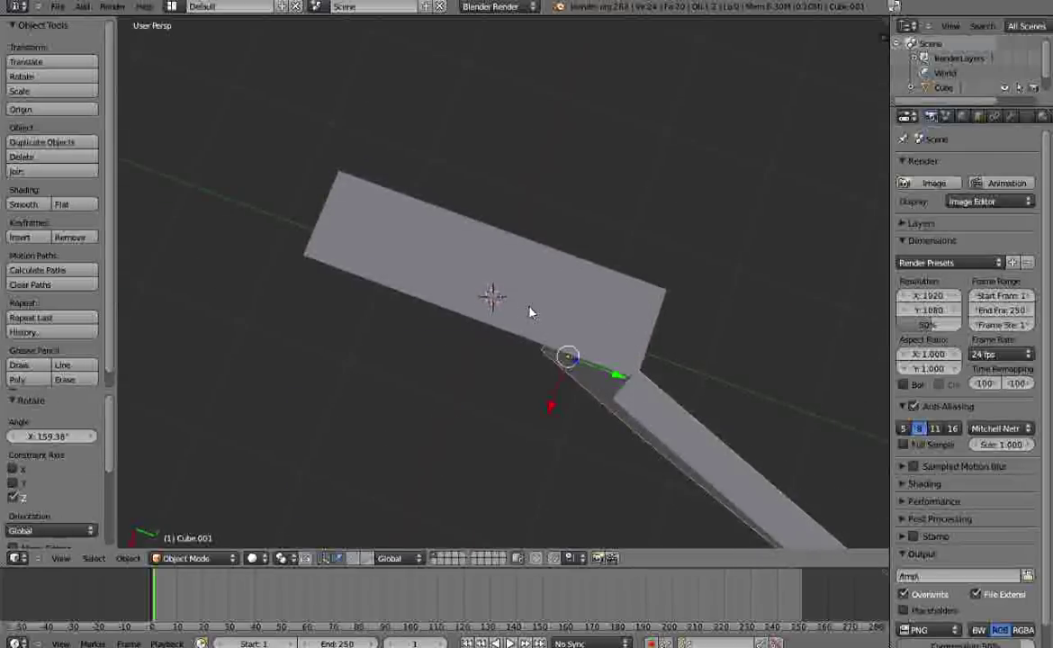
{"action": "key", "text": "a"}
- Add a UV sphere at the 3D cursor and scale it down to the size of a doorknob
{"action": "middle_click_drag", "start_coordinate": [566, 427], "coordinate": [495, 345]}
{"action": "right_click", "coordinate": [522, 414]}
{"action": "key", "text": "a"}
{"action": "key", "text": "shift+a"}
{"action": "mouse_move", "coordinate": [496, 342]}
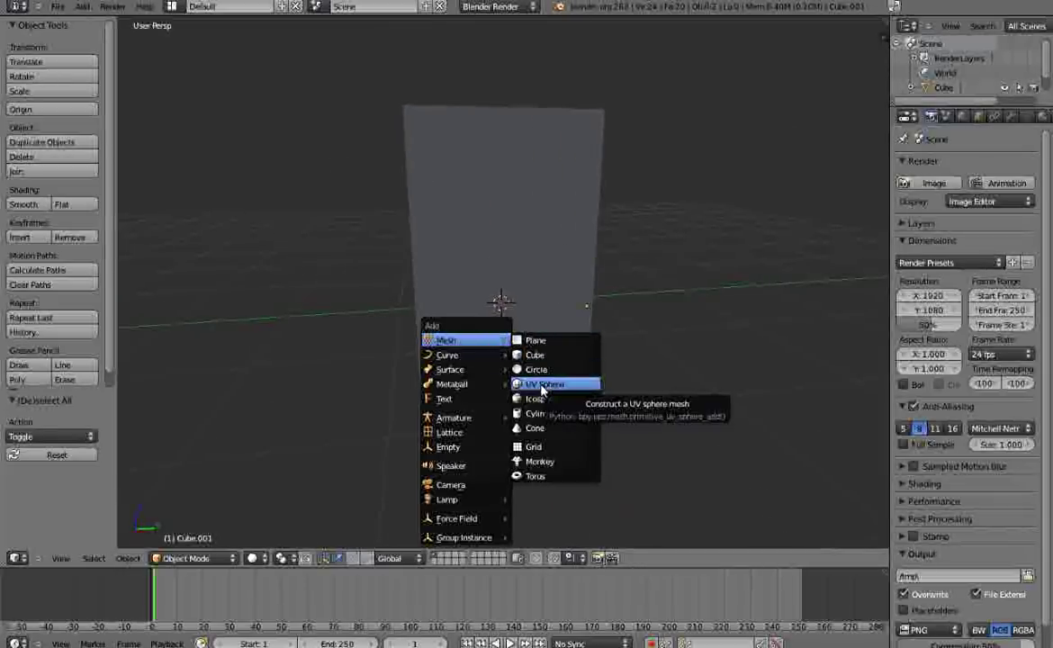
{"action": "left_click", "coordinate": [542, 385]}
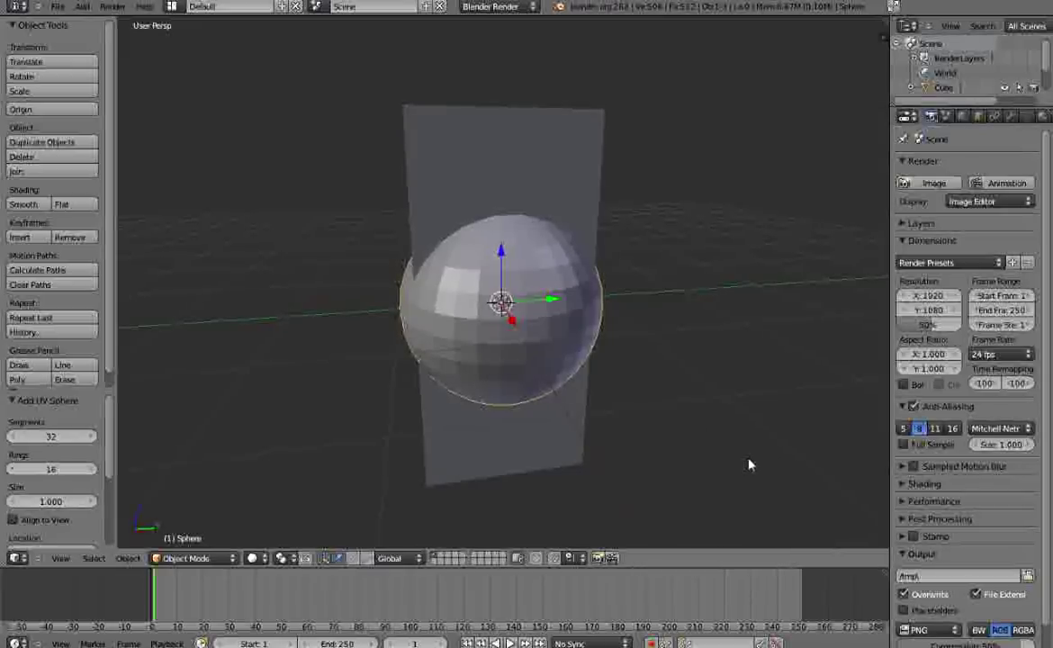
{"action": "key", "text": "s"}
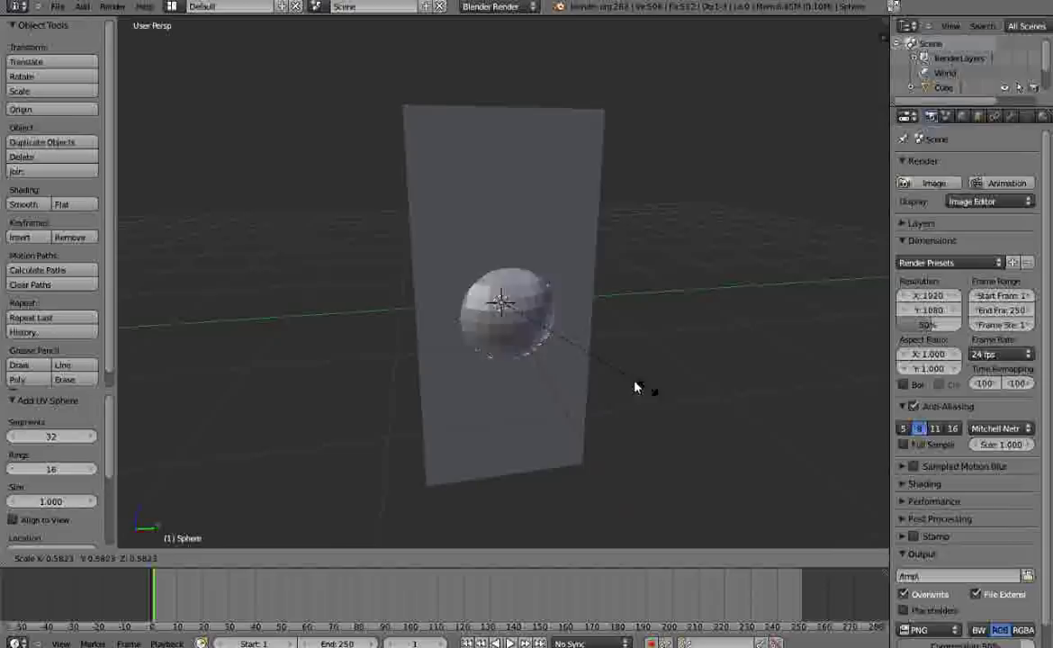
{"action": "left_click", "coordinate": [527, 329]}
- Move the small sphere along X onto the panel's front face and along negative Y to the edge opposite the panel's origin, and deselect it
{"action": "middle_click_drag", "start_coordinate": [528, 329], "coordinate": [601, 342]}
{"action": "left_click_drag", "start_coordinate": [552, 320], "coordinate": [591, 345]}
{"action": "key", "text": "x"}
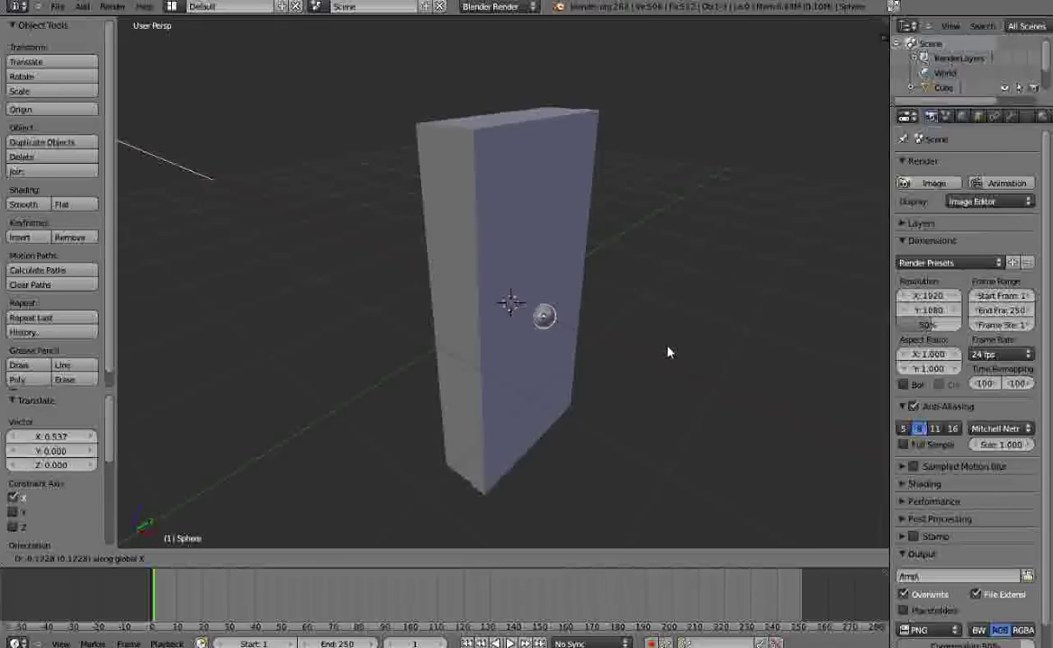
{"action": "left_click", "coordinate": [667, 350]}
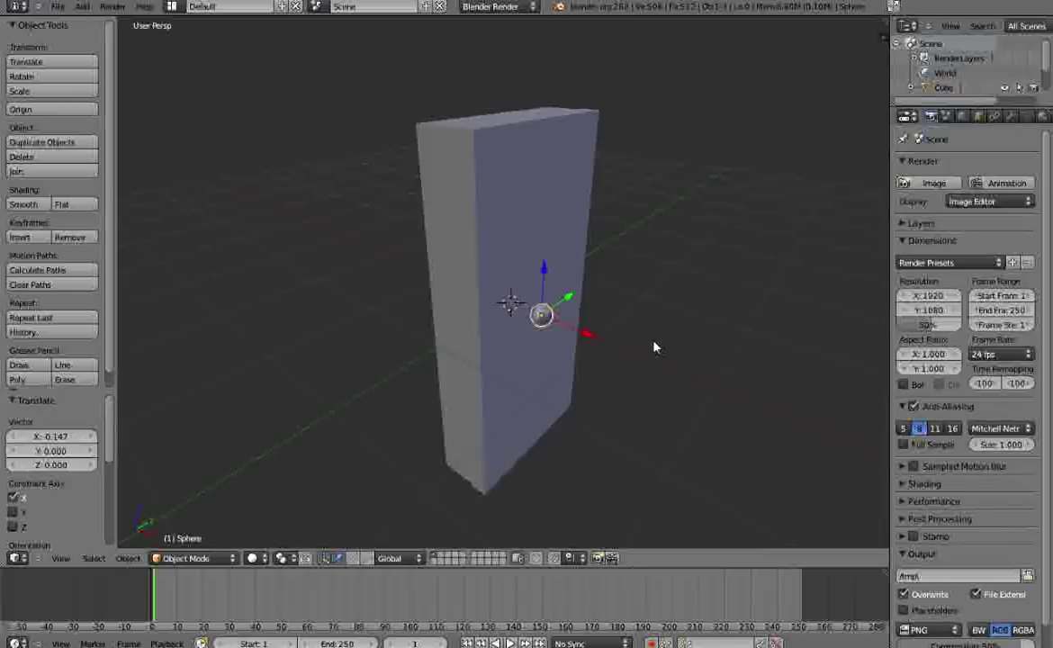
{"action": "middle_click_drag", "start_coordinate": [653, 347], "coordinate": [563, 329]}
{"action": "left_click_drag", "start_coordinate": [563, 322], "coordinate": [499, 364]}
{"action": "key", "text": "a"}
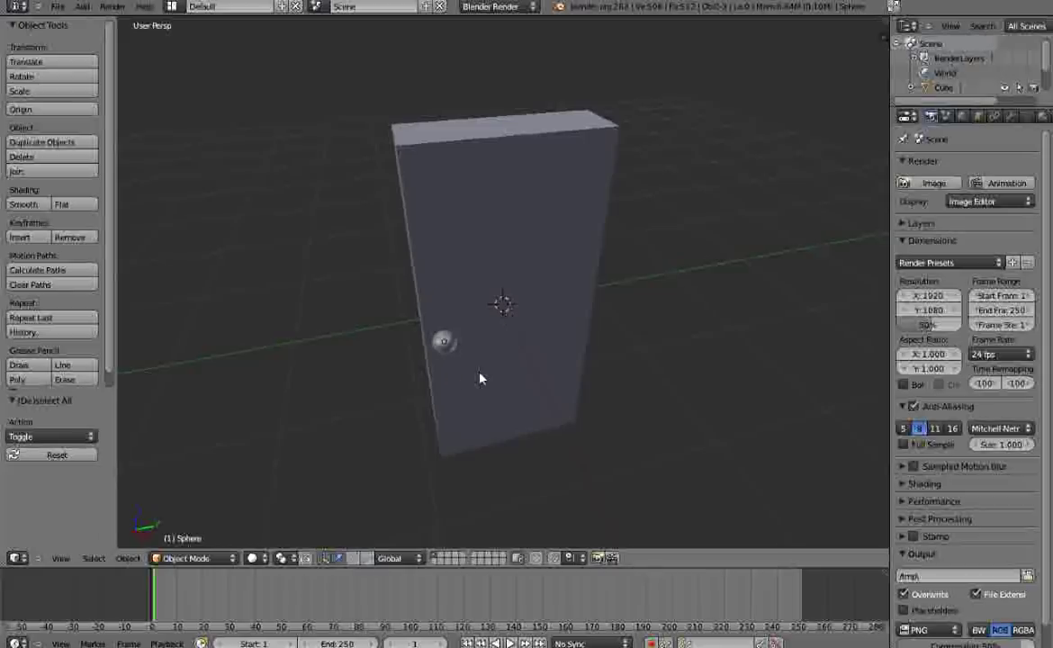
- Try rotating the panel around the Z axis without the knob, and undo the rotation
{"action": "middle_click_drag", "start_coordinate": [482, 376], "coordinate": [448, 429]}
{"action": "right_click", "coordinate": [560, 299]}
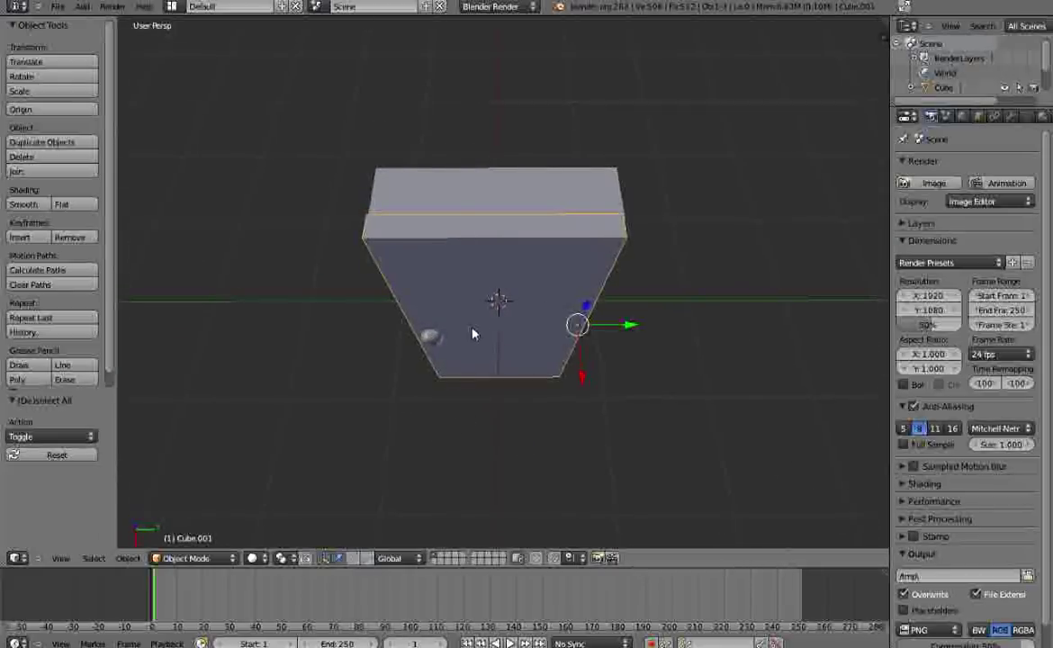
{"action": "key", "text": "r"}
{"action": "key", "text": "z"}
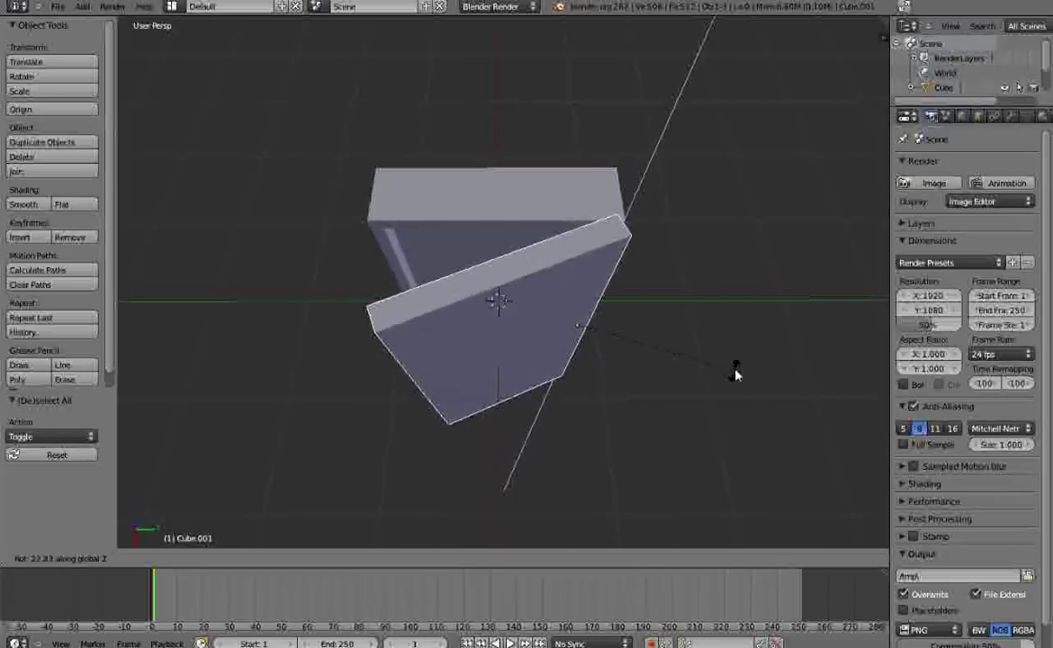
{"action": "left_click", "coordinate": [739, 347]}
{"action": "key", "text": "ctrl+z"}
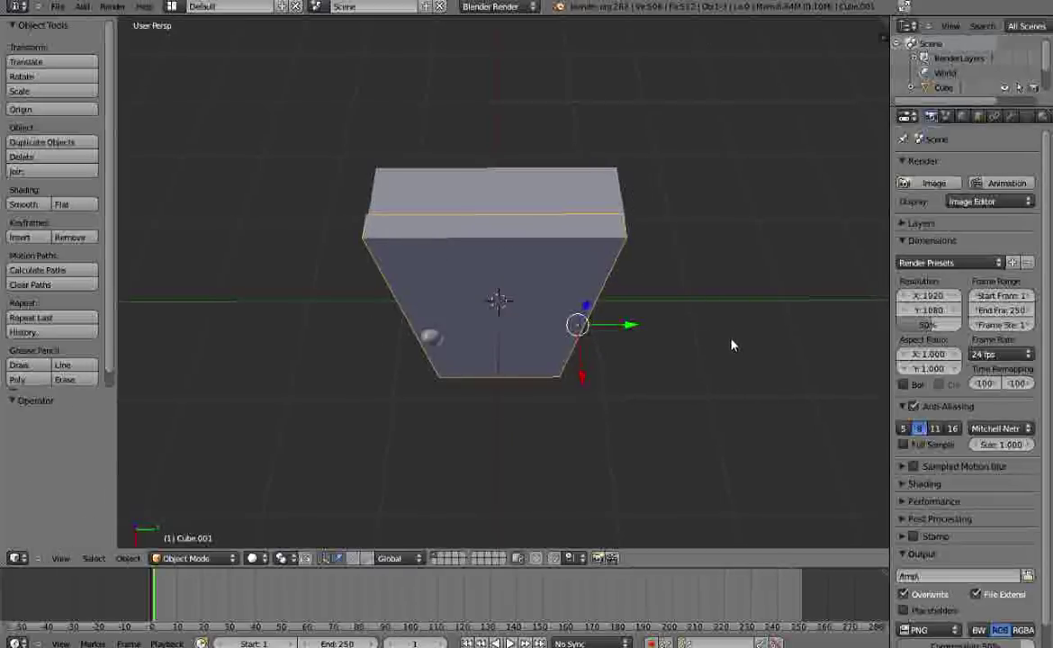
- Join the knob sphere to the panel, with the panel as the active object so that its edge origin is kept
{"action": "middle_click_drag", "start_coordinate": [724, 340], "coordinate": [635, 270]}
{"action": "scroll", "coordinate": [596, 324], "scroll_direction": "up", "scroll_amount": 1}
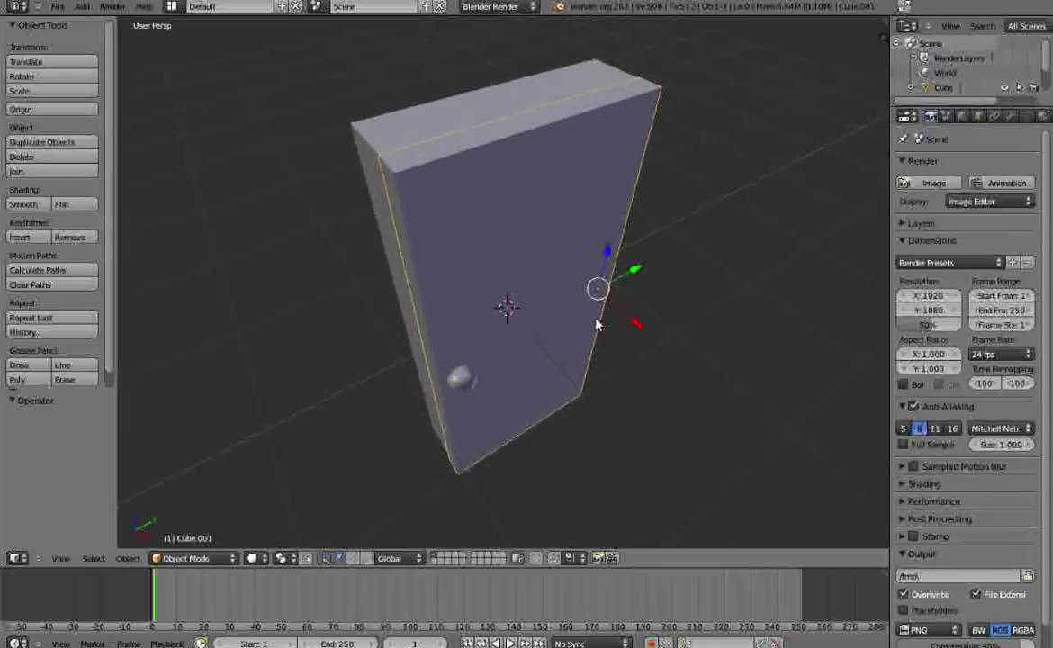
{"action": "right_click", "coordinate": [469, 387]}
{"action": "right_click", "coordinate": [528, 308], "text": "shift"}
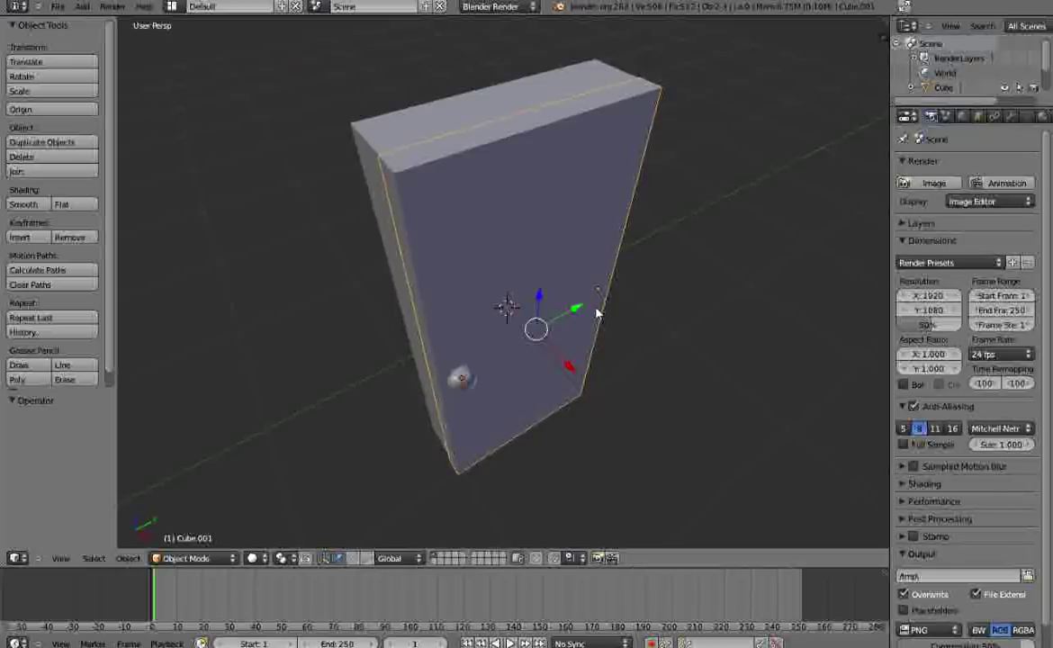
{"action": "key", "text": "ctrl+j"}
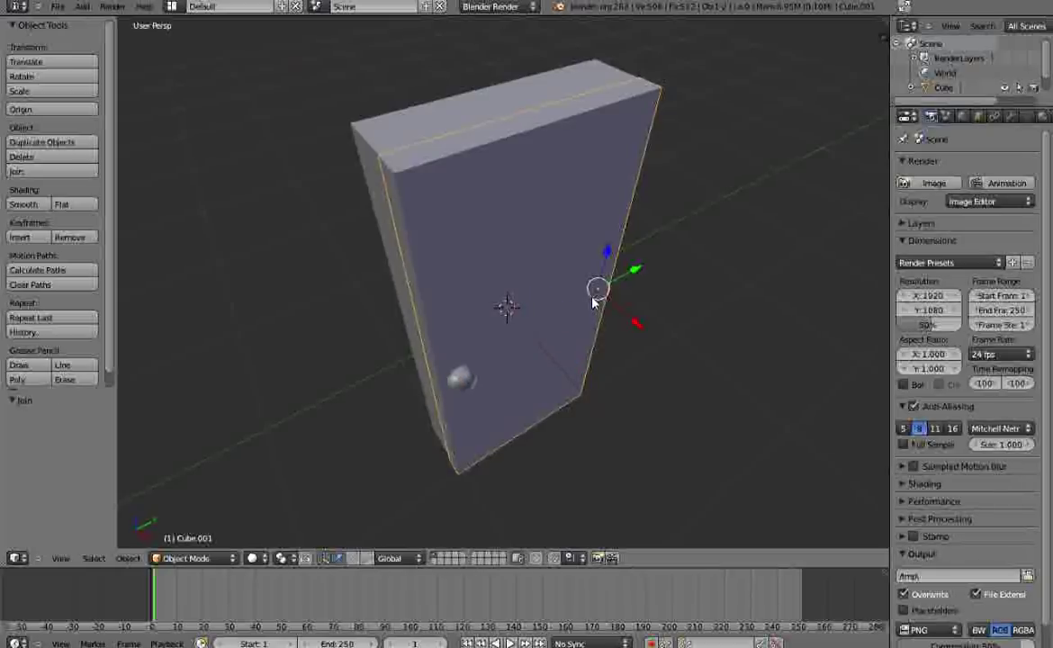
- Examine the joined panel and knob from several sides and in Edit Mode
{"action": "middle_click_drag", "start_coordinate": [597, 371], "coordinate": [504, 312]}
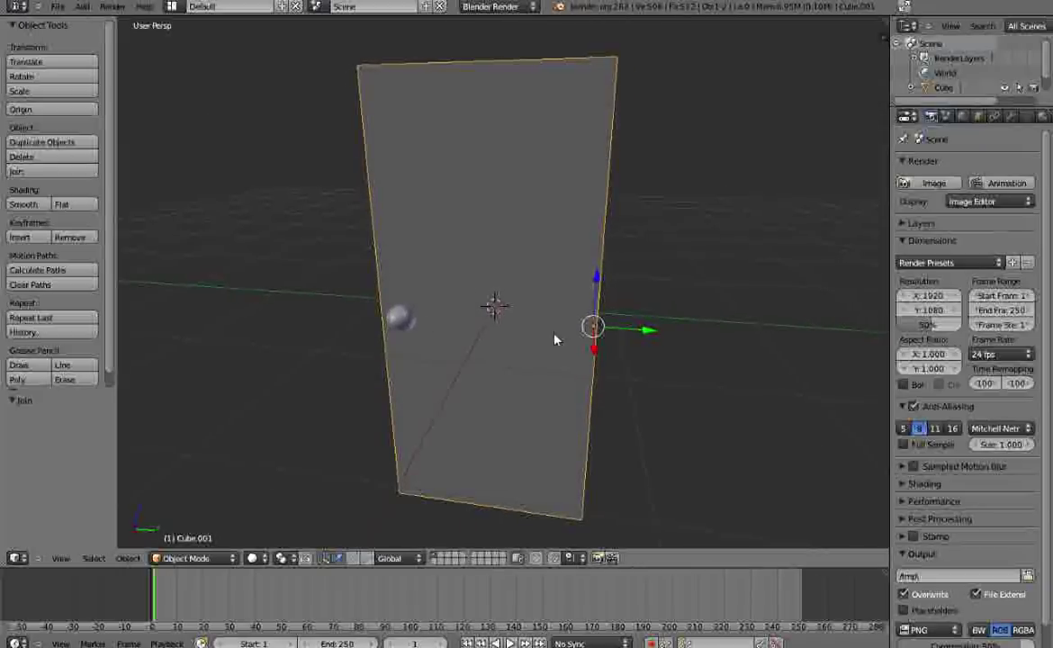
{"action": "key", "text": "a"}
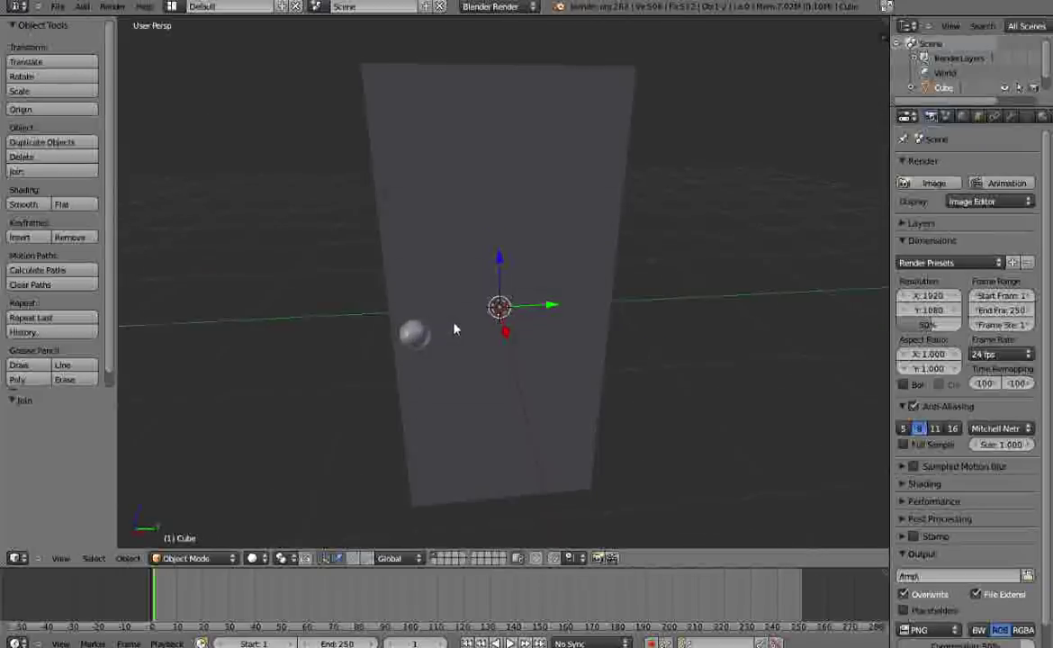
{"action": "right_click", "coordinate": [462, 343]}
{"action": "key", "text": "Tab"}
{"action": "middle_click_drag", "start_coordinate": [462, 342], "coordinate": [492, 378]}
{"action": "key", "text": "a"}
{"action": "key", "text": "Tab"}
{"action": "key", "text": "a"}
- Try rotating the joined panel and knob around the Z axis, and undo the rotation
{"action": "right_click", "coordinate": [493, 378]}
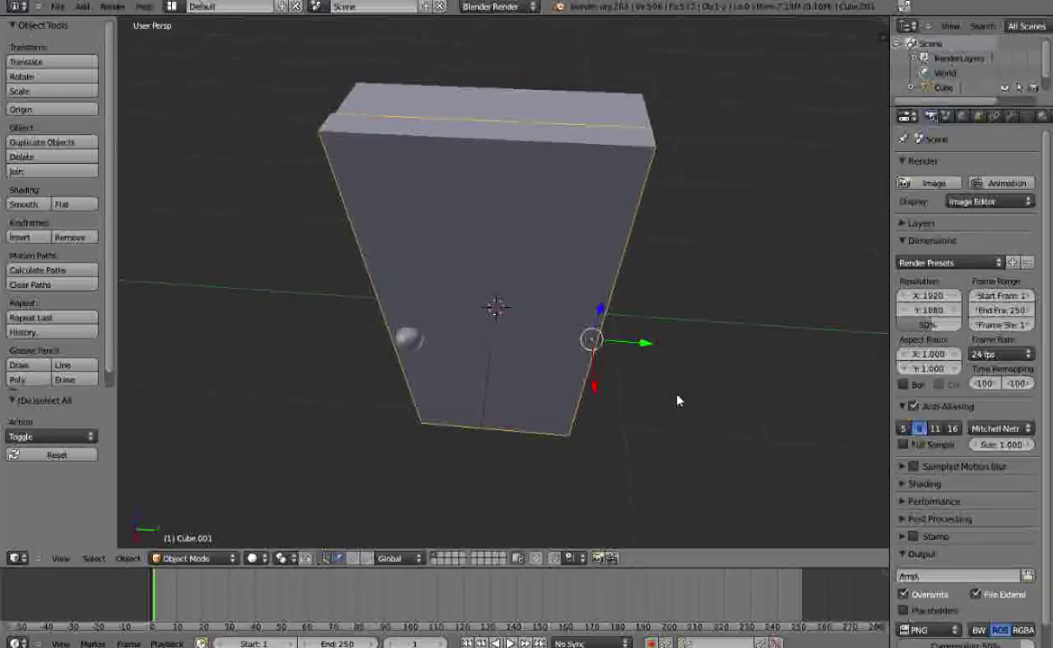
{"action": "key", "text": "r"}
{"action": "key", "text": "z"}
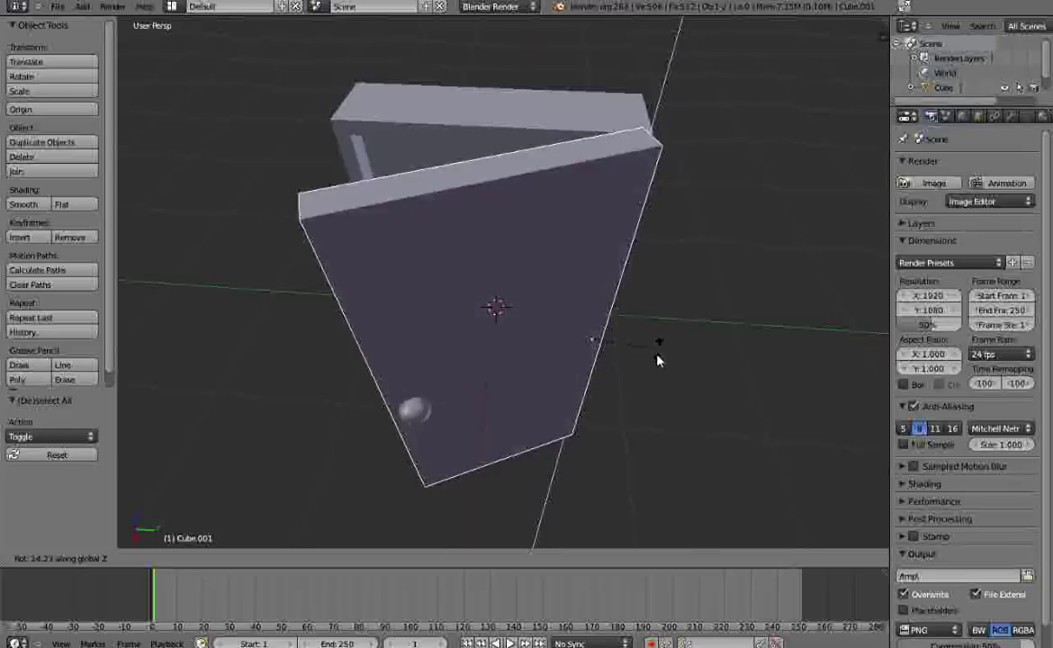
{"action": "left_click", "coordinate": [644, 379]}
{"action": "key", "text": "ctrl+z"}
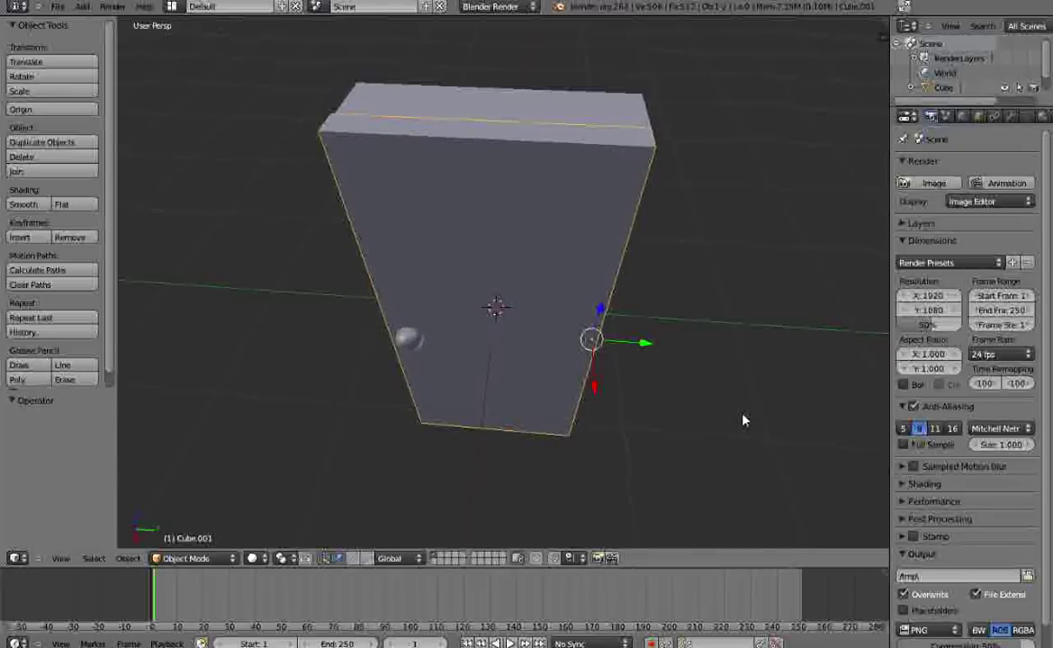
- Scale the joined door down along X to make it thinner, and deselect it
{"action": "key", "text": "s"}
{"action": "key", "text": "x"}
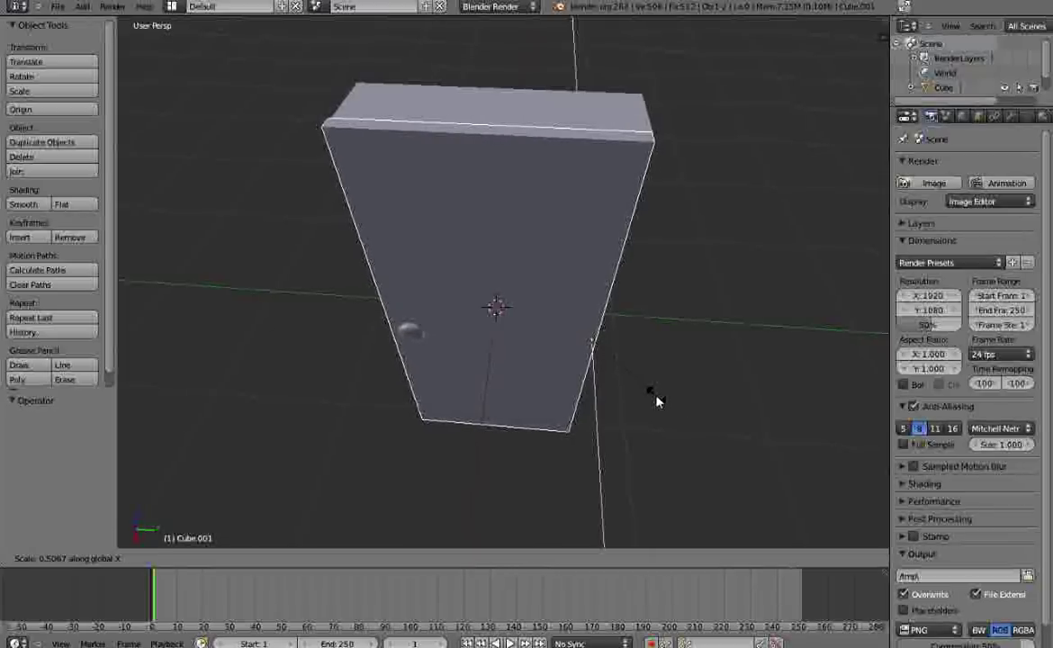
{"action": "left_click", "coordinate": [595, 399]}
{"action": "key", "text": "a"}
- Try swinging the thinned door open around the Z axis on its side edge
{"action": "middle_click_drag", "start_coordinate": [567, 387], "coordinate": [608, 383]}
{"action": "right_click", "coordinate": [553, 378]}
{"action": "key", "text": "r"}
{"action": "key", "text": "z"}
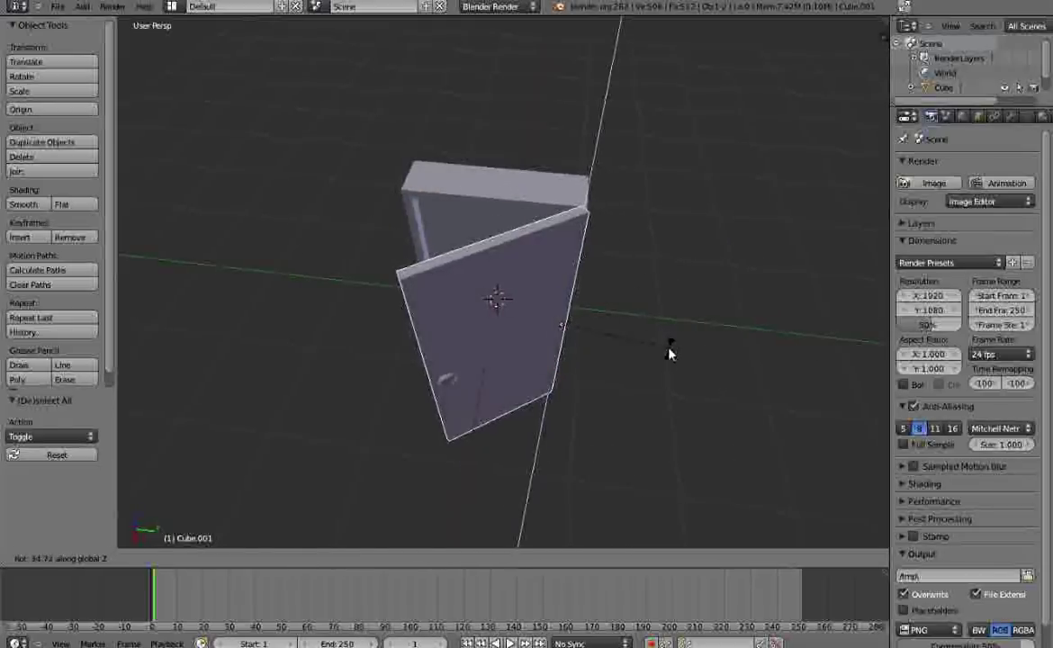
{"action": "left_click", "coordinate": [585, 345]}
{"action": "key", "text": "a"}
{"action": "middle_click_drag", "start_coordinate": [585, 345], "coordinate": [584, 308]}
{"action": "middle_click_drag", "start_coordinate": [565, 324], "coordinate": [609, 344]}
{"action": "scroll", "coordinate": [616, 345], "scroll_direction": "up", "scroll_amount": 1}
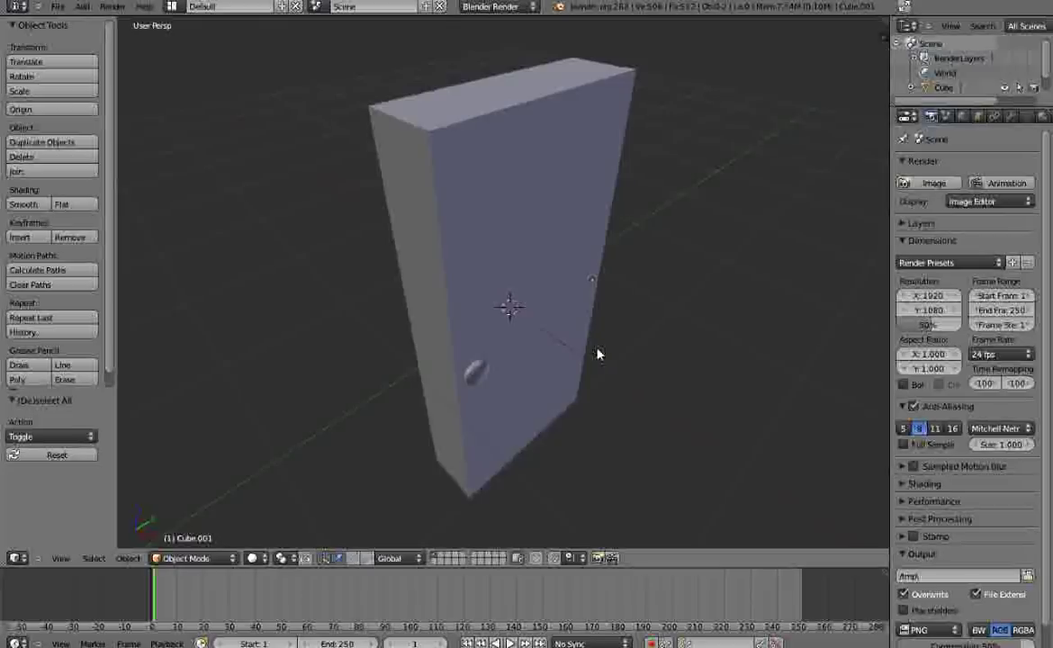
{"action": "right_click", "coordinate": [568, 348]}
{"action": "key", "text": "a"}
{"action": "right_click", "coordinate": [575, 347]}
{"action": "key", "text": "a"}
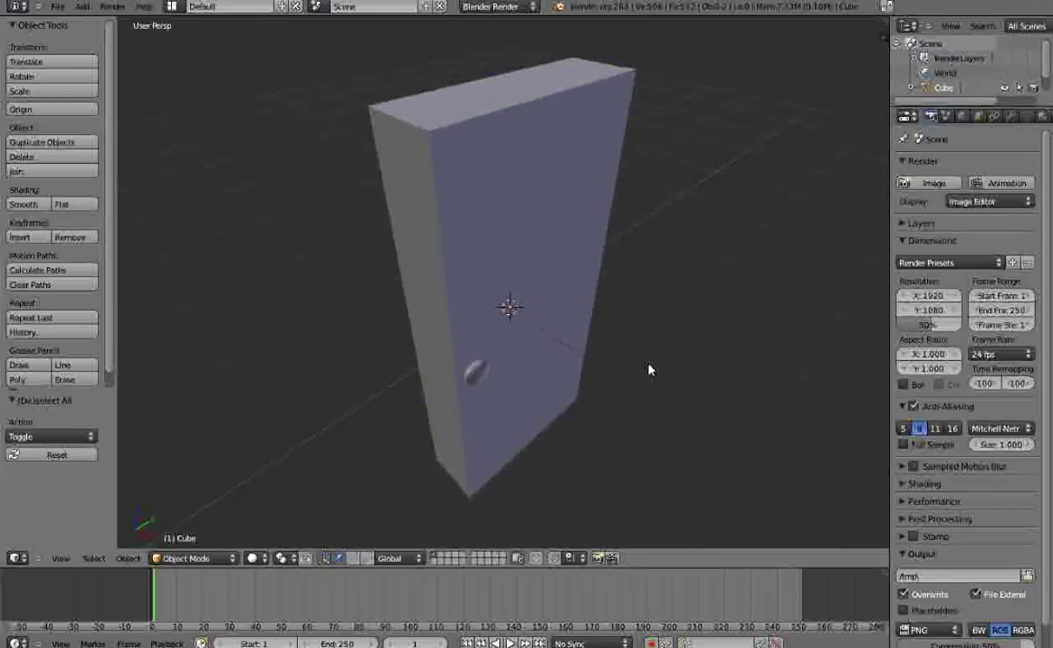